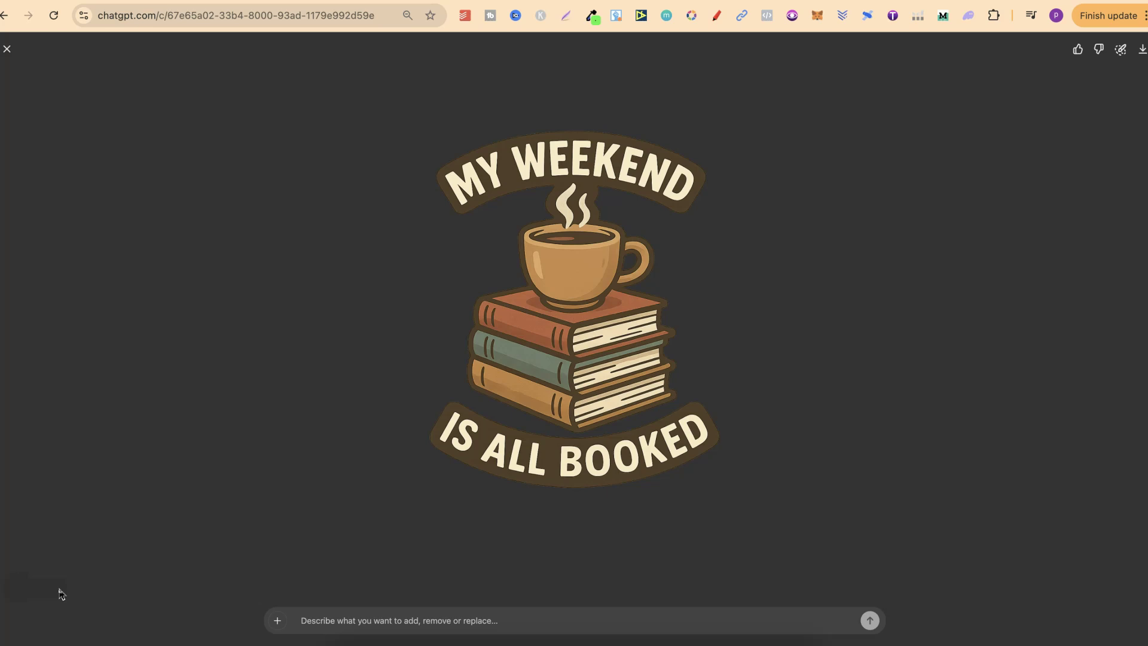
Close the full-size My Weekend Is All Booked image and scroll up to the transparent-images answer.
{"action": "left_click", "coordinate": [799, 361]}
{"action": "left_click", "coordinate": [7, 48]}
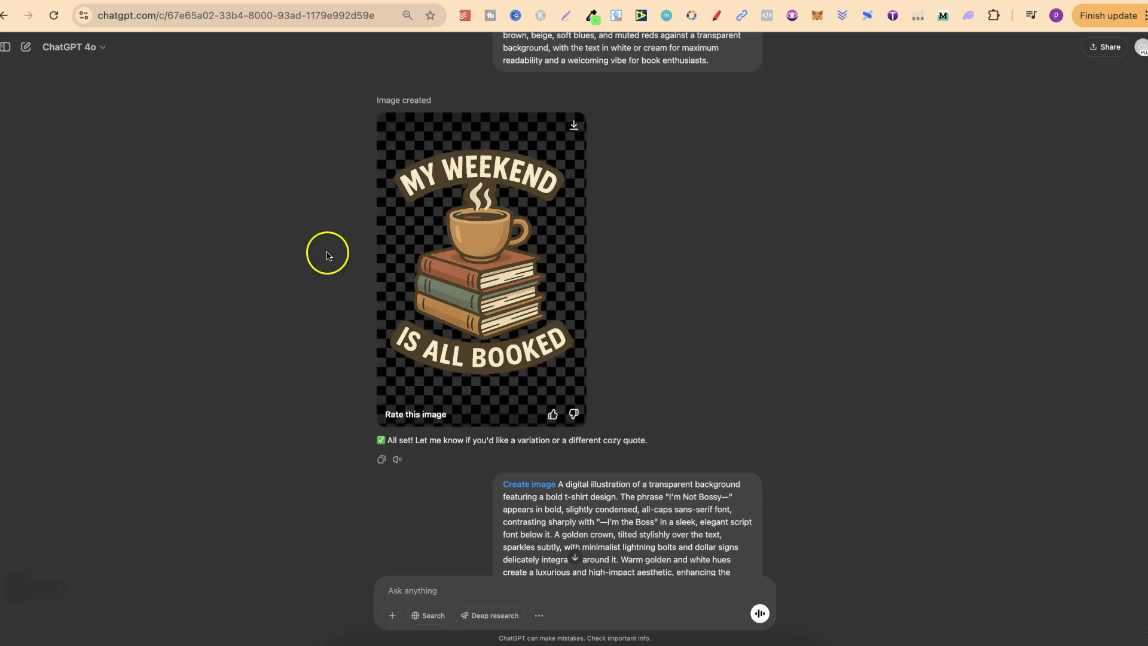
{"action": "scroll", "coordinate": [640, 249], "scroll_direction": "up", "scroll_amount": 2}
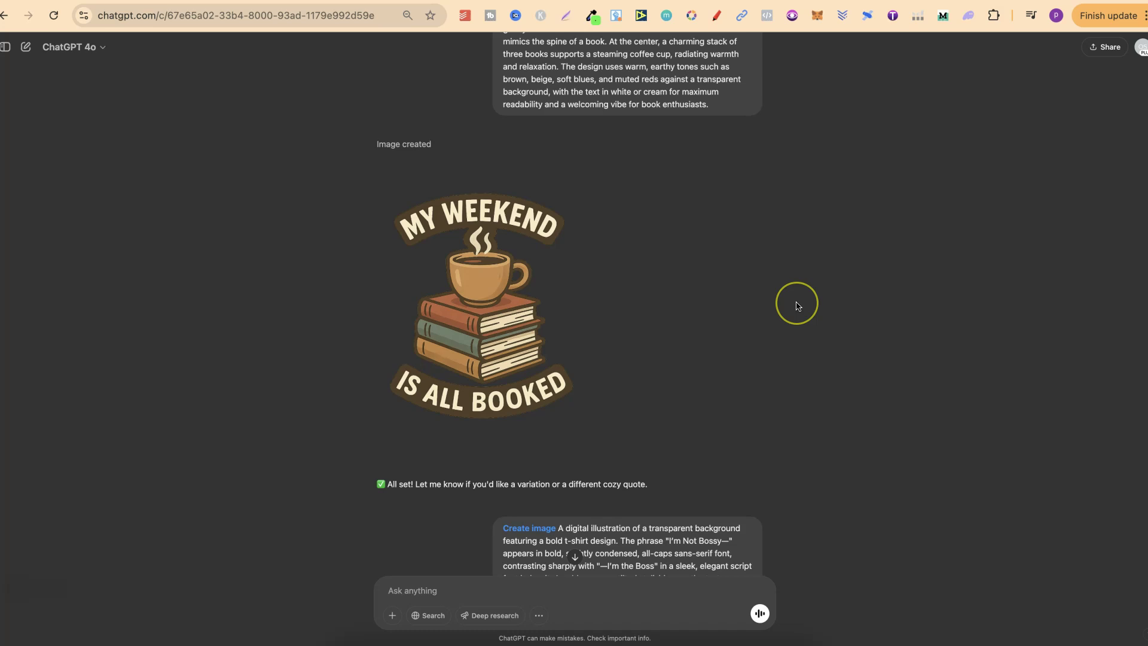
{"action": "scroll", "coordinate": [797, 303], "scroll_direction": "up", "scroll_amount": 15}
{"action": "scroll", "coordinate": [795, 301], "scroll_direction": "up", "scroll_amount": 10}
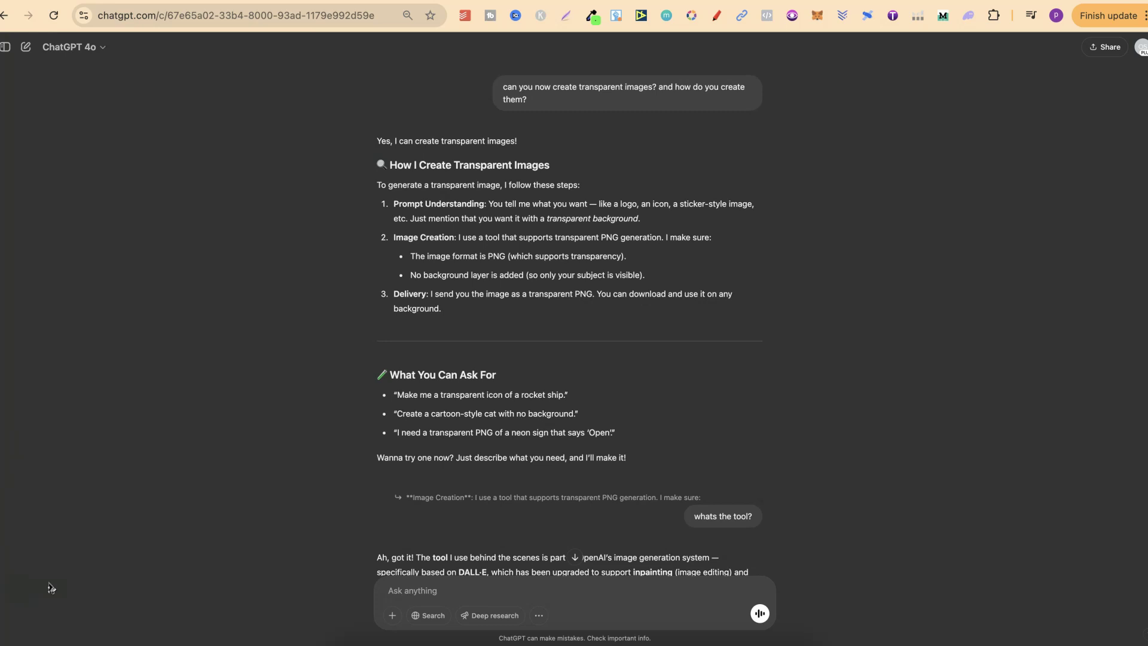
{"action": "left_click", "coordinate": [79, 567]}
{"action": "left_click", "coordinate": [489, 206]}
{"action": "left_click_drag", "start_coordinate": [489, 205], "coordinate": [698, 204]}
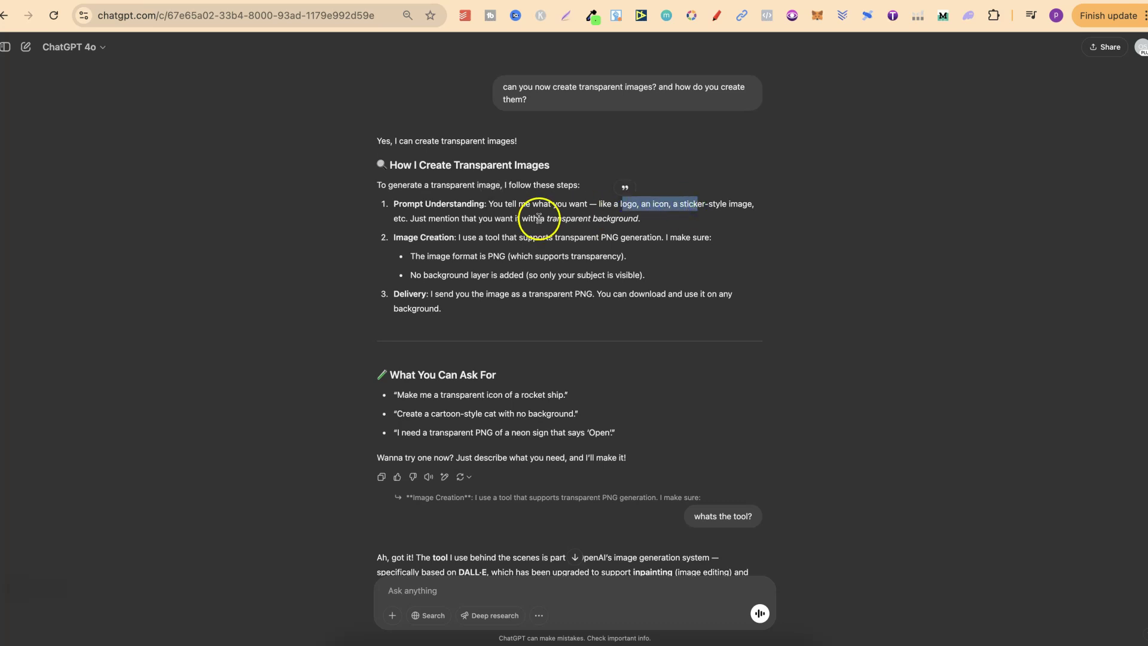
{"action": "left_click_drag", "start_coordinate": [454, 219], "coordinate": [642, 220]}
{"action": "left_click", "coordinate": [729, 281]}
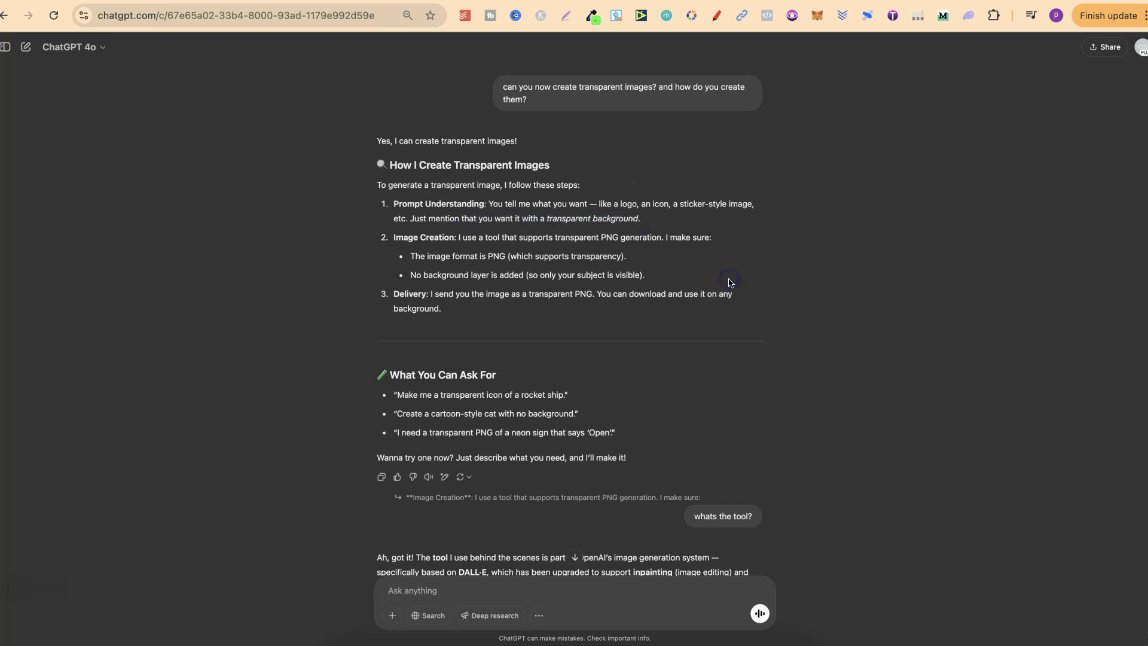
{"action": "left_click_drag", "start_coordinate": [454, 237], "coordinate": [664, 240]}
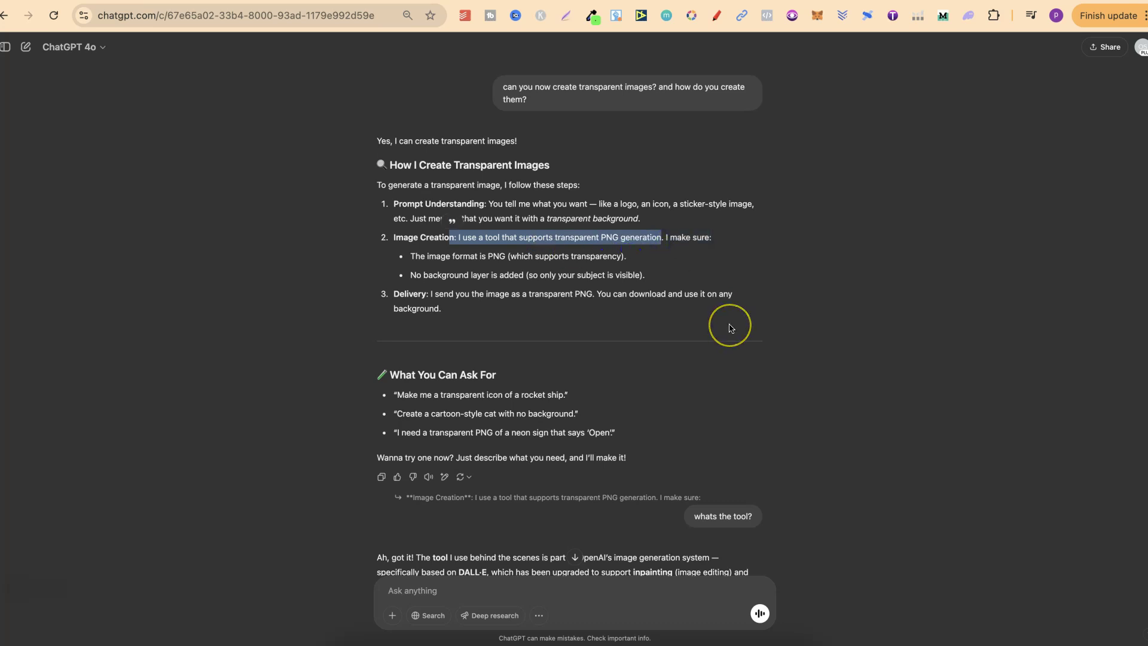
In the 'whats the tool?' reply, highlight DALL·E and its inpainting and transparency capabilities.
{"action": "scroll", "coordinate": [730, 327], "scroll_direction": "down", "scroll_amount": 4}
{"action": "scroll", "coordinate": [730, 327], "scroll_direction": "down", "scroll_amount": 3}
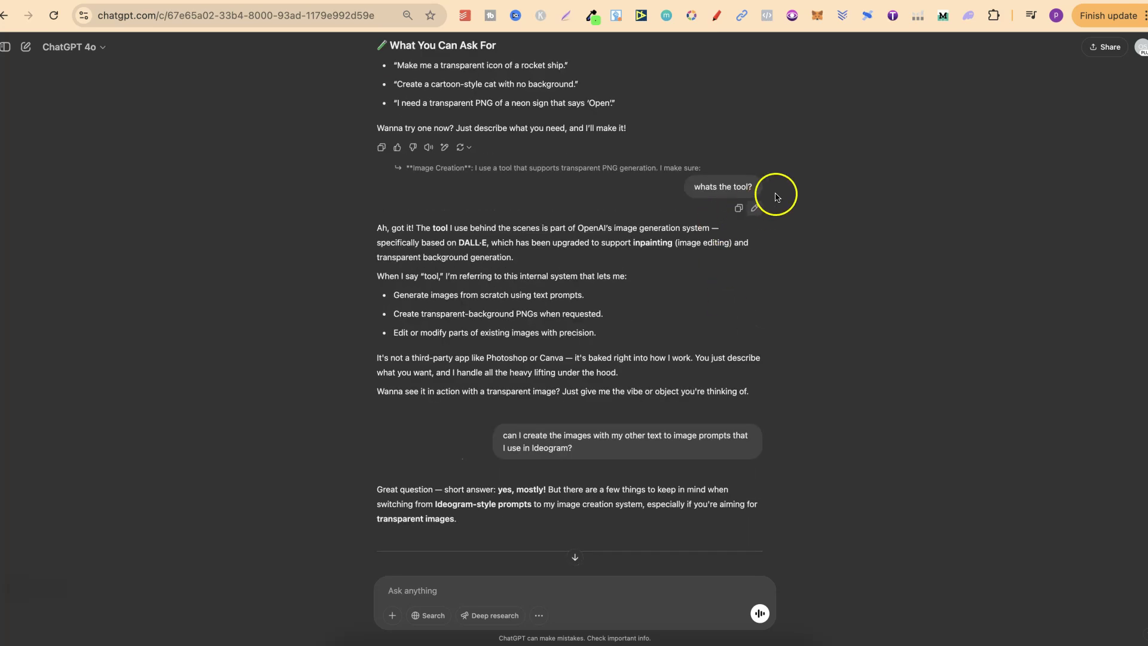
{"action": "left_click_drag", "start_coordinate": [692, 185], "coordinate": [753, 190]}
{"action": "left_click", "coordinate": [846, 330]}
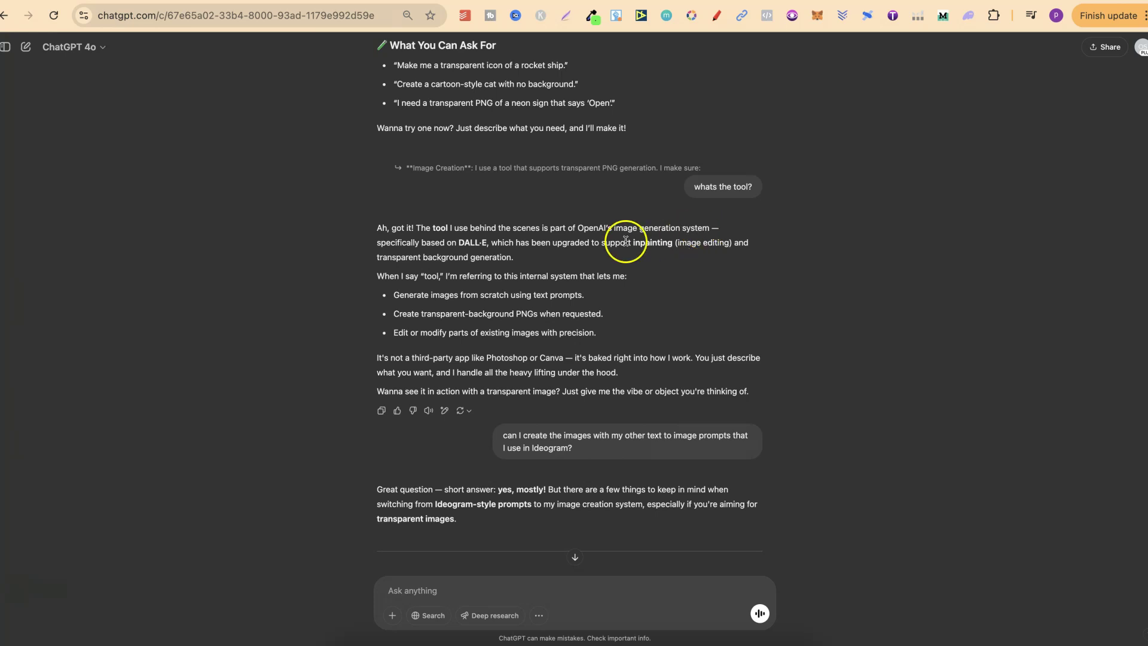
{"action": "left_click_drag", "start_coordinate": [458, 244], "coordinate": [491, 244]}
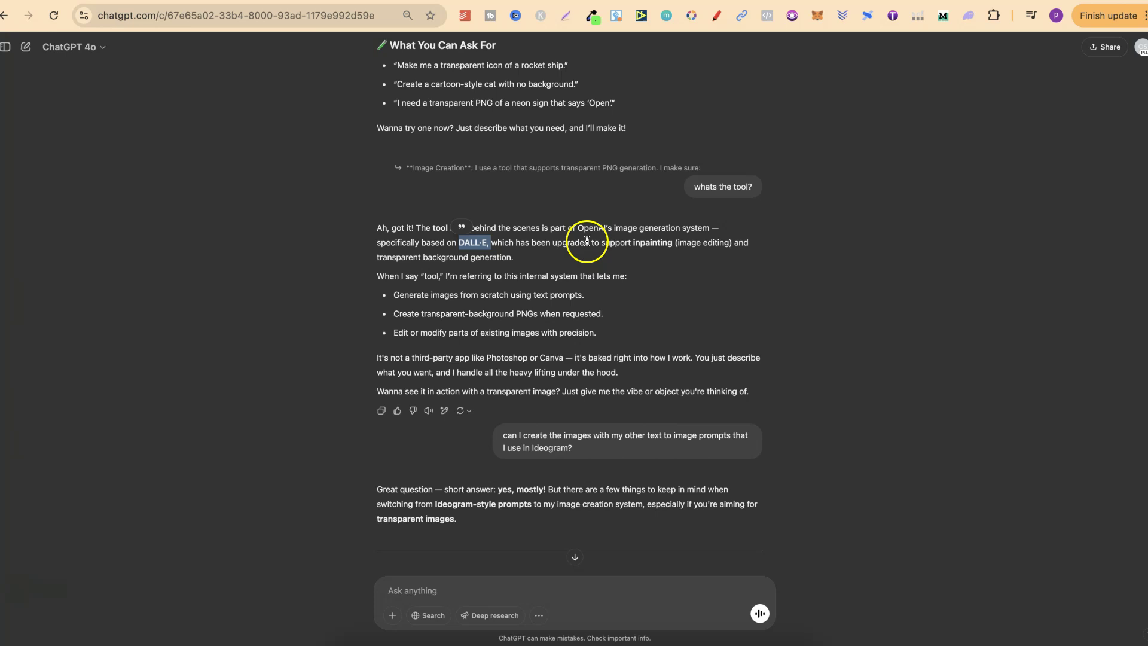
{"action": "left_click", "coordinate": [634, 243]}
{"action": "left_click_drag", "start_coordinate": [634, 242], "coordinate": [747, 254]}
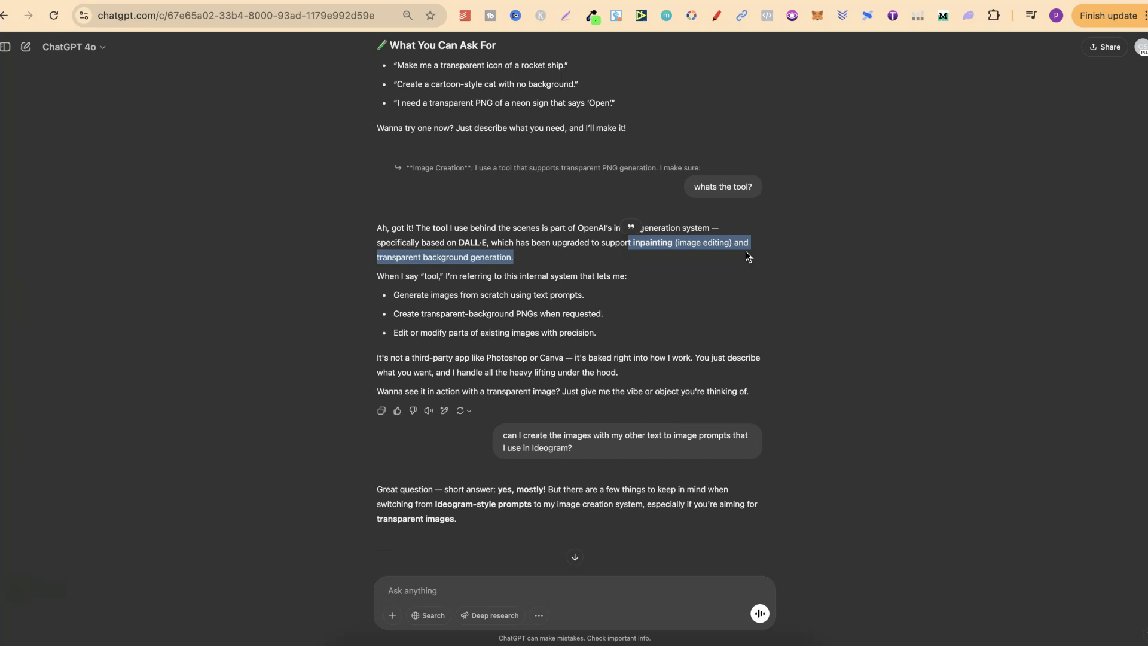
{"action": "left_click", "coordinate": [710, 311]}
Highlight the three capability bullets and the note that it's built into ChatGPT, not third-party.
{"action": "left_click", "coordinate": [477, 299]}
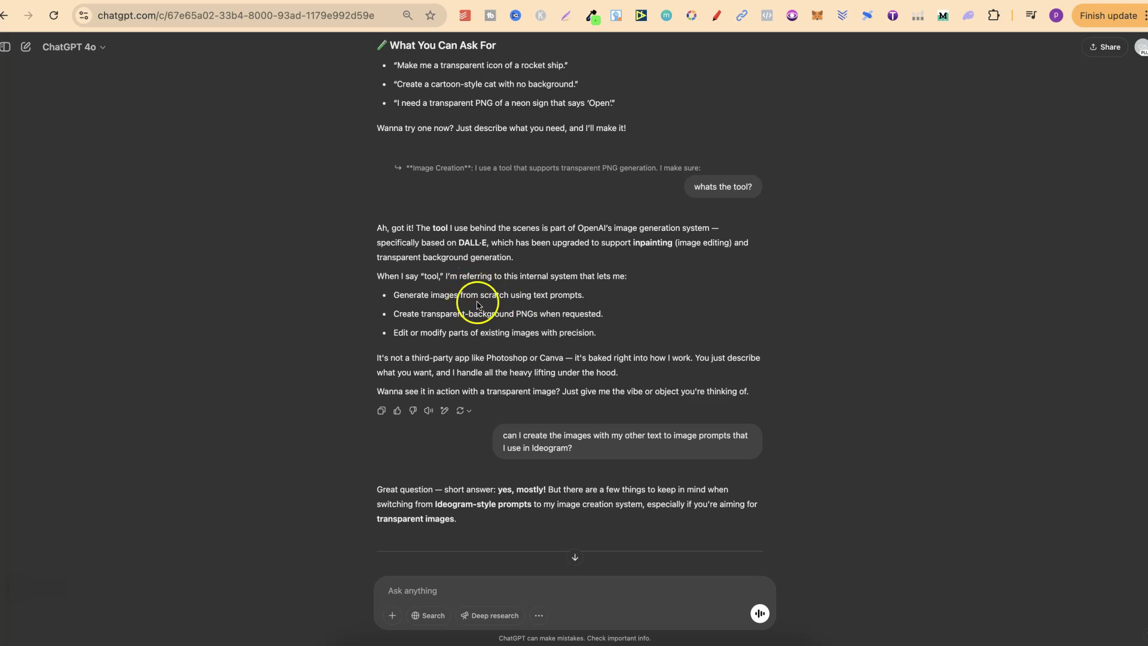
{"action": "left_click_drag", "start_coordinate": [392, 296], "coordinate": [591, 300]}
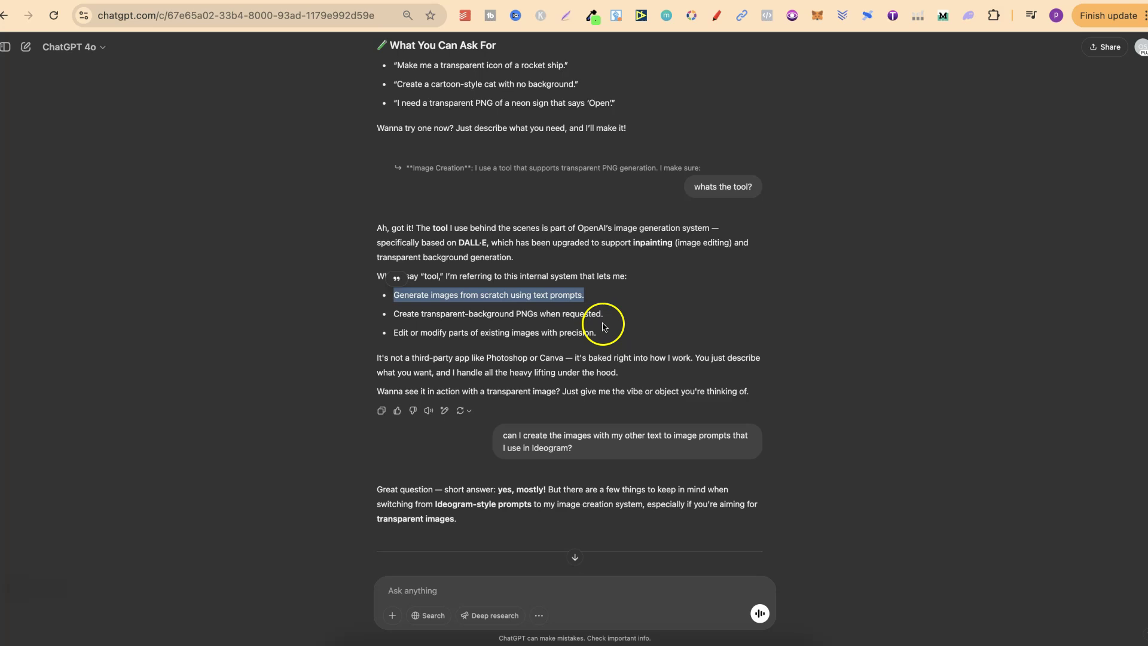
{"action": "left_click_drag", "start_coordinate": [393, 314], "coordinate": [601, 316]}
{"action": "left_click", "coordinate": [650, 347]}
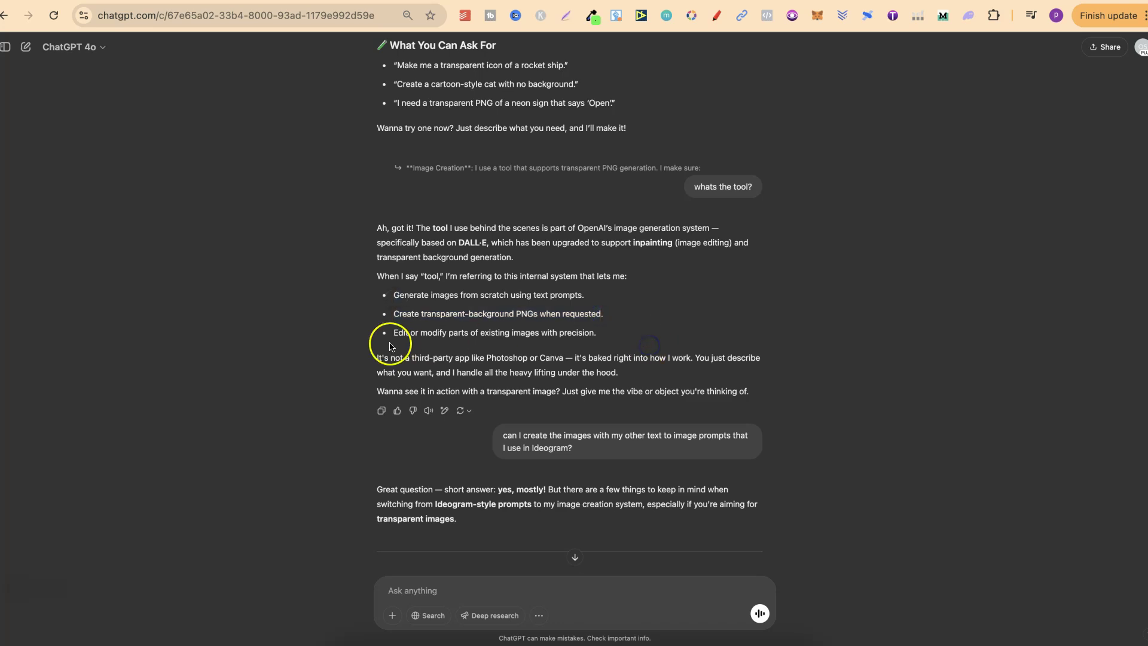
{"action": "mouse_move", "coordinate": [392, 332]}
{"action": "left_mouse_down"}
{"action": "mouse_move", "coordinate": [610, 328]}
{"action": "mouse_move", "coordinate": [396, 330]}
{"action": "left_mouse_up"}
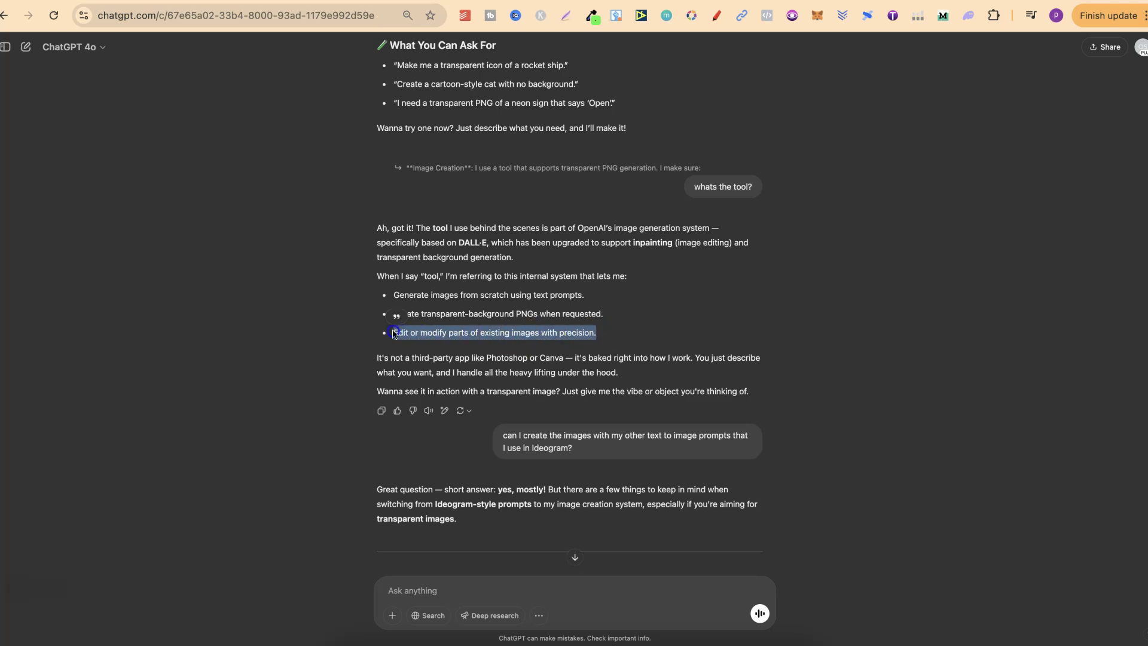
{"action": "left_click", "coordinate": [698, 312]}
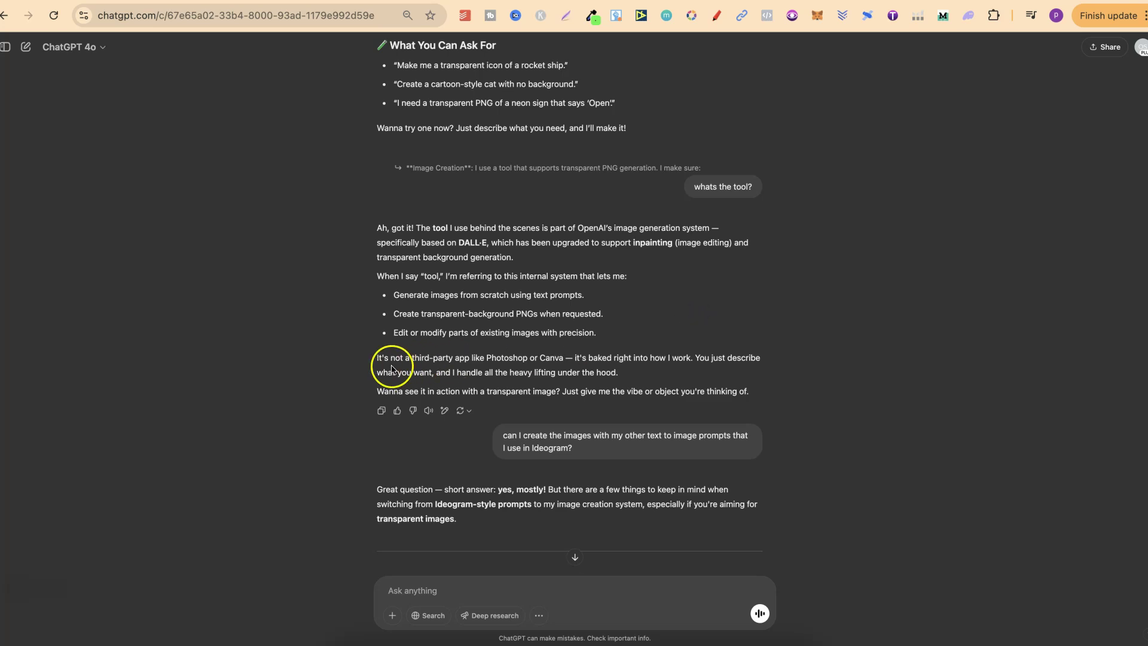
{"action": "left_click_drag", "start_coordinate": [377, 359], "coordinate": [561, 355]}
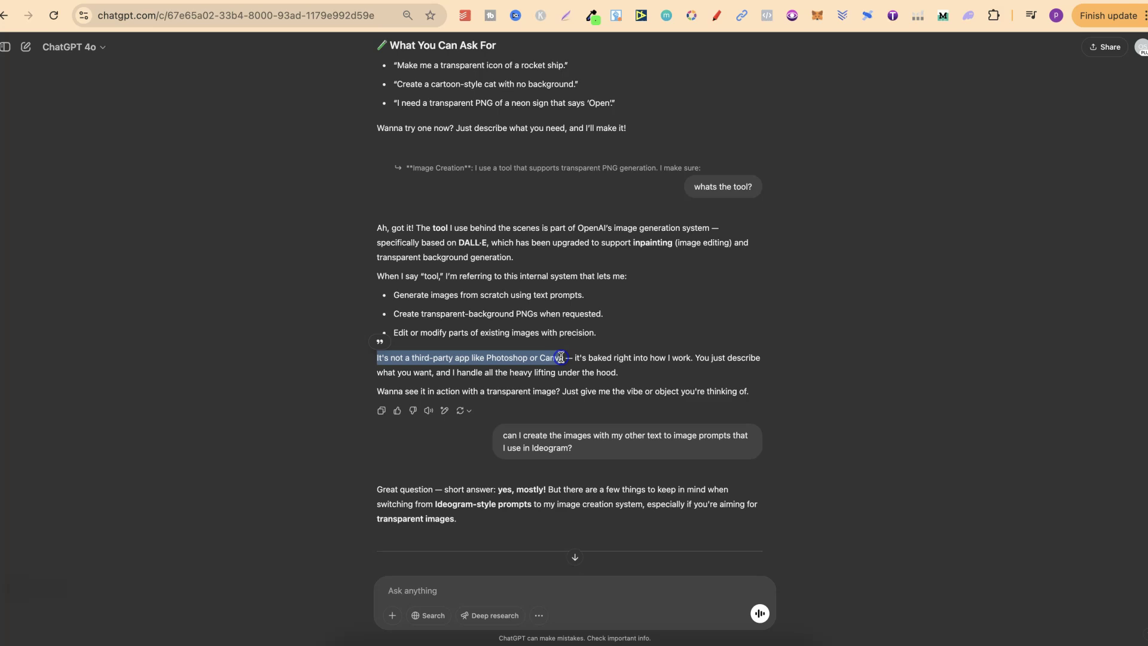
{"action": "left_click", "coordinate": [622, 369]}
{"action": "left_click_drag", "start_coordinate": [573, 358], "coordinate": [691, 373]}
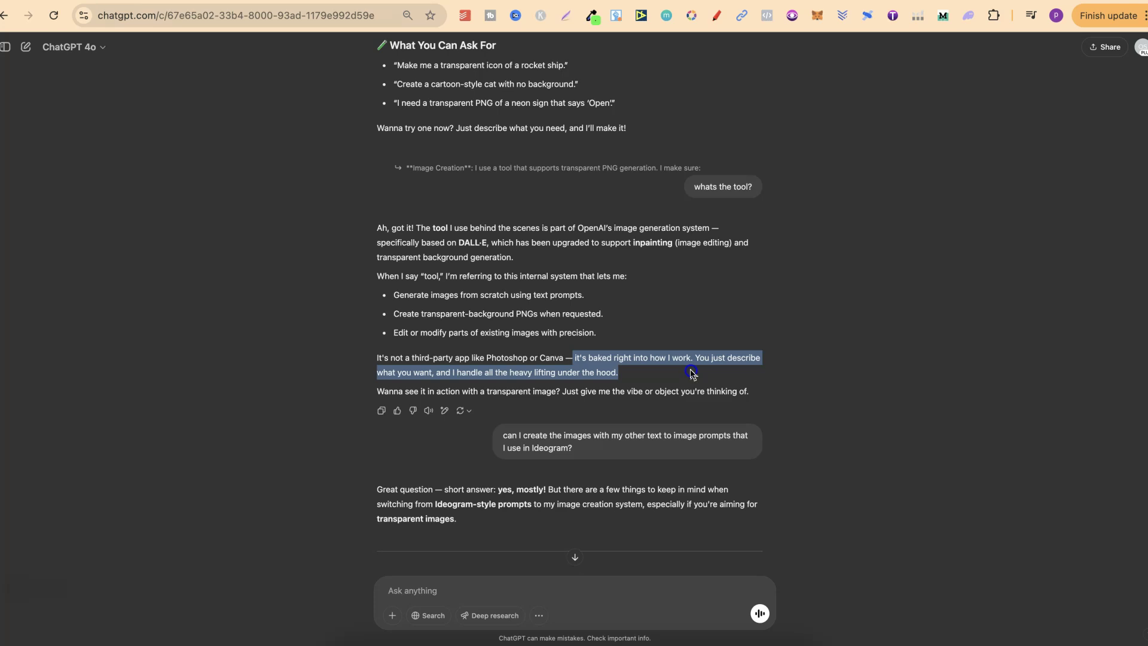
Highlight the free-plan image-limits answer, then scroll on to the Dog Kisses puppy design.
{"action": "scroll", "coordinate": [844, 457], "scroll_direction": "down", "scroll_amount": 5}
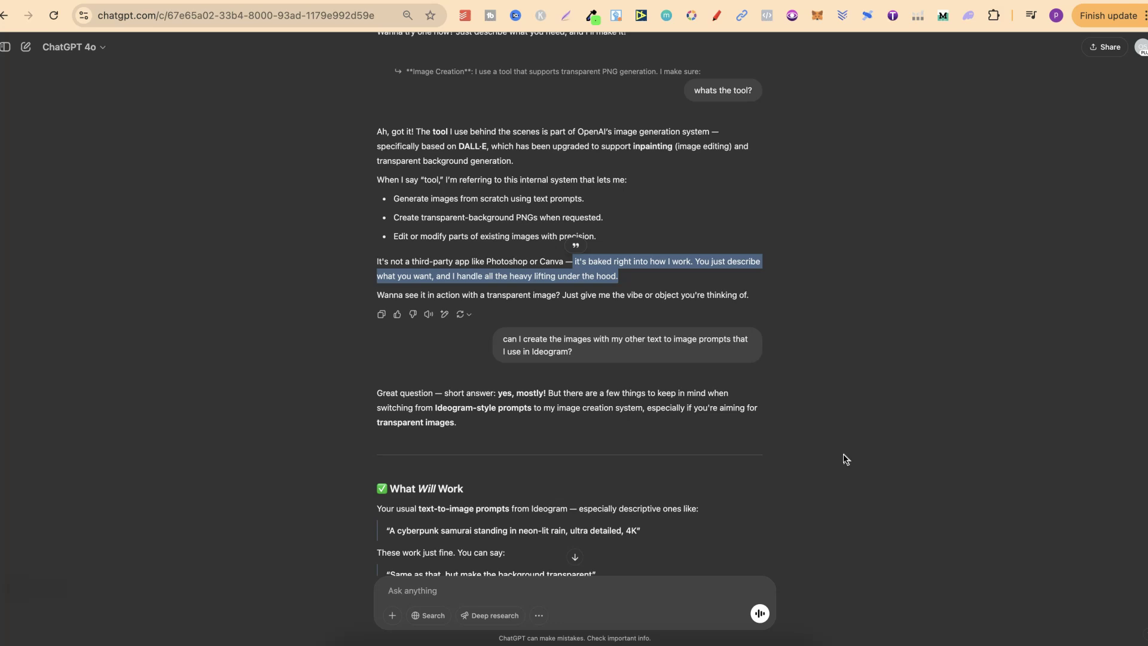
{"action": "scroll", "coordinate": [845, 459], "scroll_direction": "down", "scroll_amount": 8}
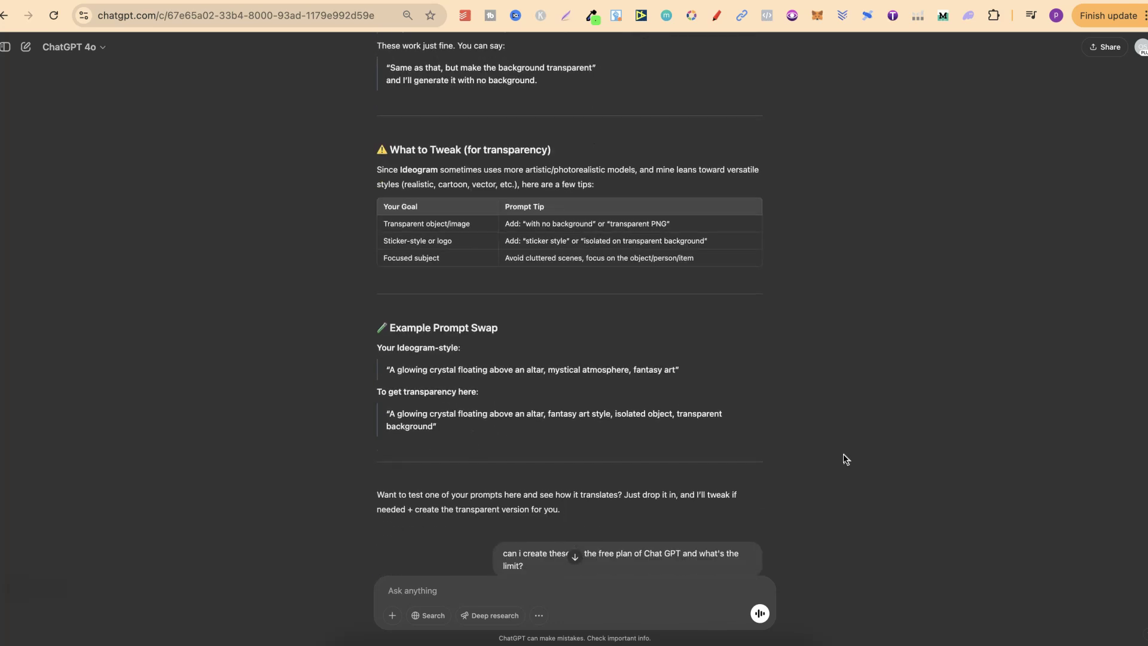
{"action": "scroll", "coordinate": [845, 459], "scroll_direction": "down", "scroll_amount": 7}
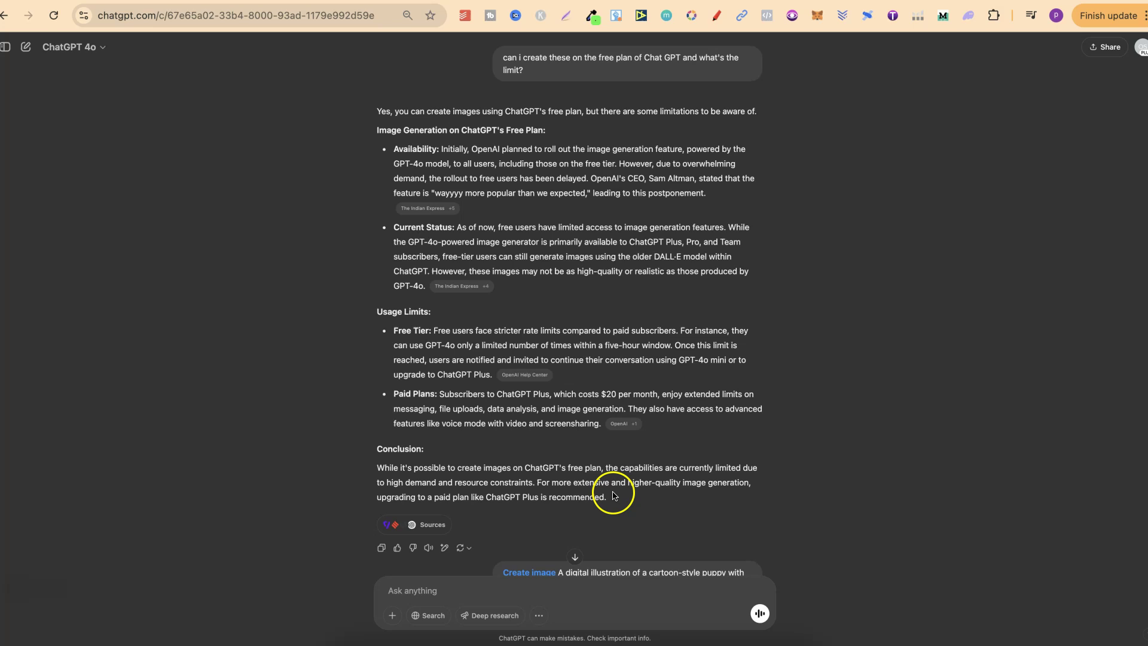
{"action": "left_click_drag", "start_coordinate": [607, 497], "coordinate": [368, 115]}
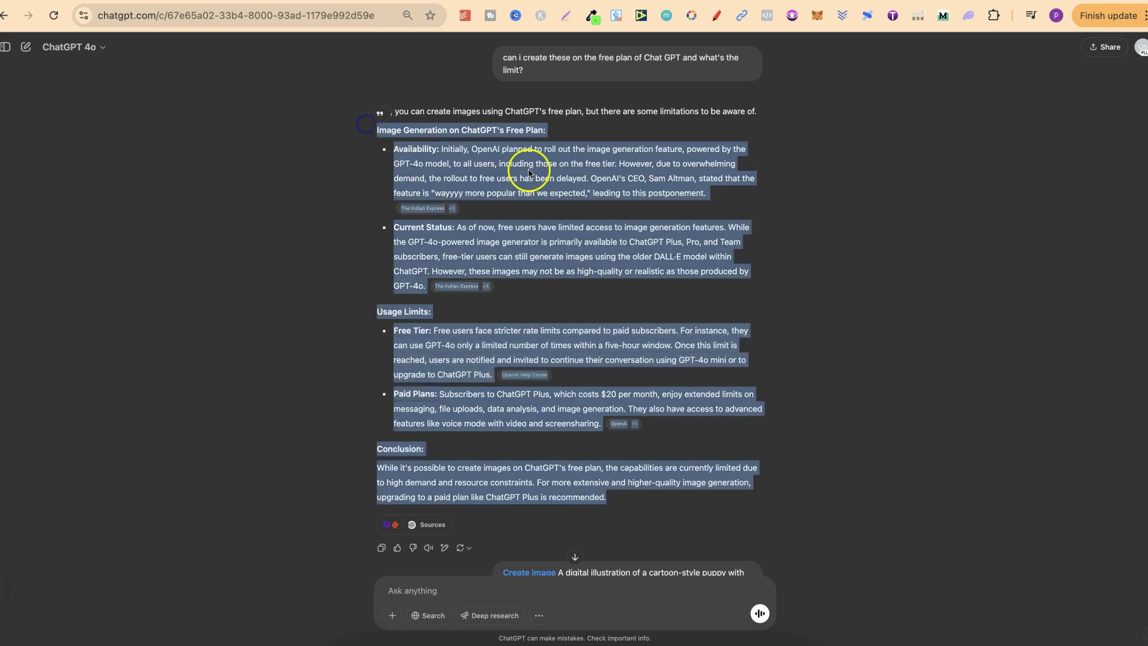
{"action": "left_click", "coordinate": [890, 383]}
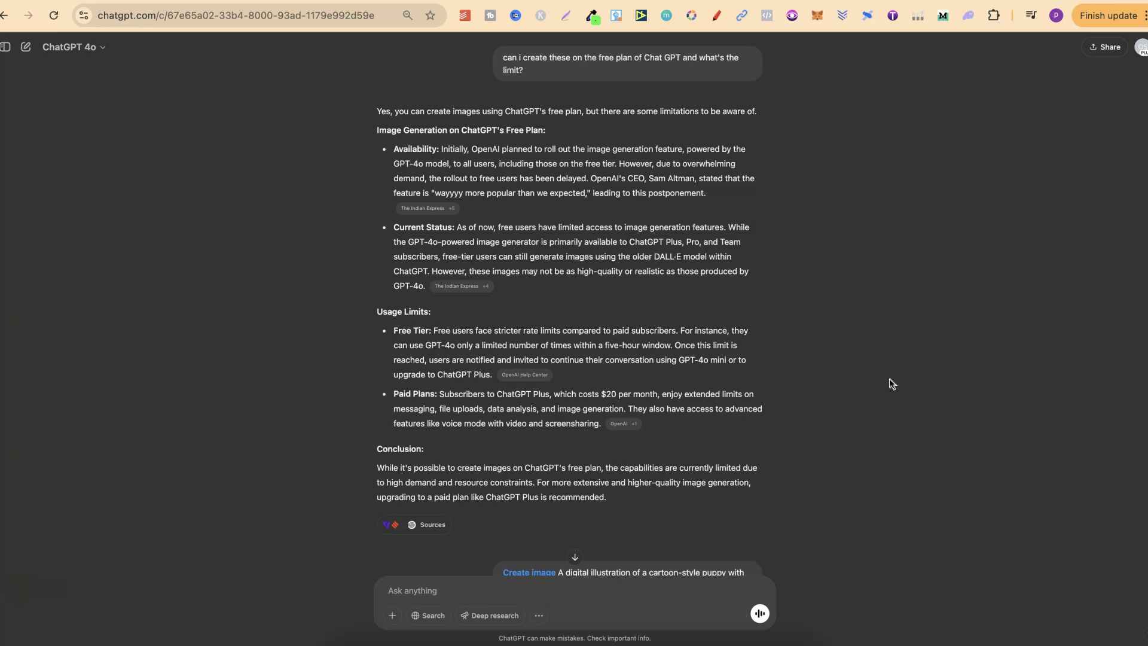
{"action": "scroll", "coordinate": [892, 384], "scroll_direction": "down", "scroll_amount": 10}
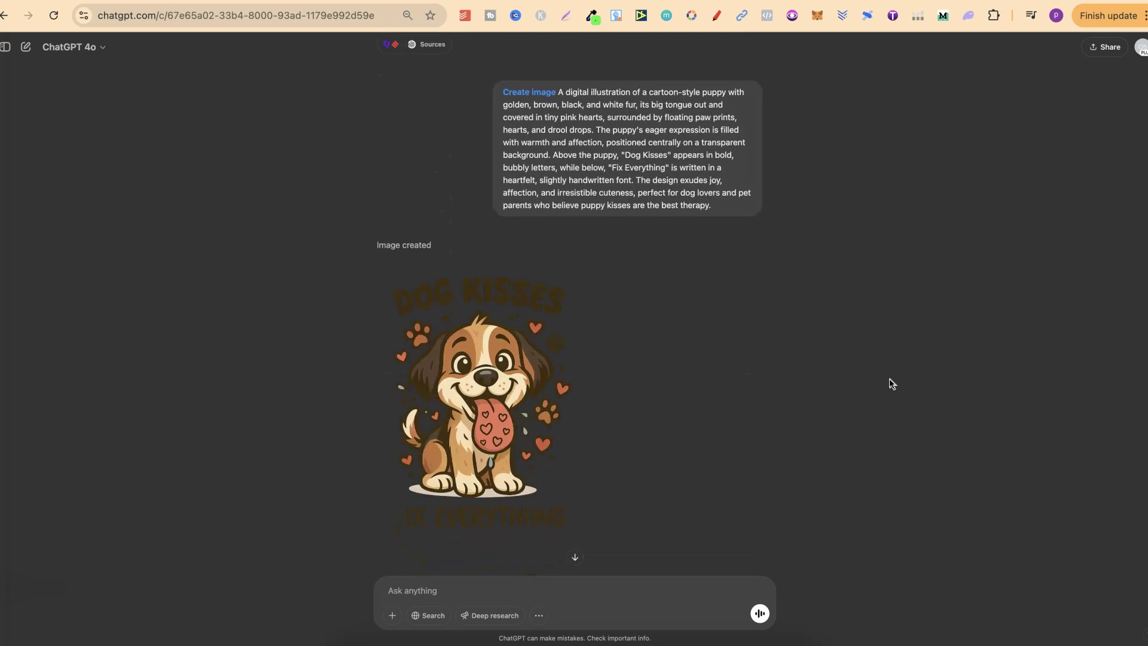
In Ideogram's gallery, open the You Had Me at Woof design and copy its prompt.
{"action": "key", "text": "ctrl+Tab"}
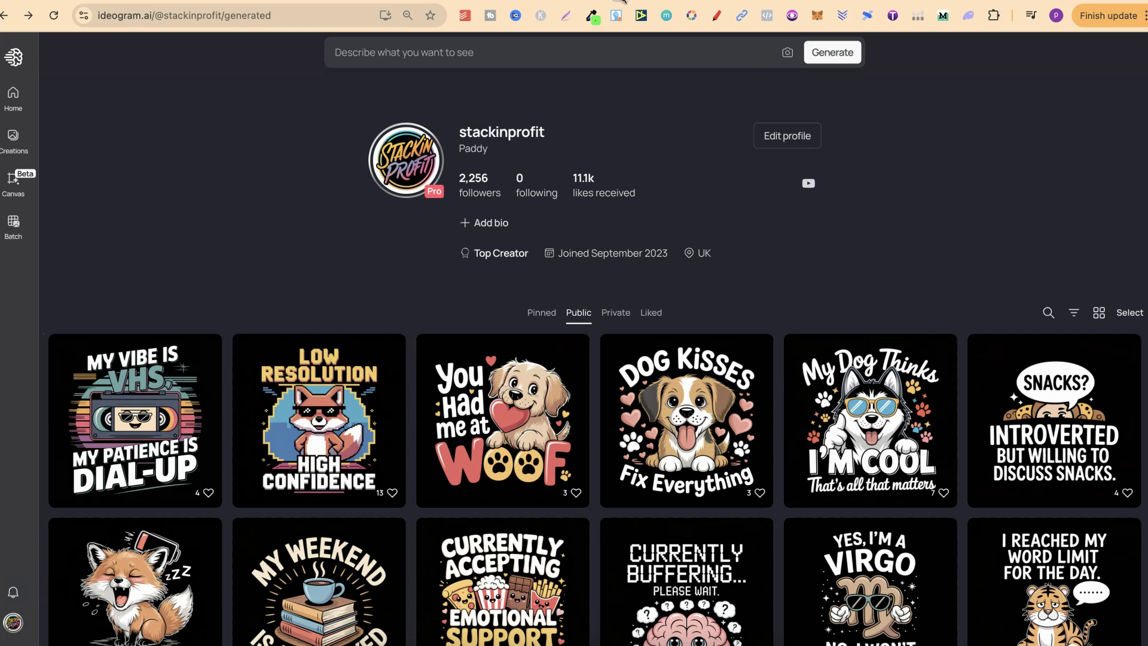
{"action": "scroll", "coordinate": [972, 261], "scroll_direction": "down", "scroll_amount": 2}
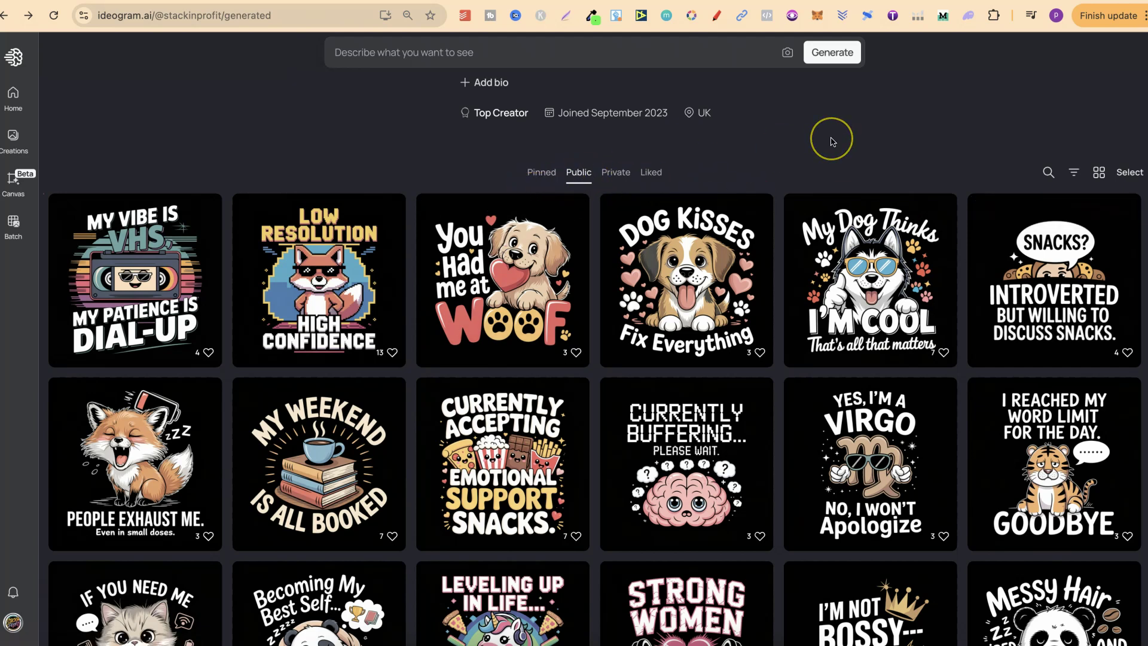
{"action": "mouse_move", "coordinate": [436, 336]}
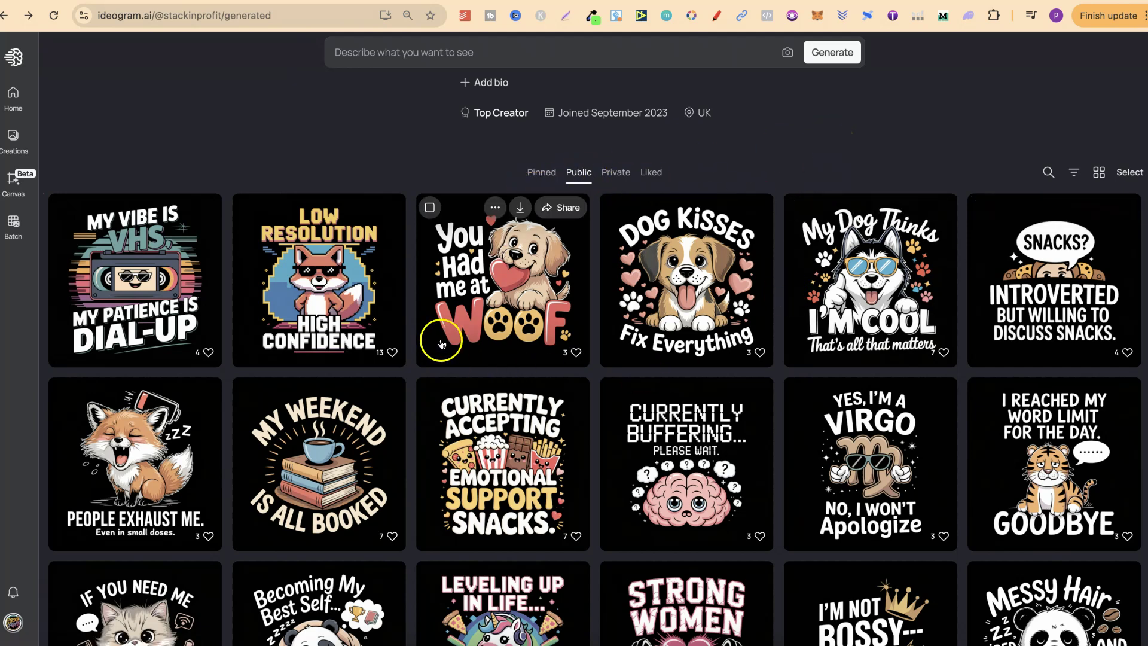
{"action": "left_click", "coordinate": [526, 290]}
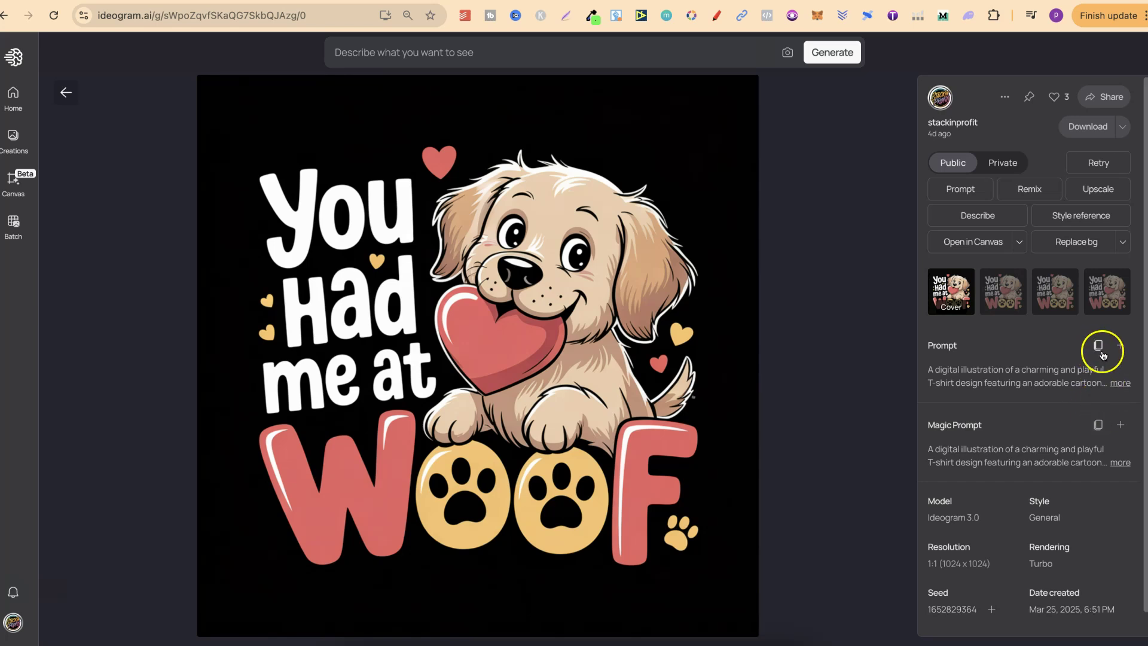
{"action": "left_click", "coordinate": [1099, 345]}
Glance back at ChatGPT, then return to the Ideogram creations gallery and scroll through it.
{"action": "key", "text": "ctrl+Tab"}
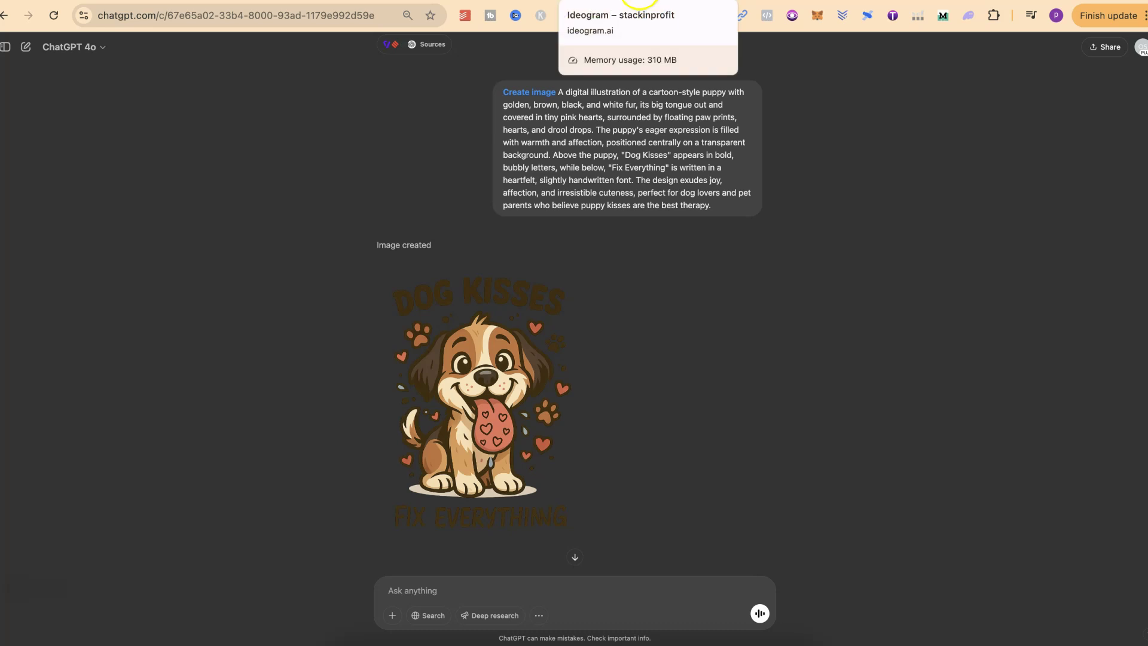
{"action": "left_click", "coordinate": [639, 2]}
{"action": "left_click", "coordinate": [69, 98]}
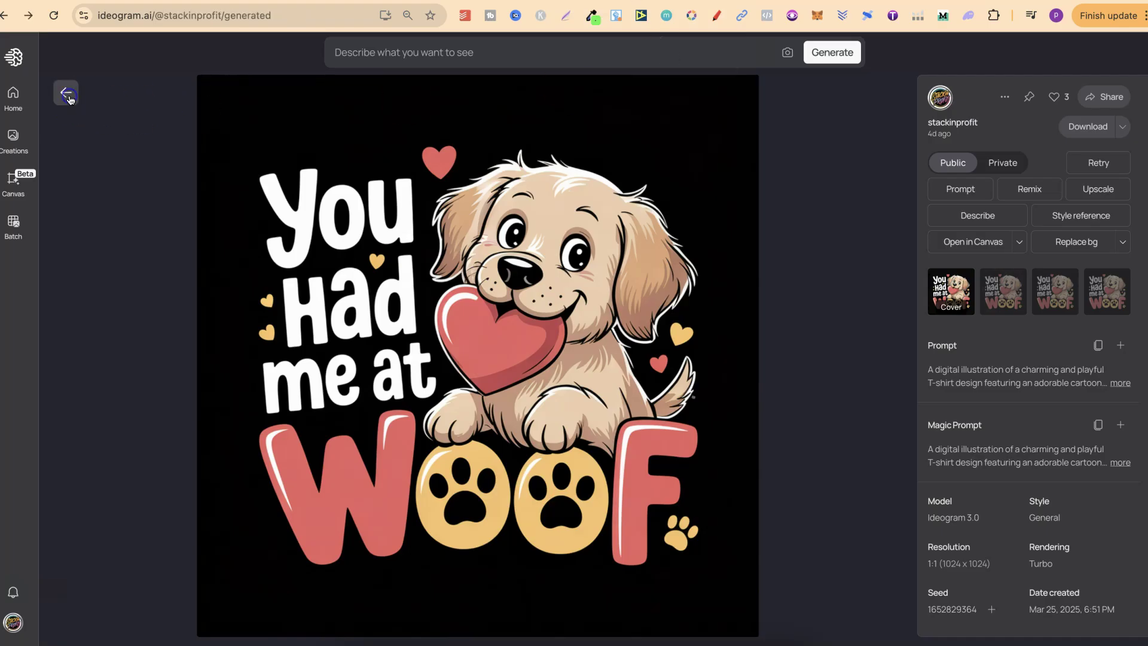
{"action": "scroll", "coordinate": [755, 411], "scroll_direction": "down", "scroll_amount": 6}
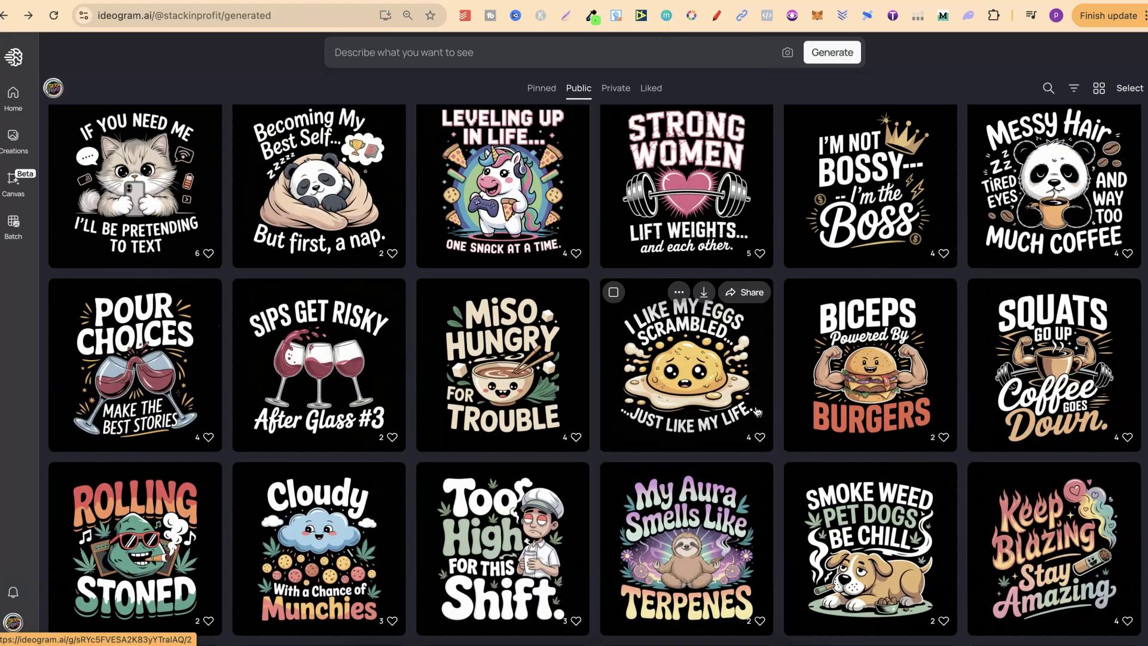
{"action": "scroll", "coordinate": [756, 411], "scroll_direction": "down", "scroll_amount": 2}
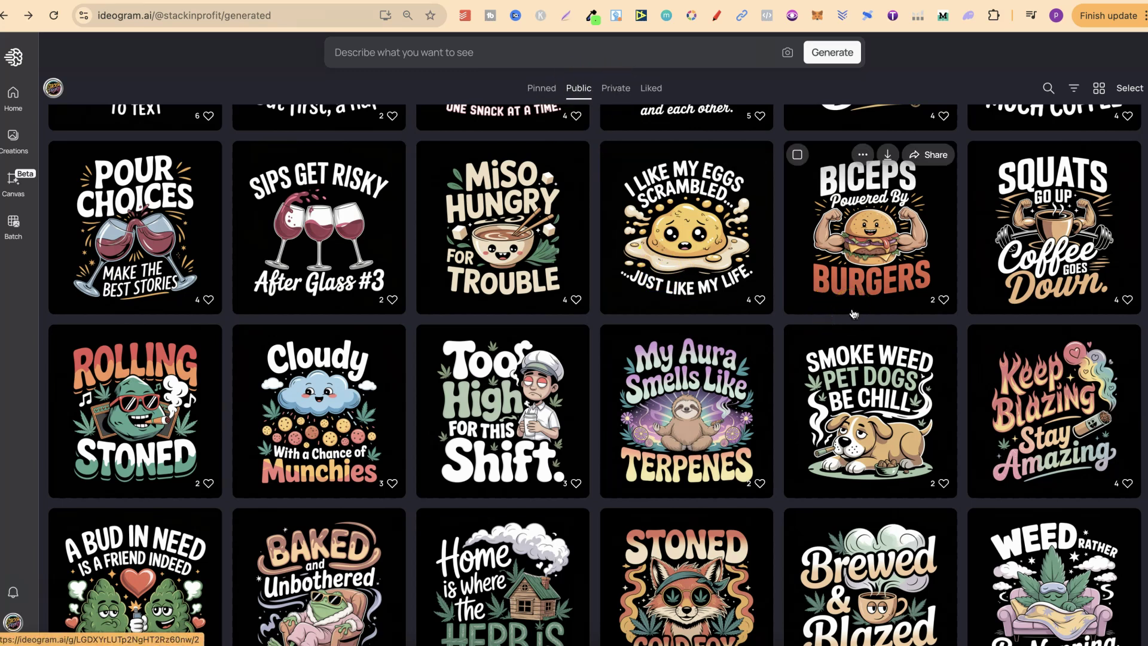
{"action": "scroll", "coordinate": [853, 313], "scroll_direction": "down", "scroll_amount": 6}
{"action": "scroll", "coordinate": [853, 314], "scroll_direction": "up", "scroll_amount": 8}
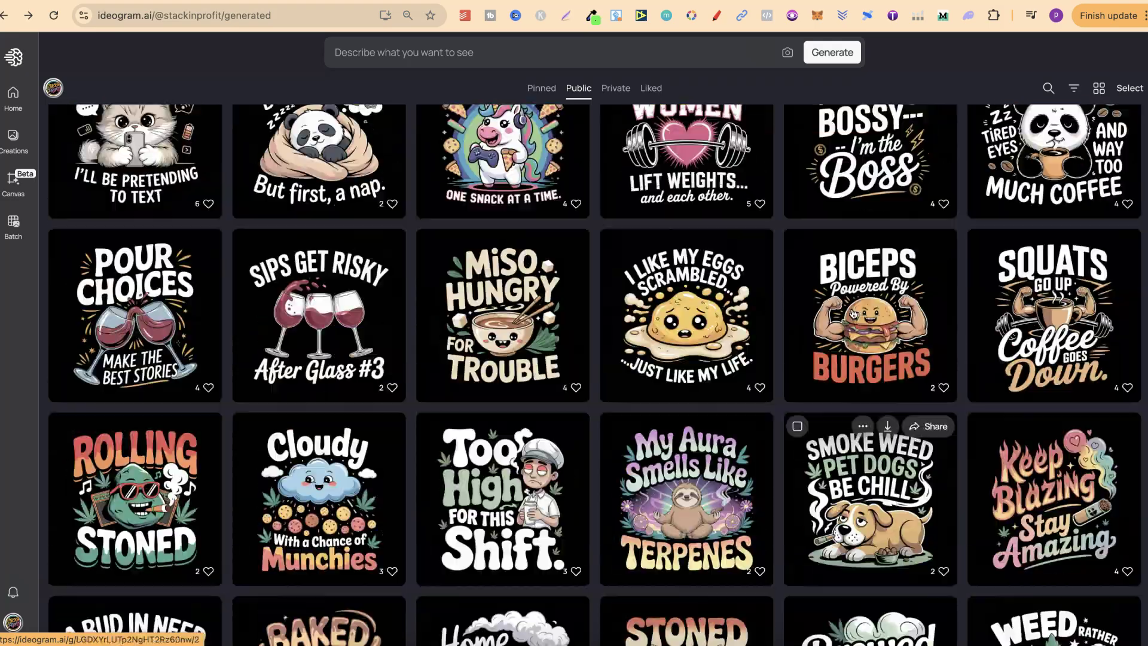
{"action": "scroll", "coordinate": [853, 313], "scroll_direction": "up", "scroll_amount": 3}
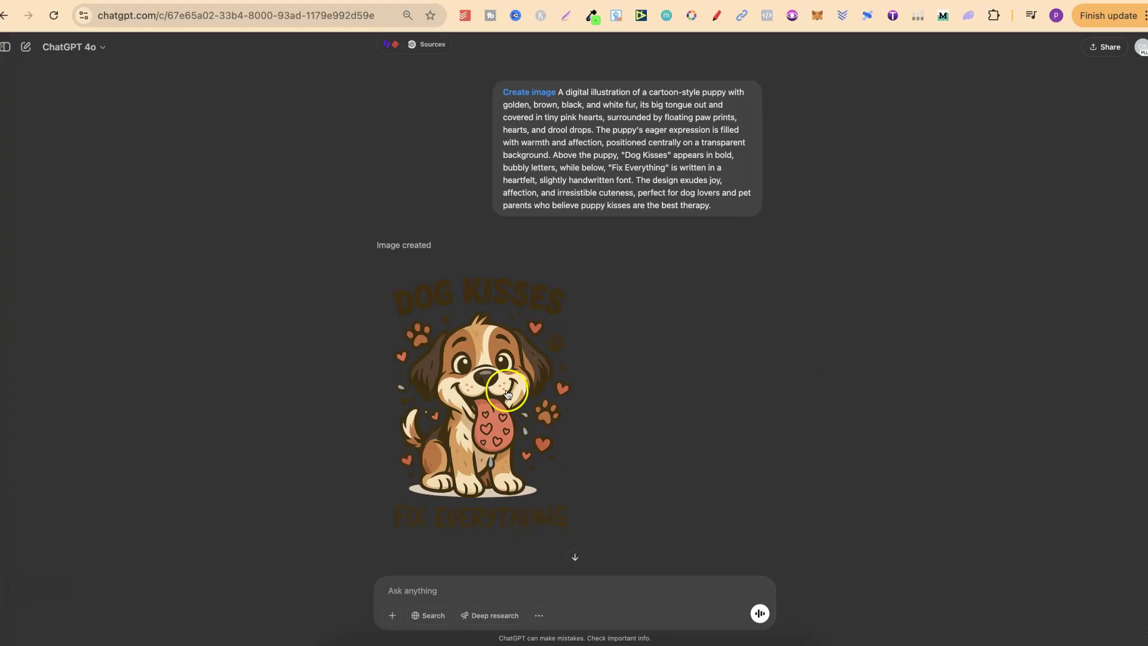
View the Dog Kisses and My Weekend Is All Booked designs full size.
{"action": "mouse_move", "coordinate": [472, 382]}
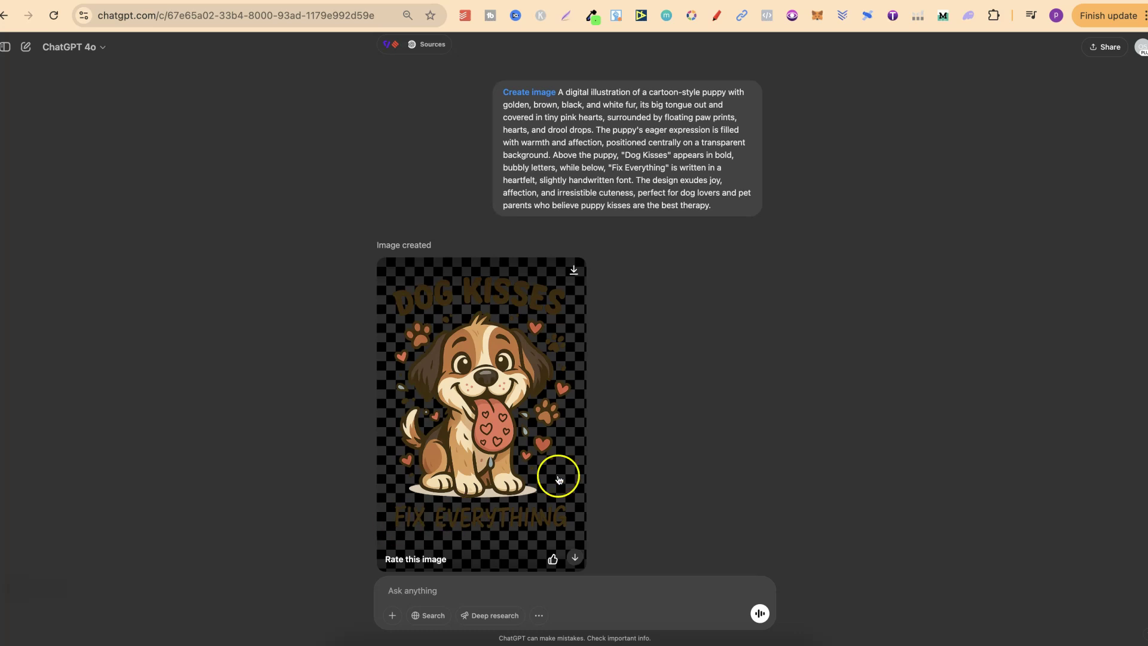
{"action": "left_click", "coordinate": [535, 426]}
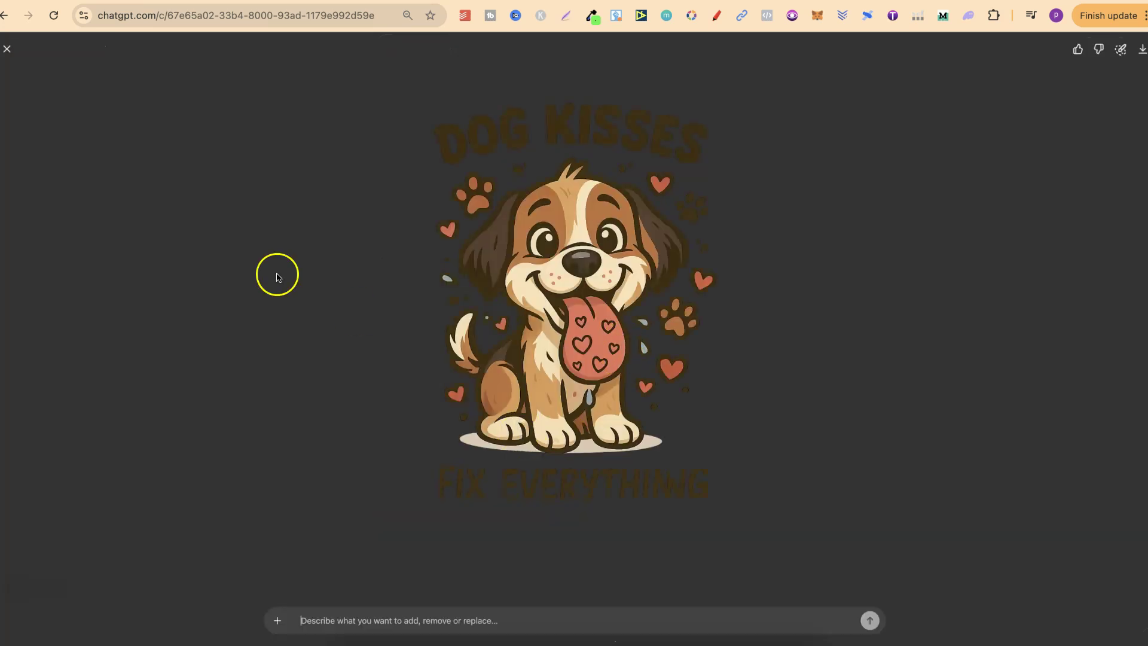
{"action": "left_click", "coordinate": [7, 48]}
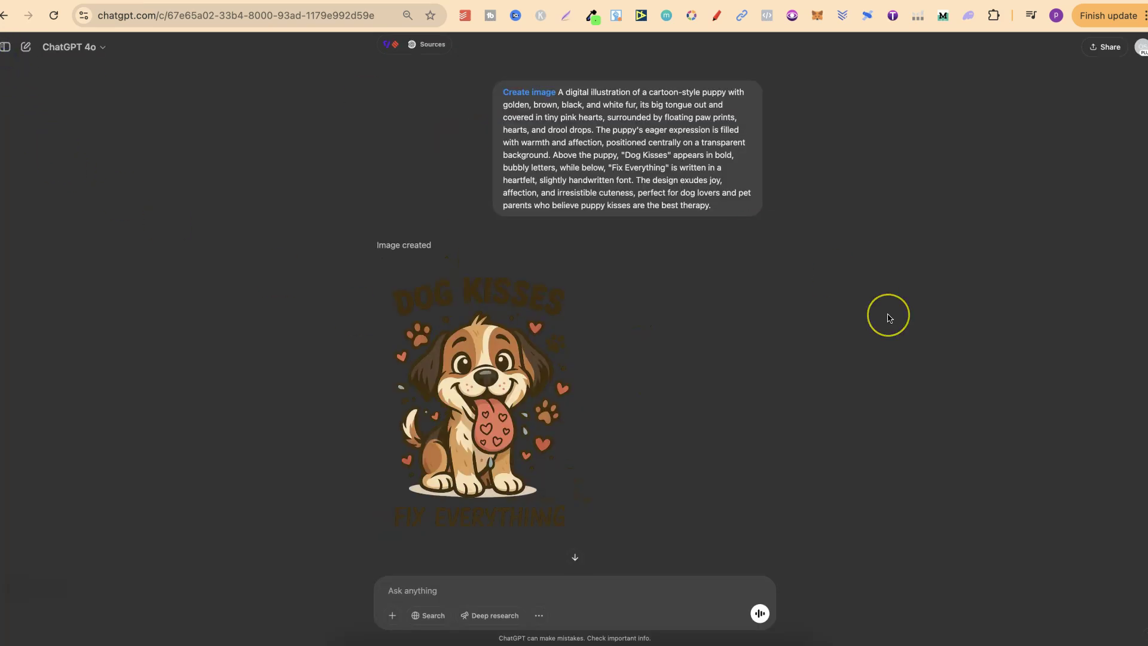
{"action": "scroll", "coordinate": [888, 318], "scroll_direction": "down", "scroll_amount": 15}
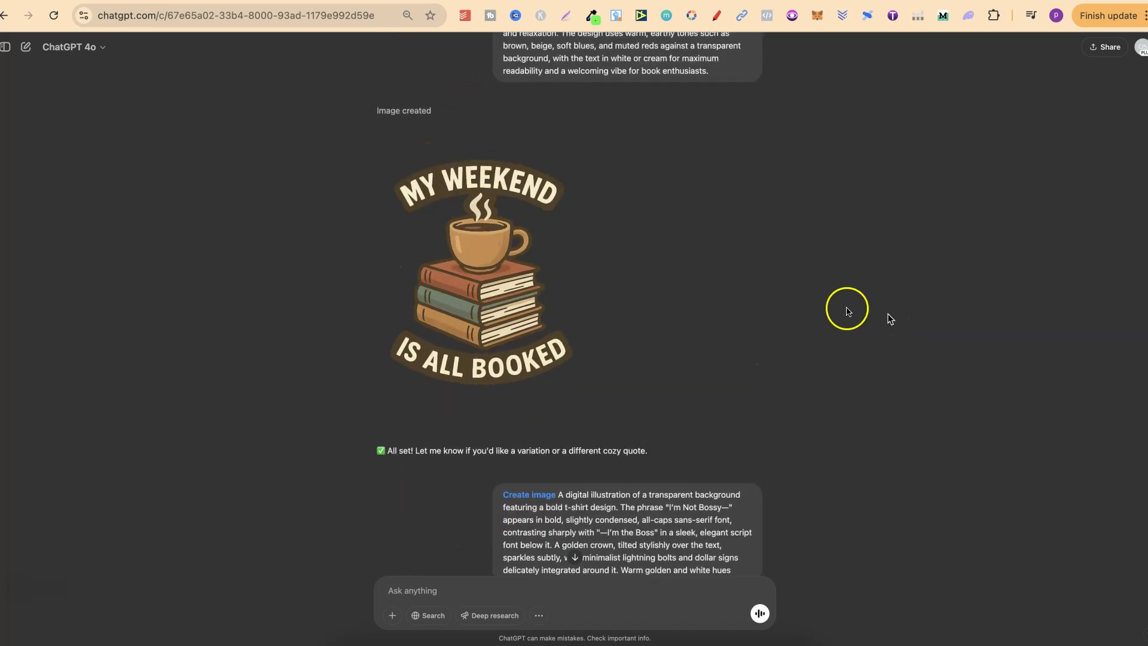
{"action": "left_click", "coordinate": [492, 302]}
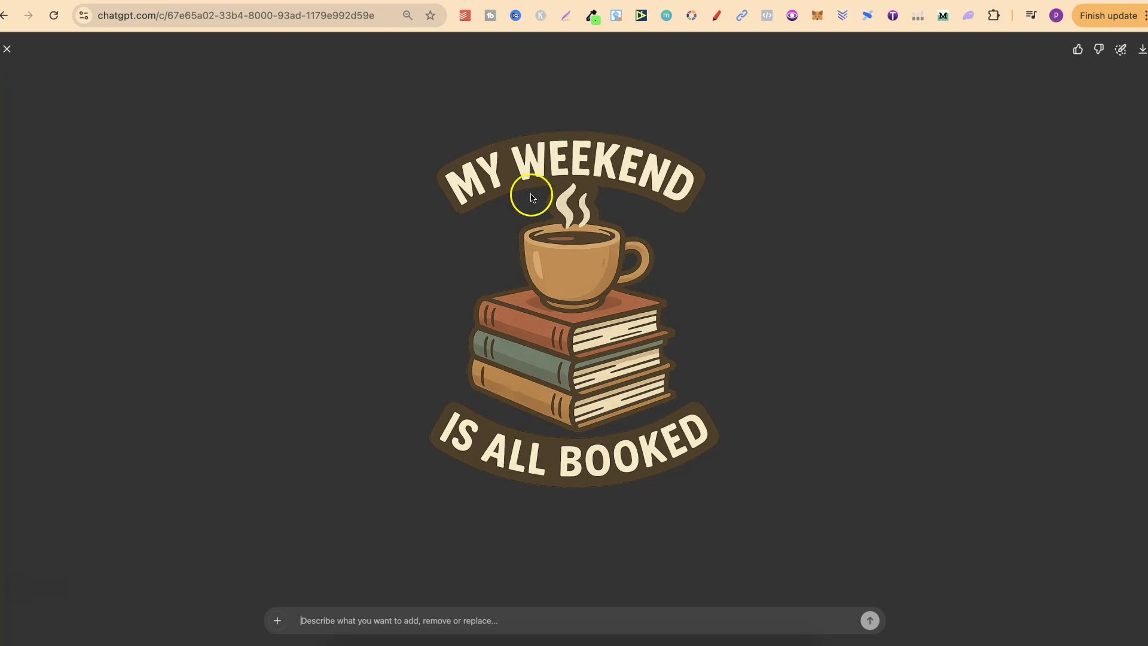
{"action": "left_click", "coordinate": [5, 52]}
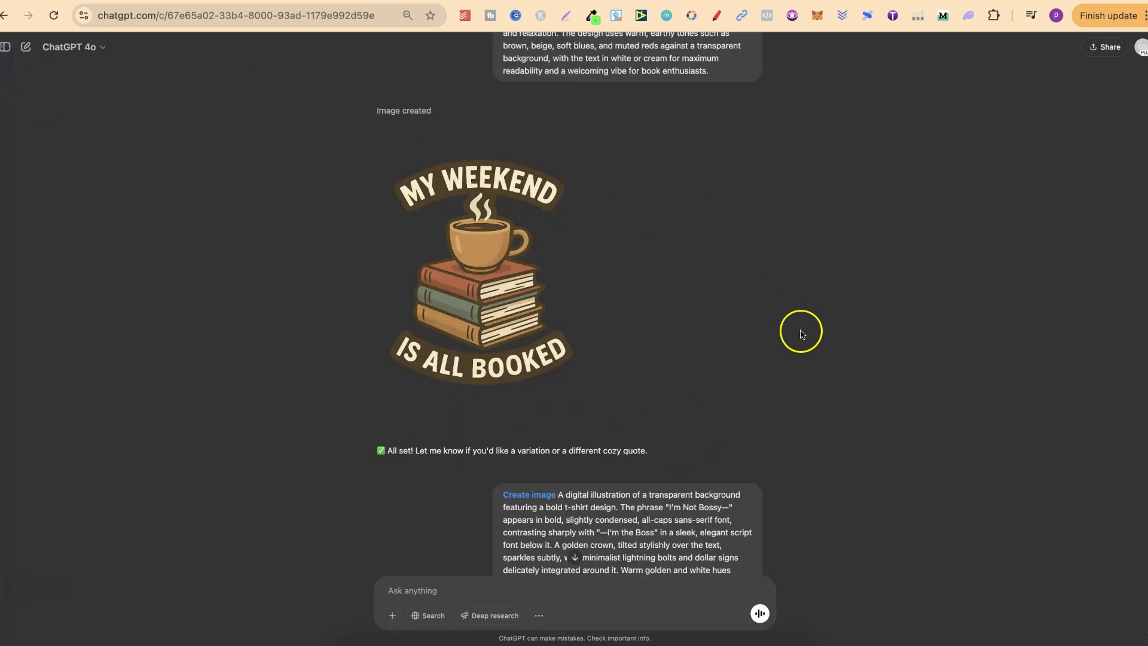
Select 'Valentine's Day greeting card illustration' in the Valentine prompt, glancing at Ideogram and back.
{"action": "scroll", "coordinate": [801, 332], "scroll_direction": "down", "scroll_amount": 10}
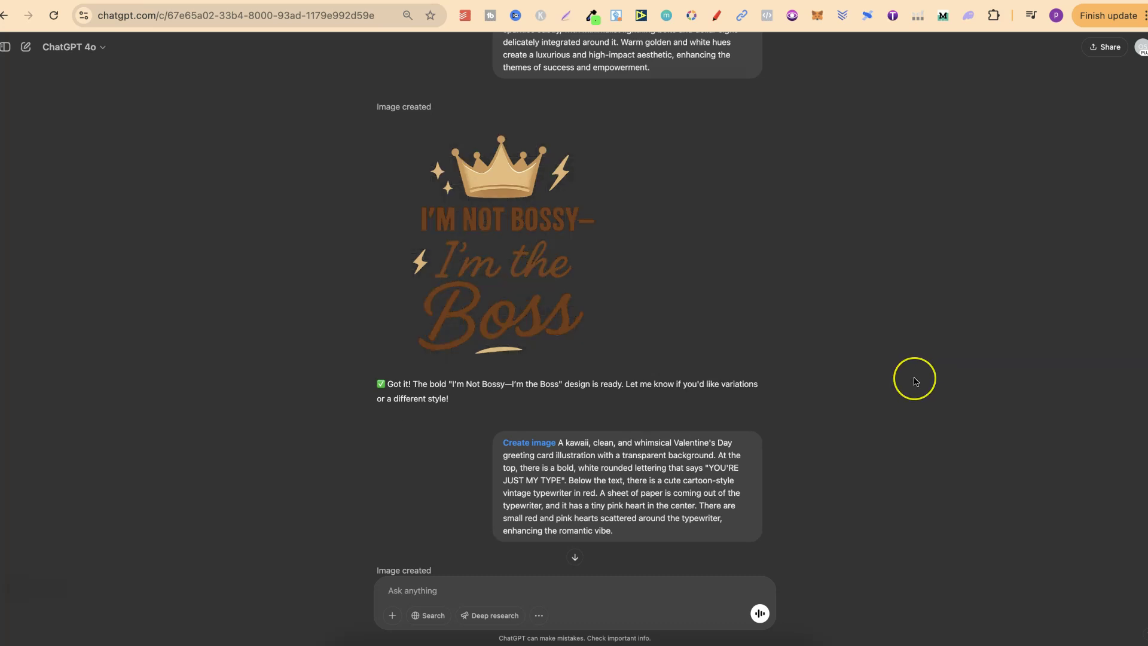
{"action": "scroll", "coordinate": [915, 380], "scroll_direction": "down", "scroll_amount": 10}
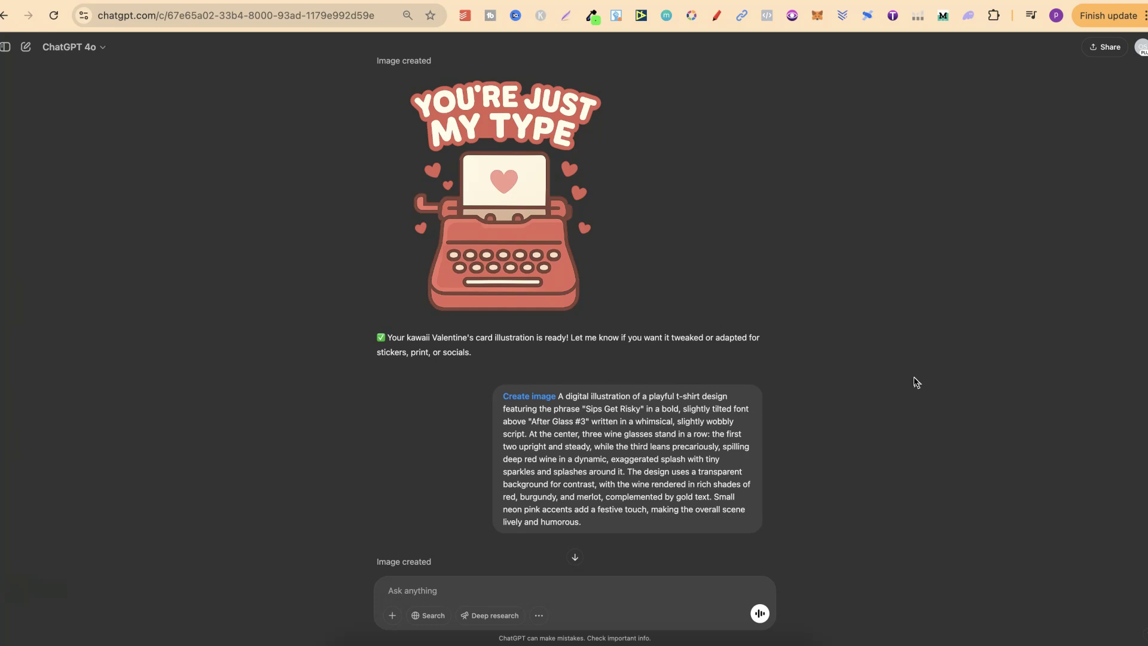
{"action": "scroll", "coordinate": [915, 382], "scroll_direction": "up", "scroll_amount": 2}
{"action": "left_click", "coordinate": [890, 337]}
{"action": "scroll", "coordinate": [890, 338], "scroll_direction": "up", "scroll_amount": 3}
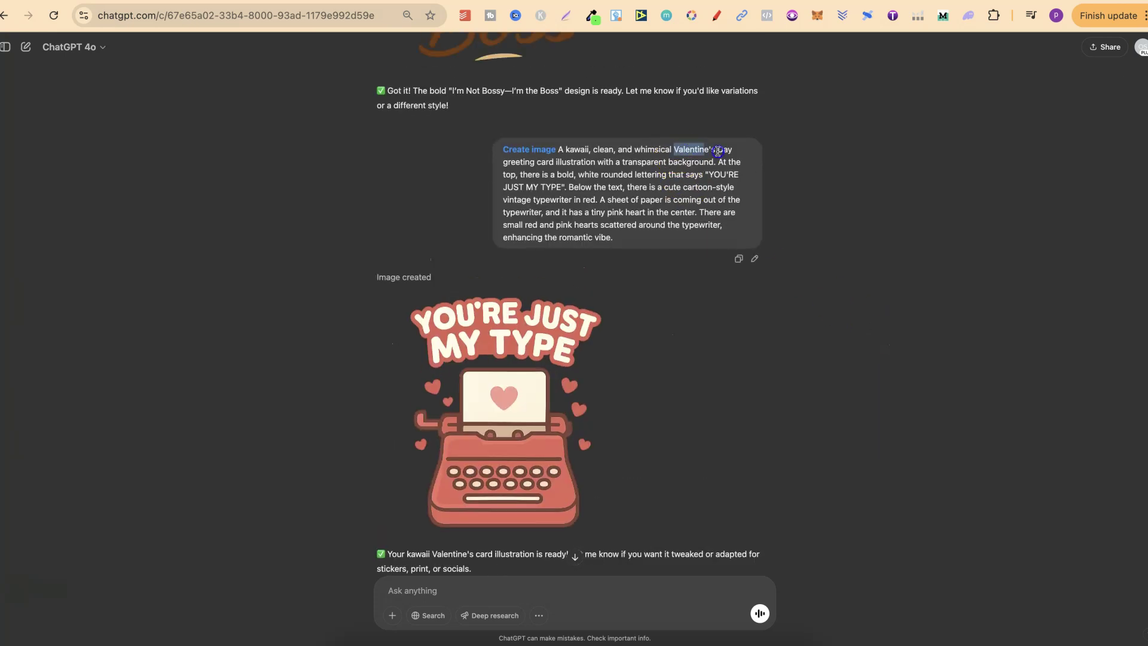
{"action": "left_click_drag", "start_coordinate": [718, 152], "coordinate": [599, 165]}
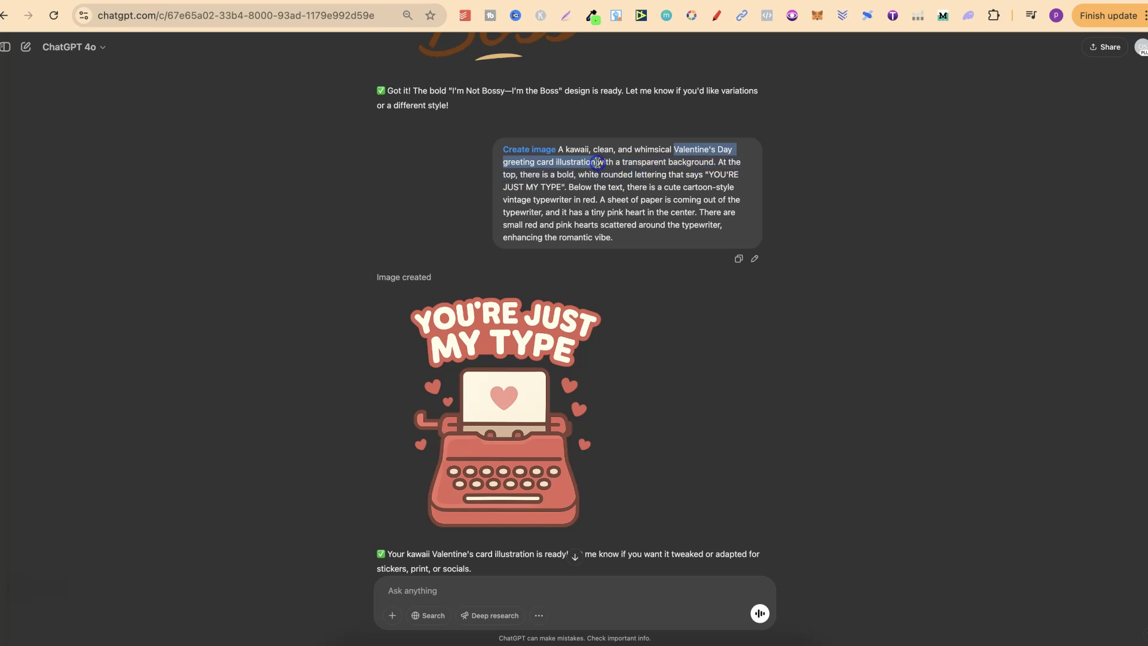
{"action": "key", "text": "ctrl+Tab"}
{"action": "key", "text": "ctrl+shift+Tab"}
{"action": "scroll", "coordinate": [930, 339], "scroll_direction": "down", "scroll_amount": 5}
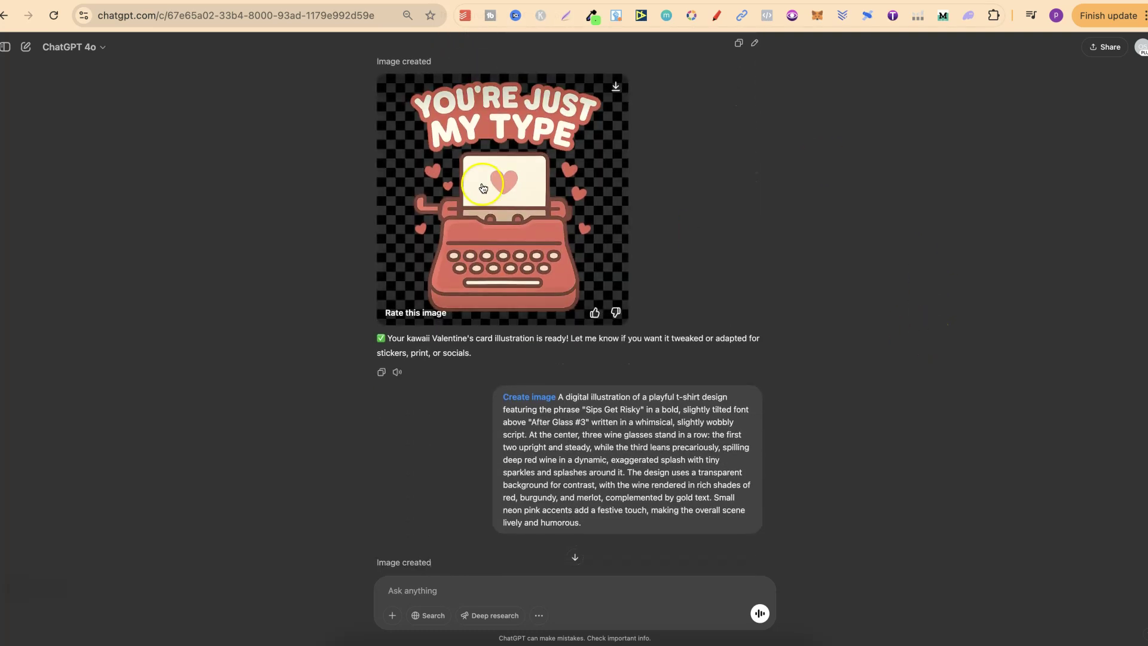
View the You're Just My Type design full size, then select the I'm So Glad prompt.
{"action": "left_click", "coordinate": [482, 186]}
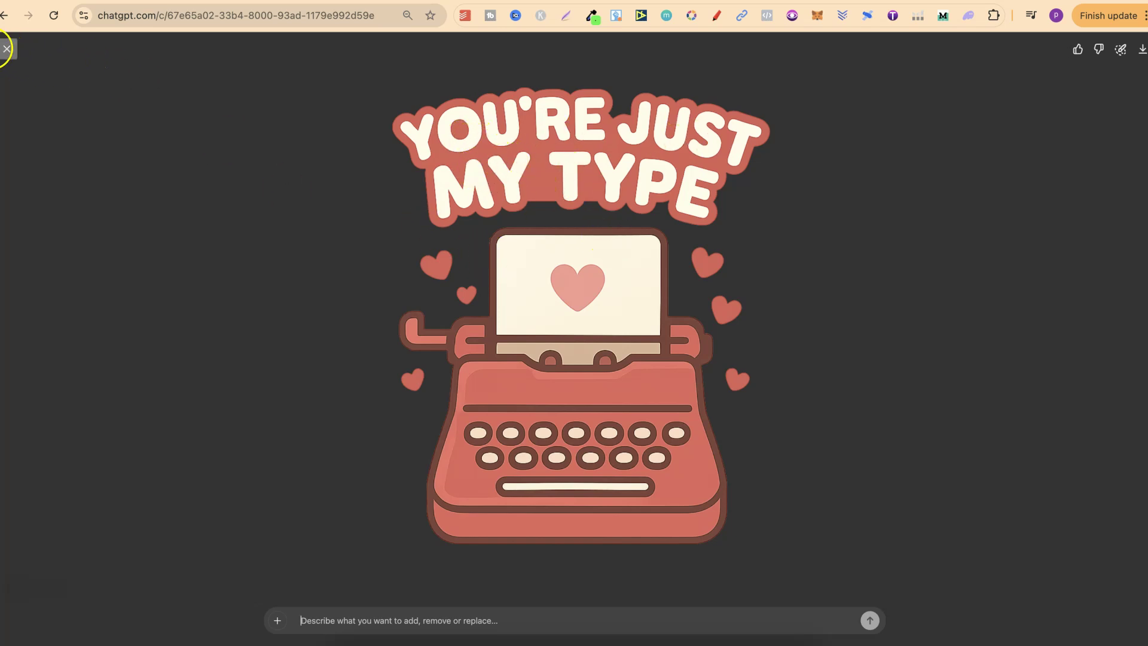
{"action": "left_click", "coordinate": [7, 48]}
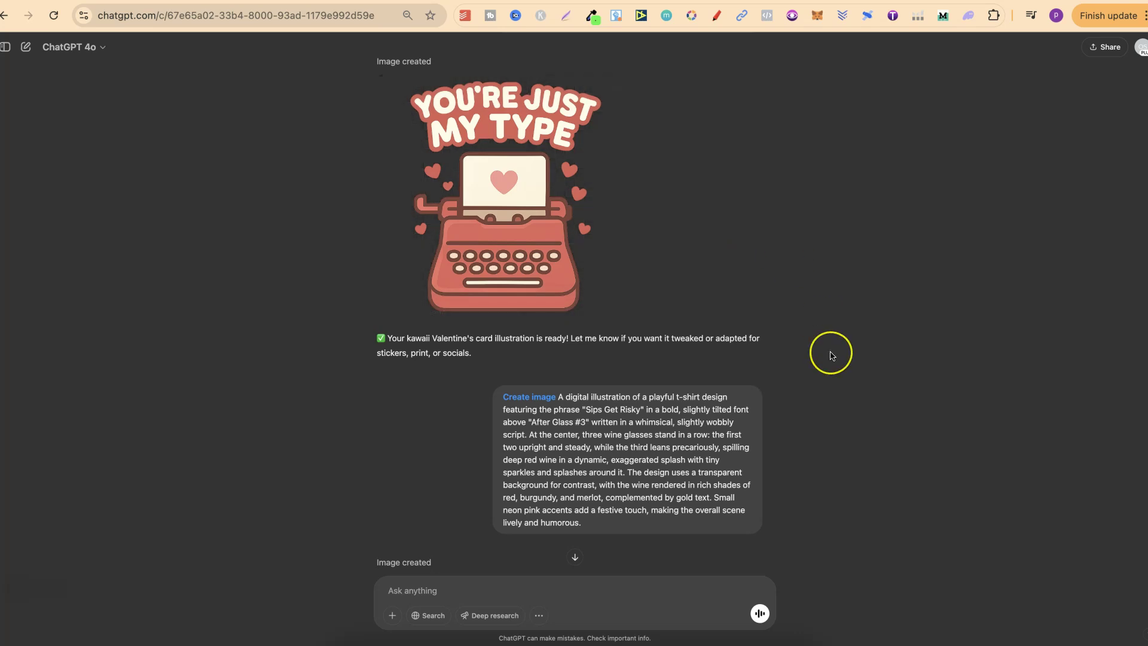
{"action": "scroll", "coordinate": [833, 356], "scroll_direction": "down", "scroll_amount": 8}
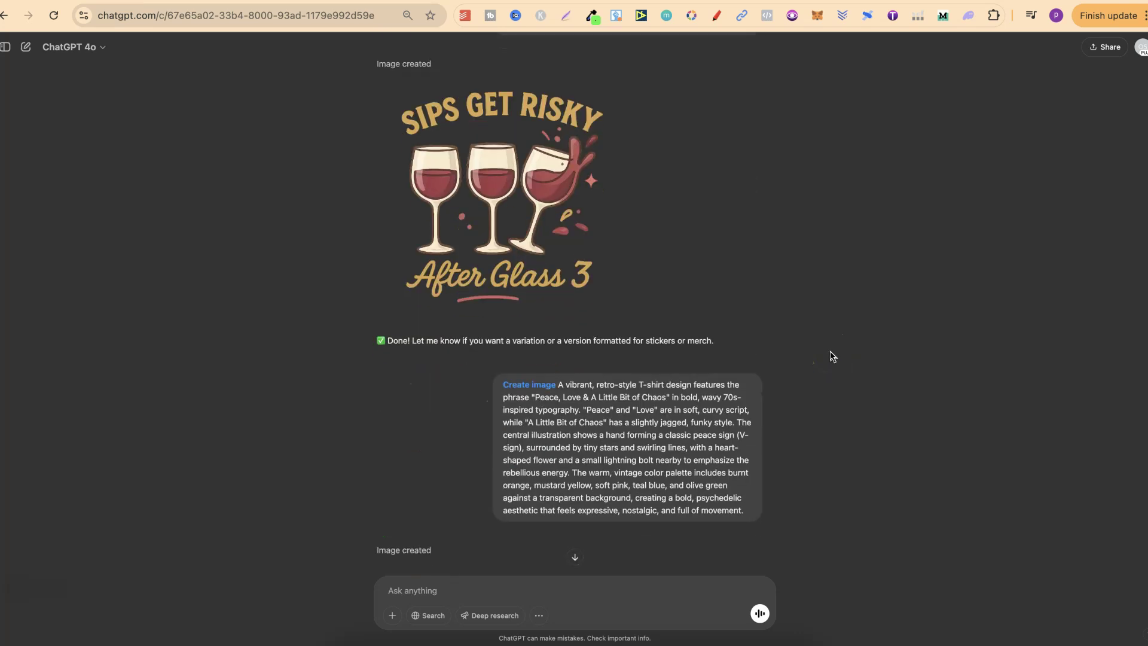
{"action": "mouse_move", "coordinate": [436, 126]}
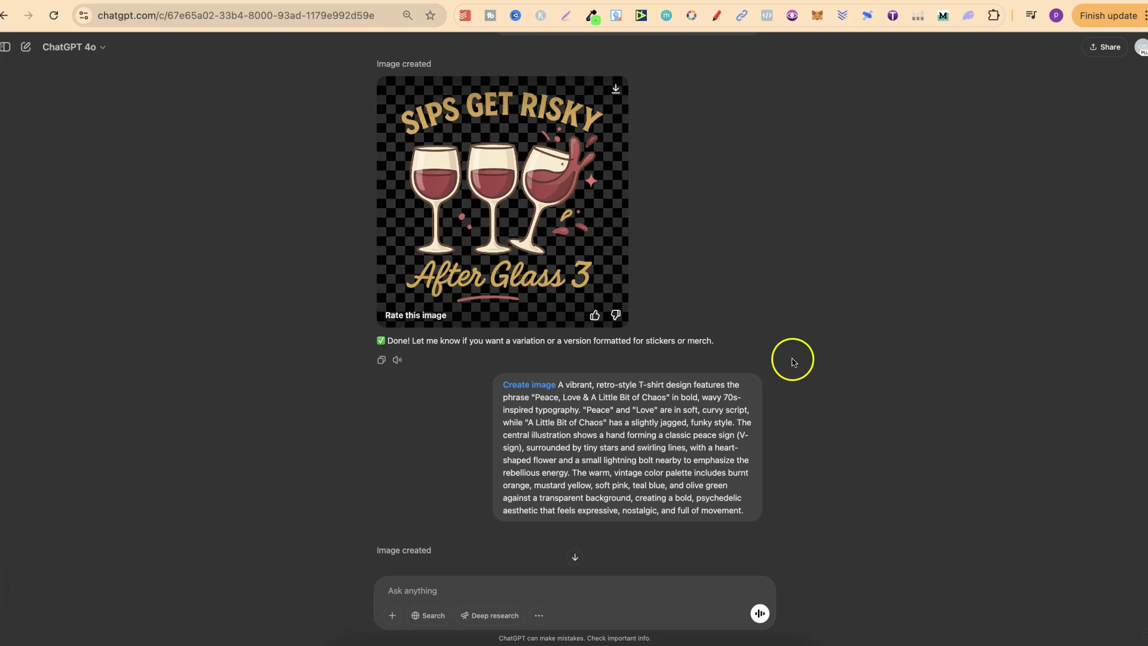
{"action": "scroll", "coordinate": [848, 420], "scroll_direction": "down", "scroll_amount": 2}
{"action": "scroll", "coordinate": [849, 419], "scroll_direction": "down", "scroll_amount": 6}
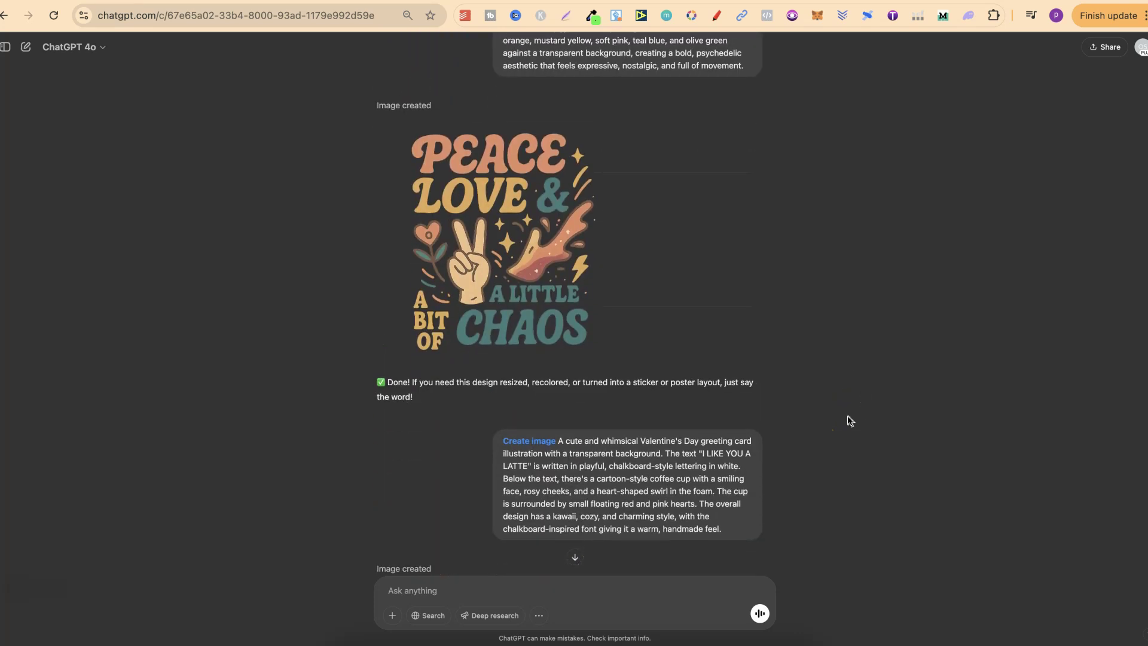
{"action": "scroll", "coordinate": [849, 420], "scroll_direction": "down", "scroll_amount": 7}
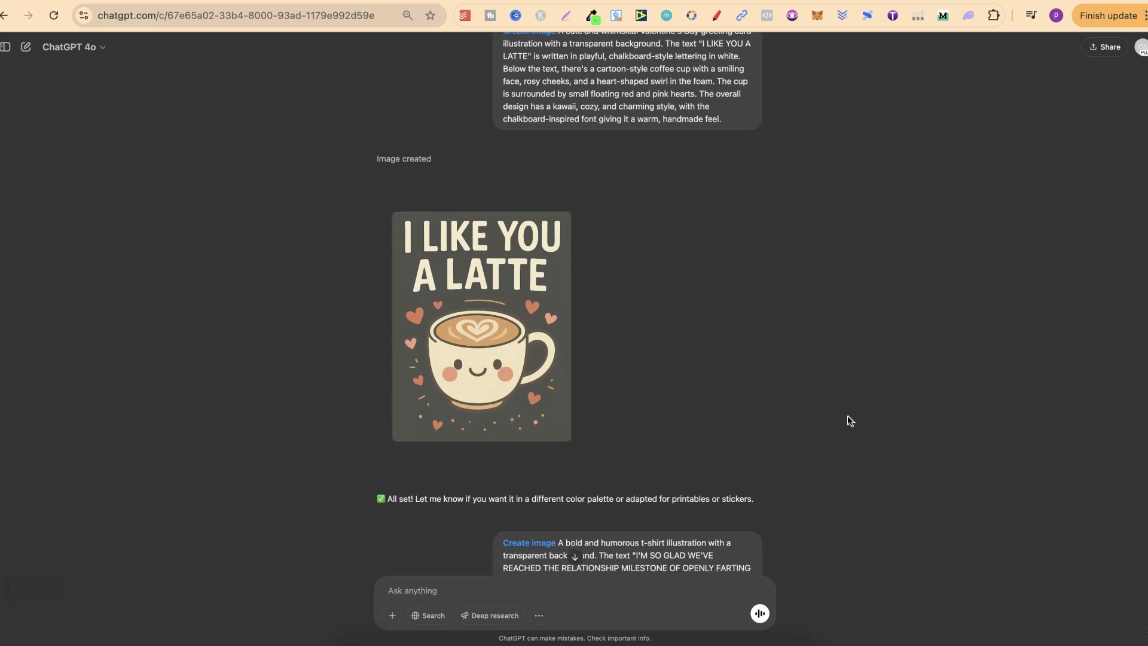
{"action": "scroll", "coordinate": [848, 420], "scroll_direction": "down", "scroll_amount": 2}
{"action": "scroll", "coordinate": [750, 359], "scroll_direction": "down", "scroll_amount": 3}
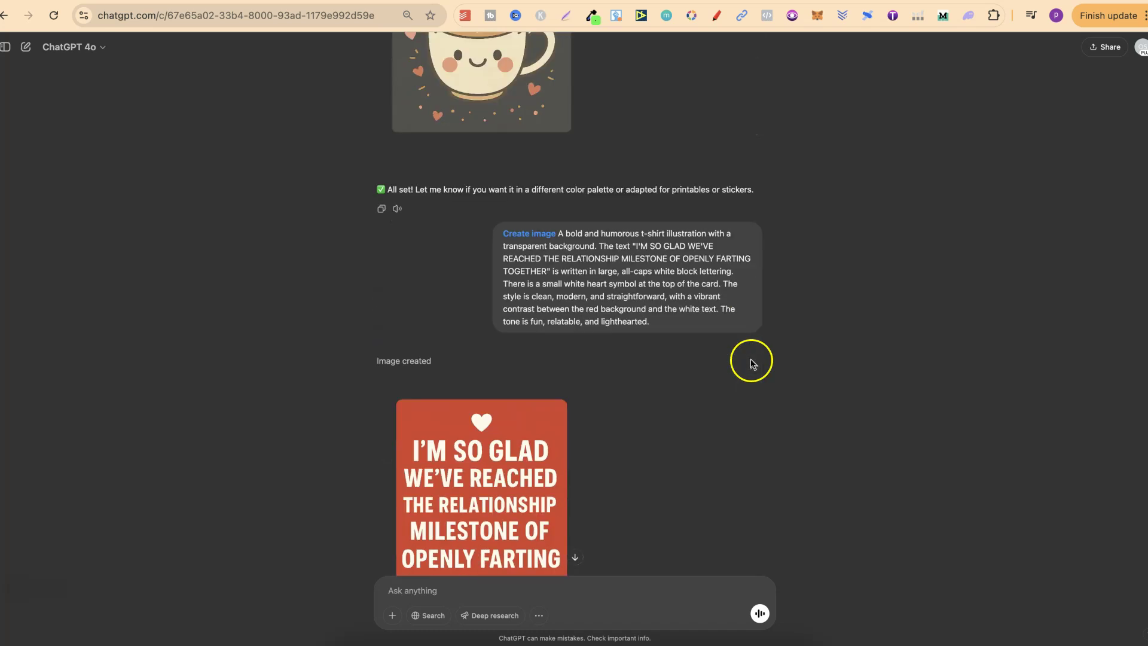
{"action": "scroll", "coordinate": [750, 359], "scroll_direction": "down", "scroll_amount": 2}
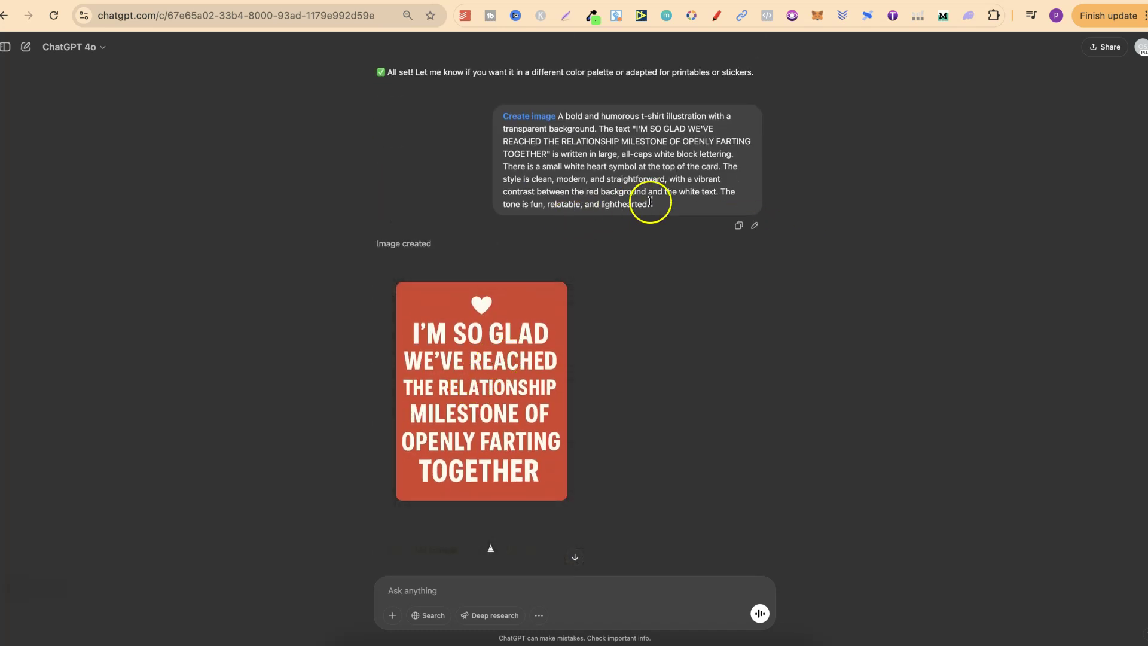
{"action": "left_click_drag", "start_coordinate": [651, 205], "coordinate": [567, 111]}
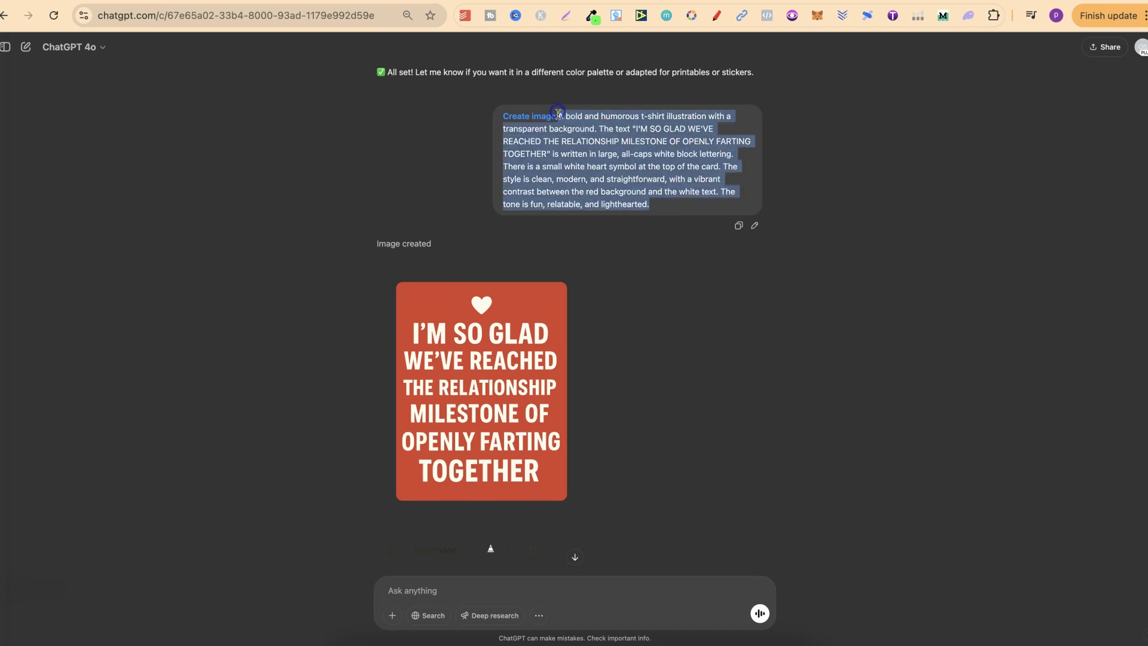
{"action": "left_click", "coordinate": [680, 165]}
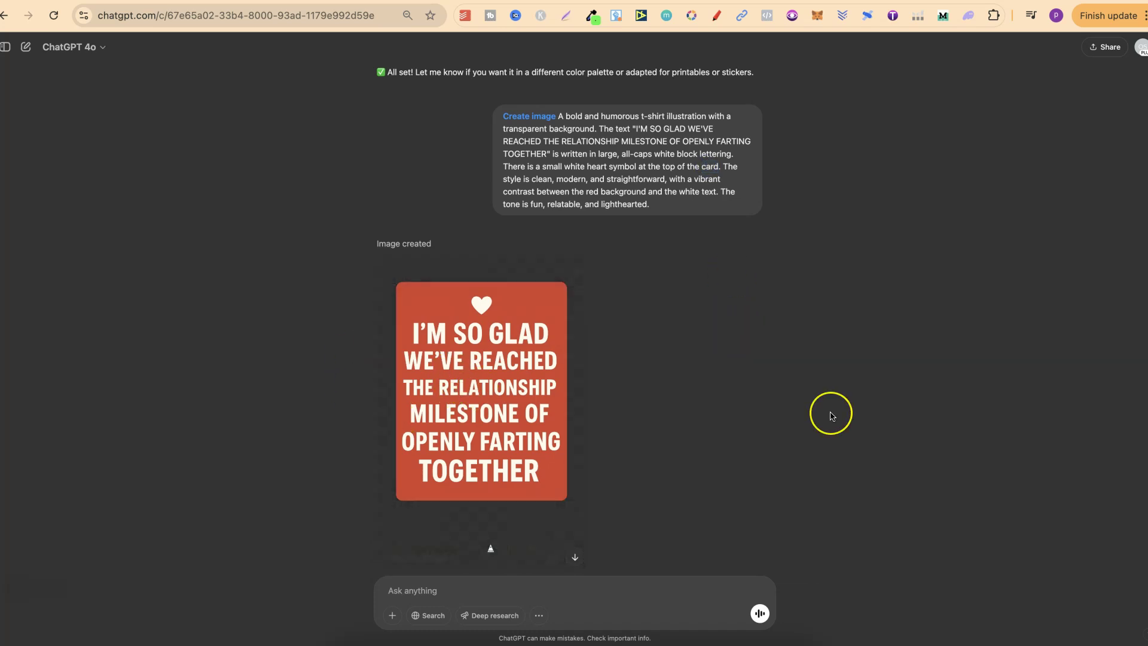
Scroll down and view the Explore Exhale Exist design full size.
{"action": "scroll", "coordinate": [831, 416], "scroll_direction": "down", "scroll_amount": 10}
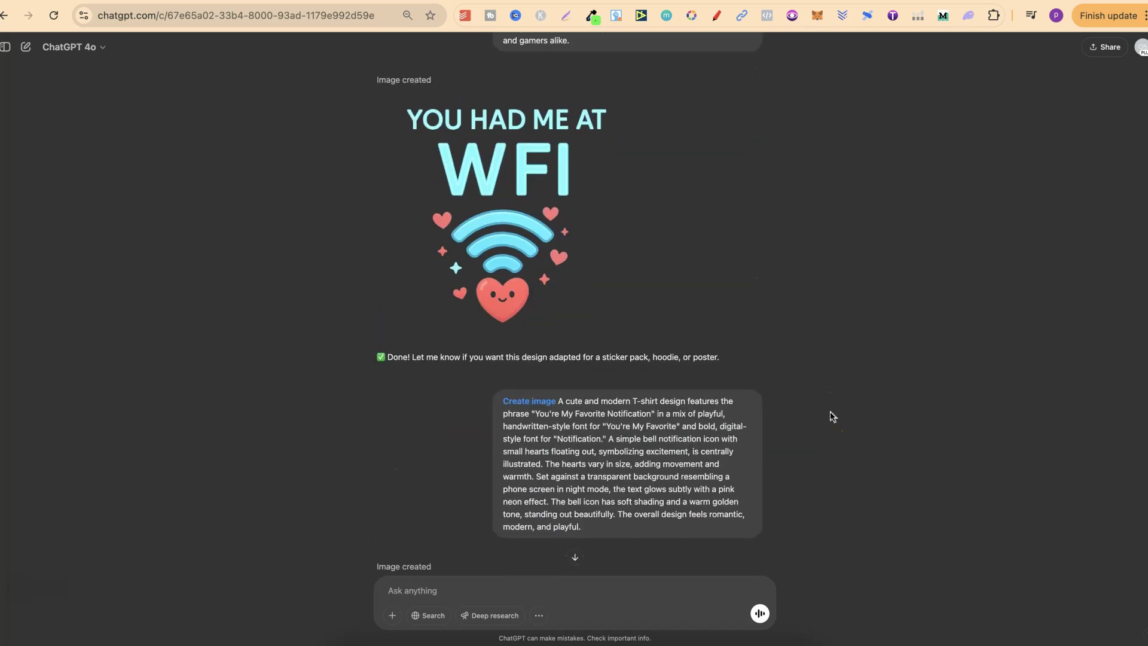
{"action": "scroll", "coordinate": [831, 416], "scroll_direction": "down", "scroll_amount": 6}
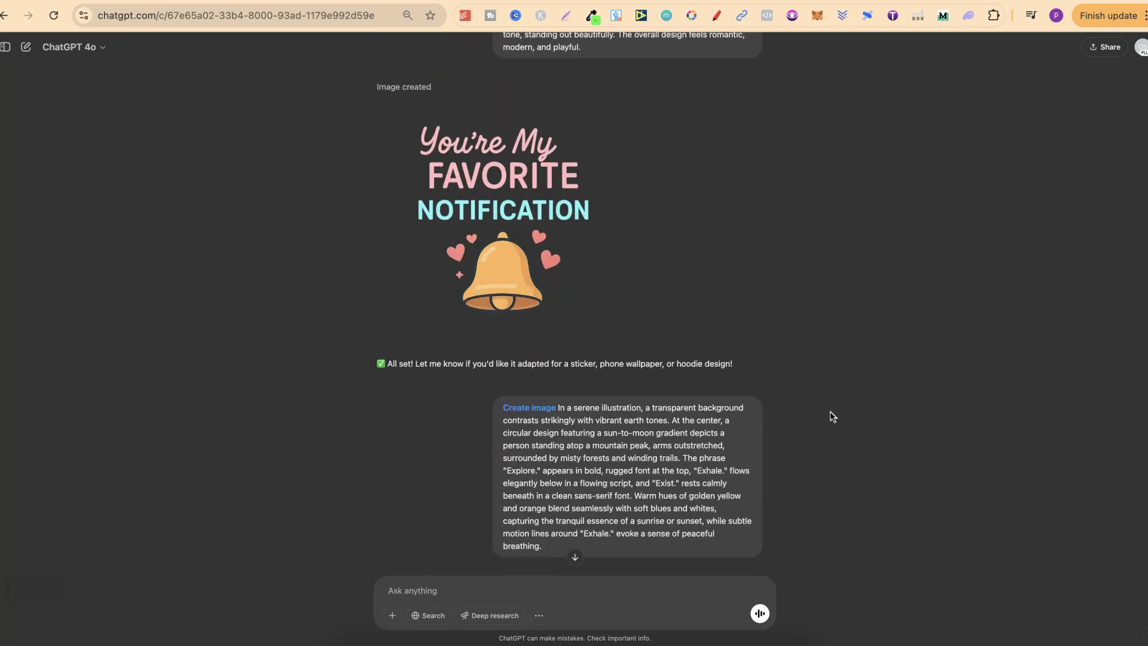
{"action": "scroll", "coordinate": [831, 415], "scroll_direction": "up", "scroll_amount": 4}
{"action": "scroll", "coordinate": [831, 416], "scroll_direction": "up", "scroll_amount": 3}
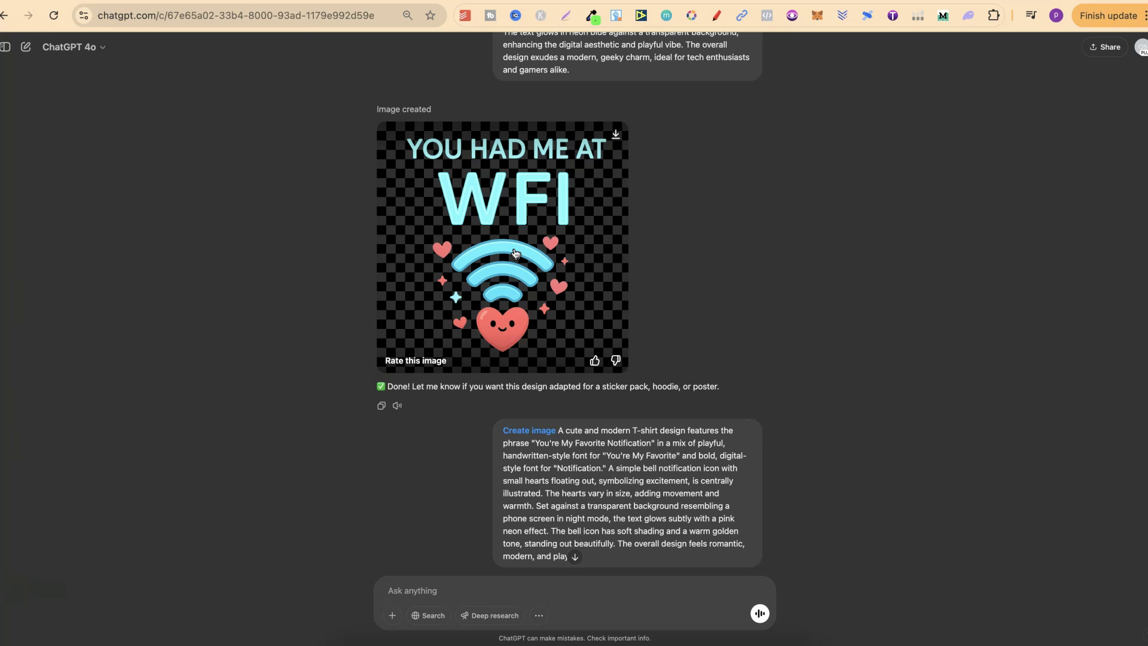
{"action": "scroll", "coordinate": [876, 357], "scroll_direction": "down", "scroll_amount": 10}
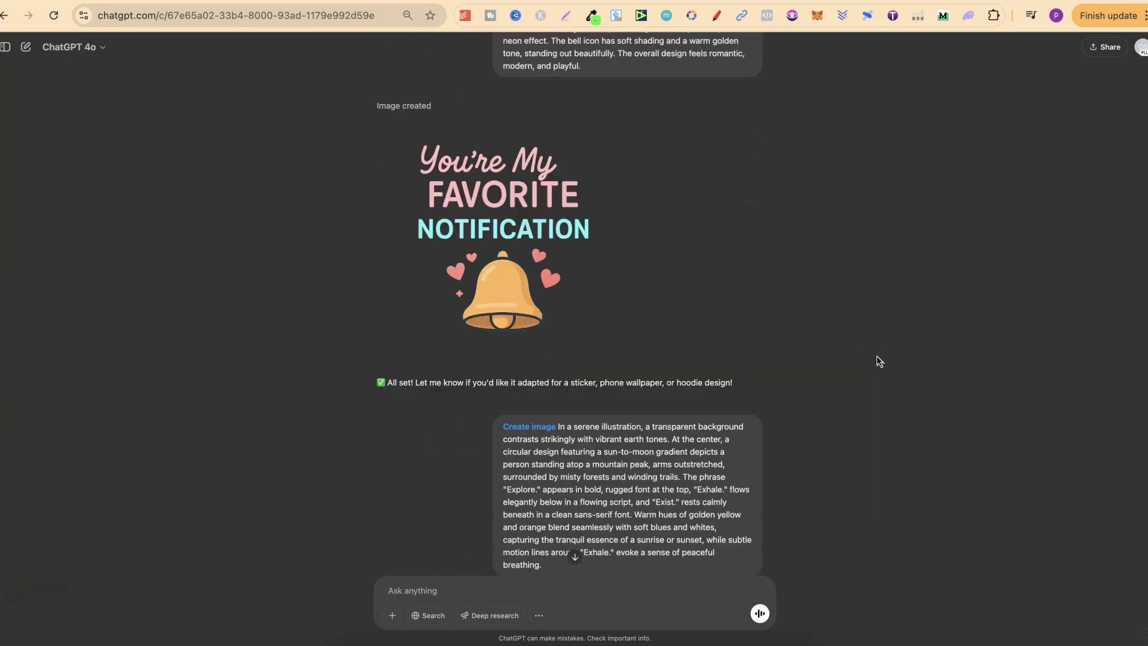
{"action": "scroll", "coordinate": [878, 361], "scroll_direction": "down", "scroll_amount": 4}
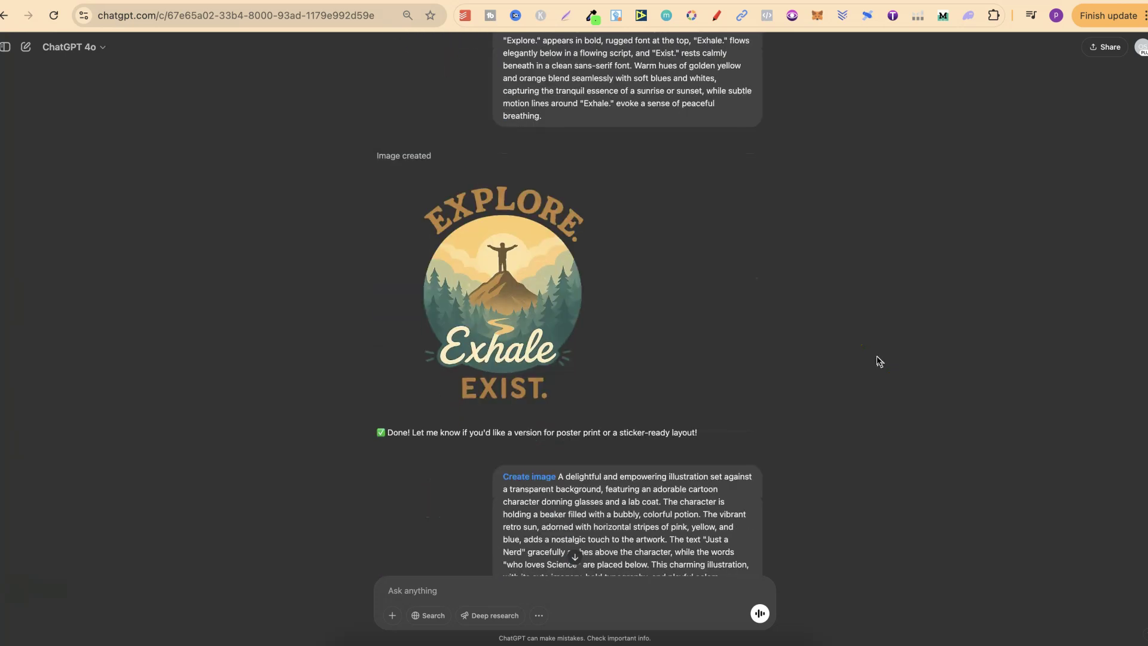
{"action": "left_click", "coordinate": [534, 314]}
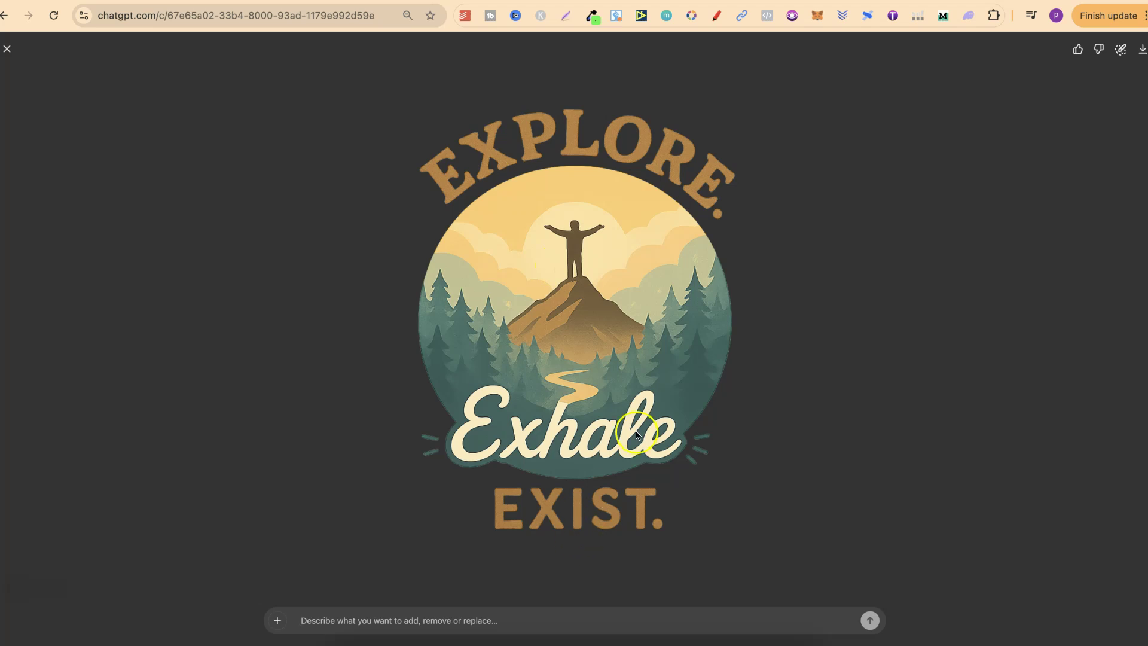
{"action": "left_click", "coordinate": [7, 49]}
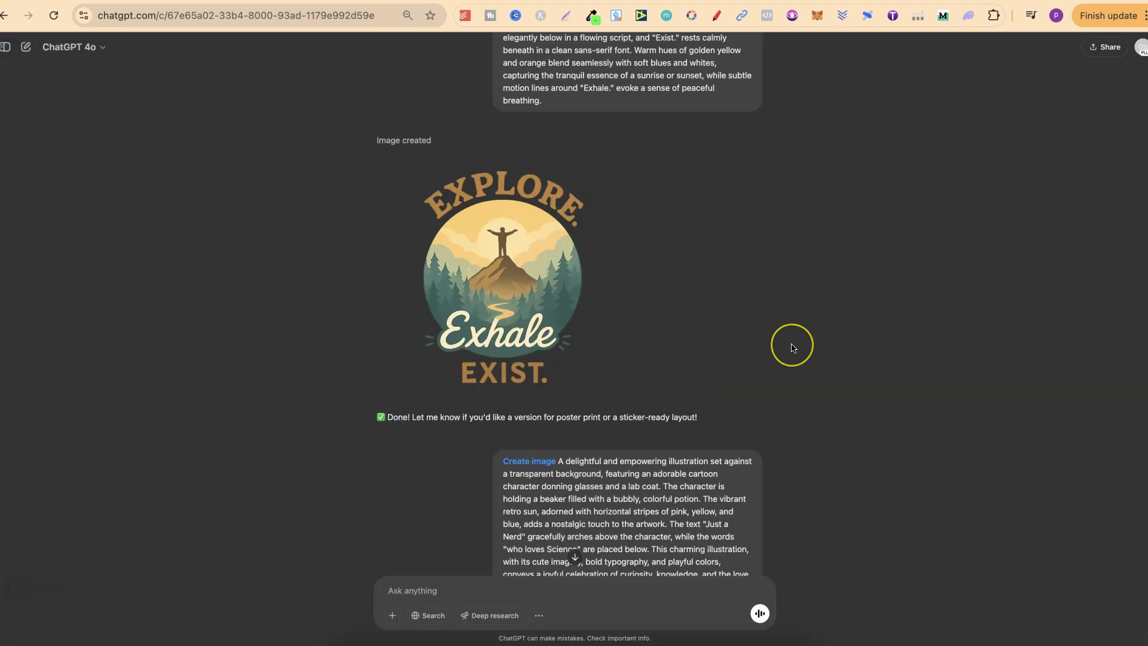
Scroll further and open the kawaii rainbow-shell snail image full screen.
{"action": "scroll", "coordinate": [790, 343], "scroll_direction": "down", "scroll_amount": 7}
{"action": "scroll", "coordinate": [790, 345], "scroll_direction": "down", "scroll_amount": 4}
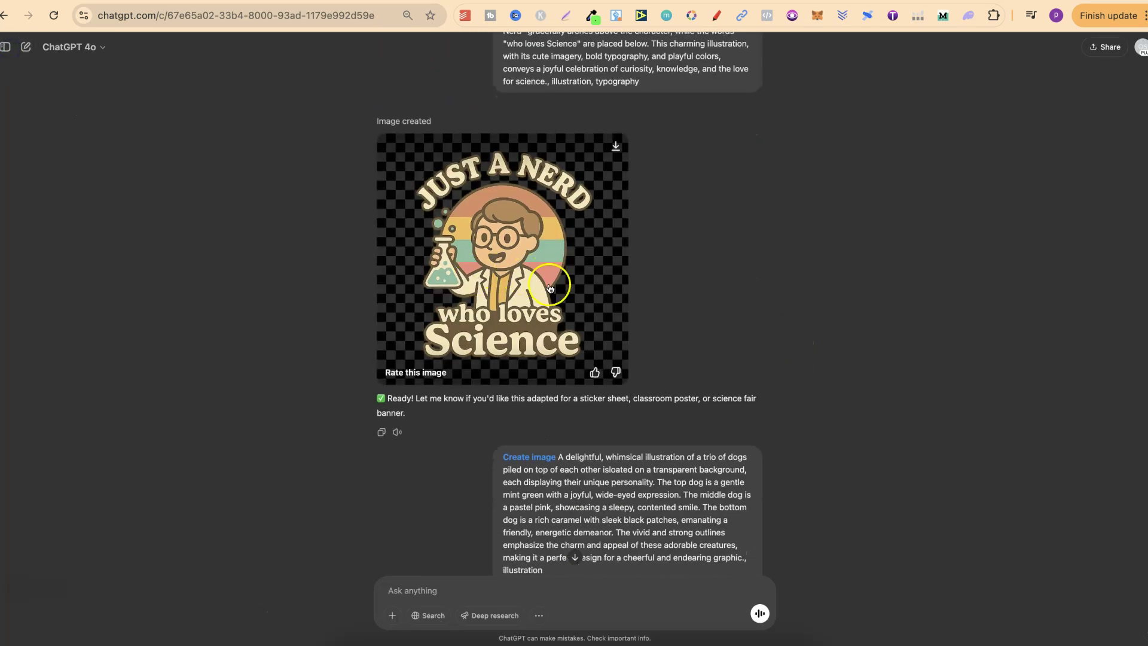
{"action": "scroll", "coordinate": [773, 340], "scroll_direction": "down", "scroll_amount": 7}
{"action": "scroll", "coordinate": [772, 344], "scroll_direction": "up", "scroll_amount": 2}
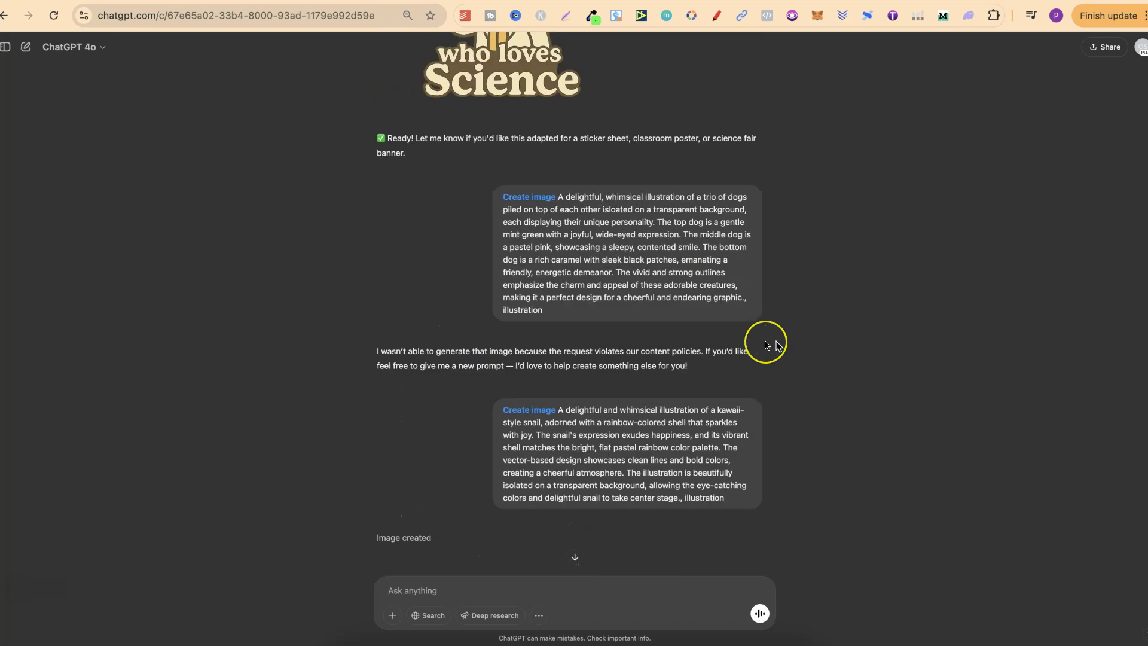
{"action": "scroll", "coordinate": [772, 344], "scroll_direction": "down", "scroll_amount": 5}
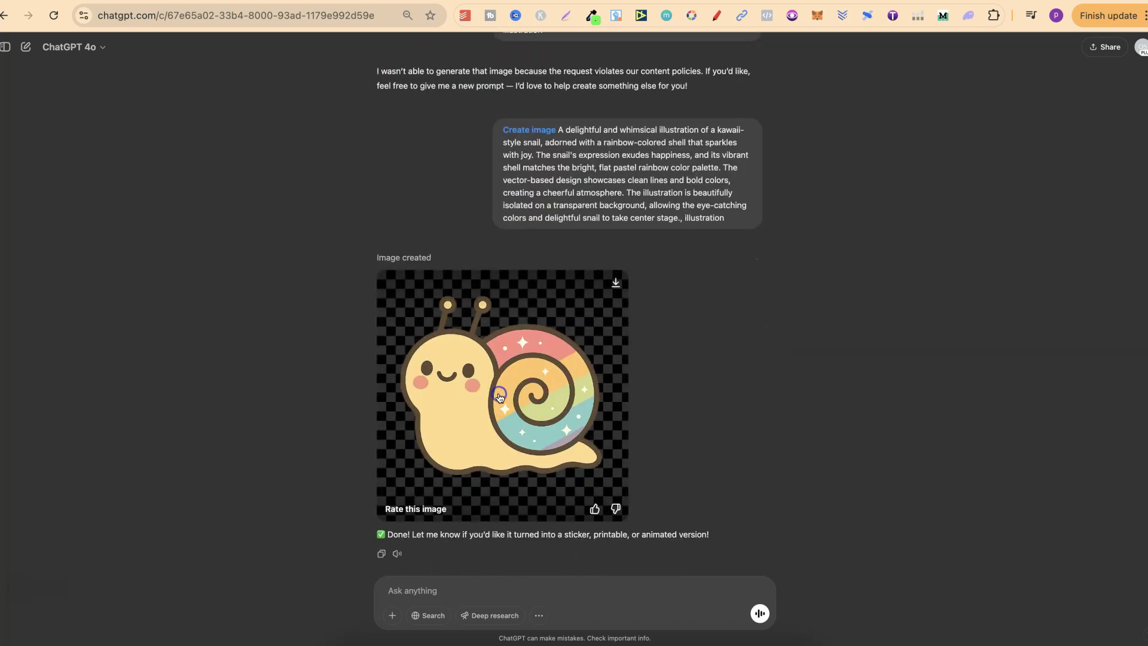
{"action": "left_click", "coordinate": [500, 397]}
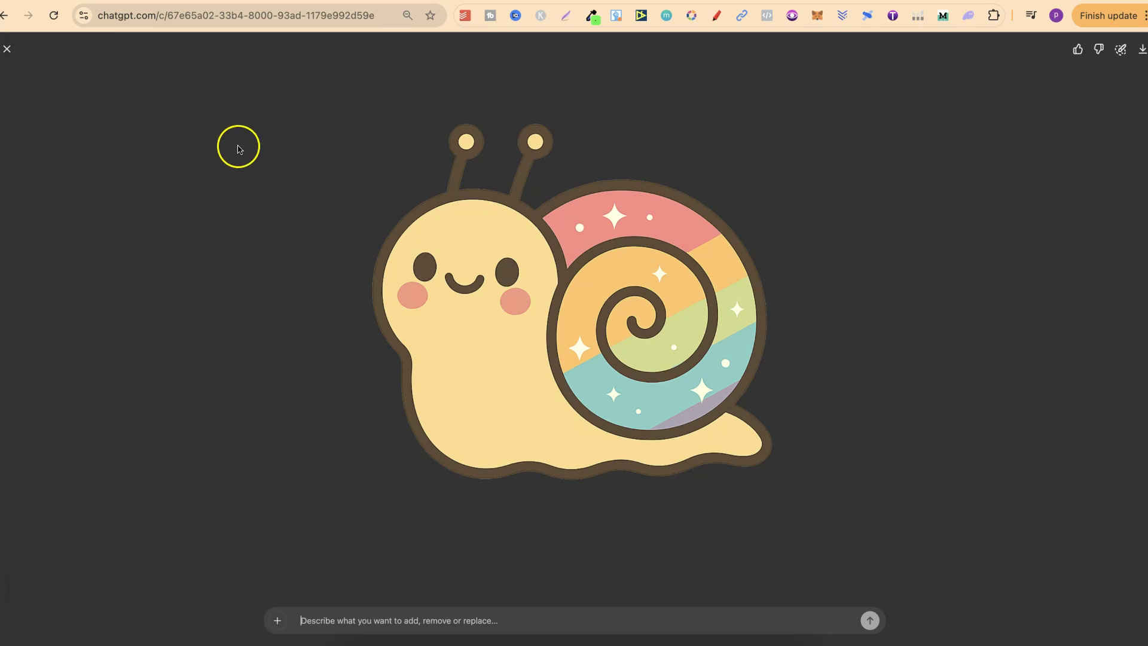
Close the snail viewer, set the composer to Create image, and switch to the Ideogram gallery.
{"action": "left_click", "coordinate": [7, 49]}
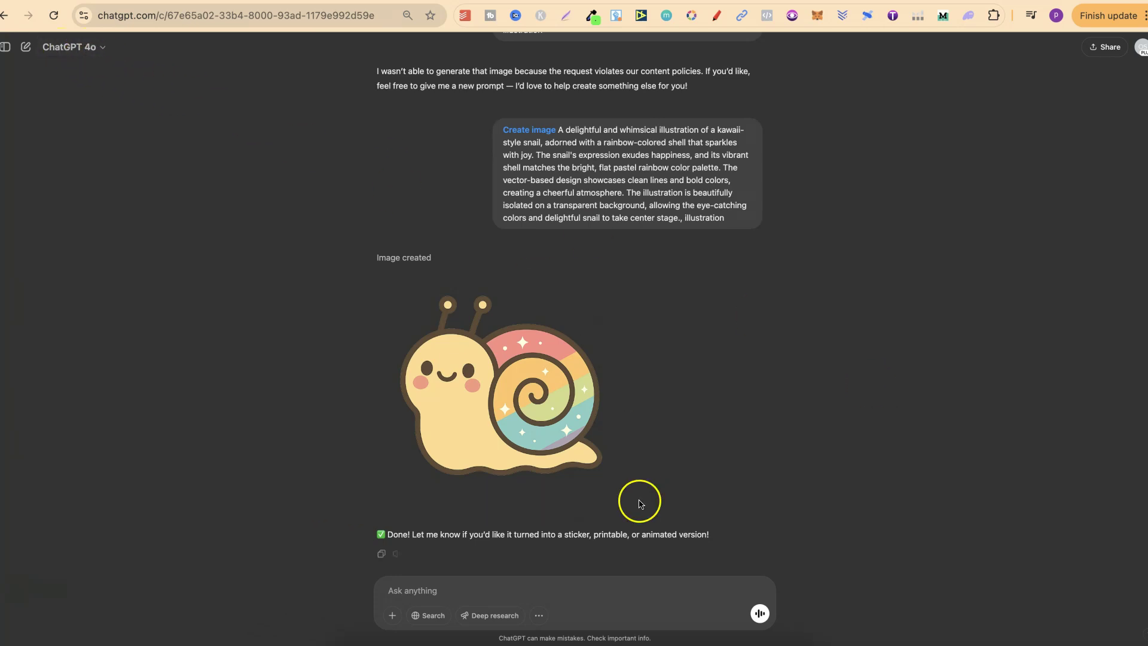
{"action": "left_click", "coordinate": [540, 616]}
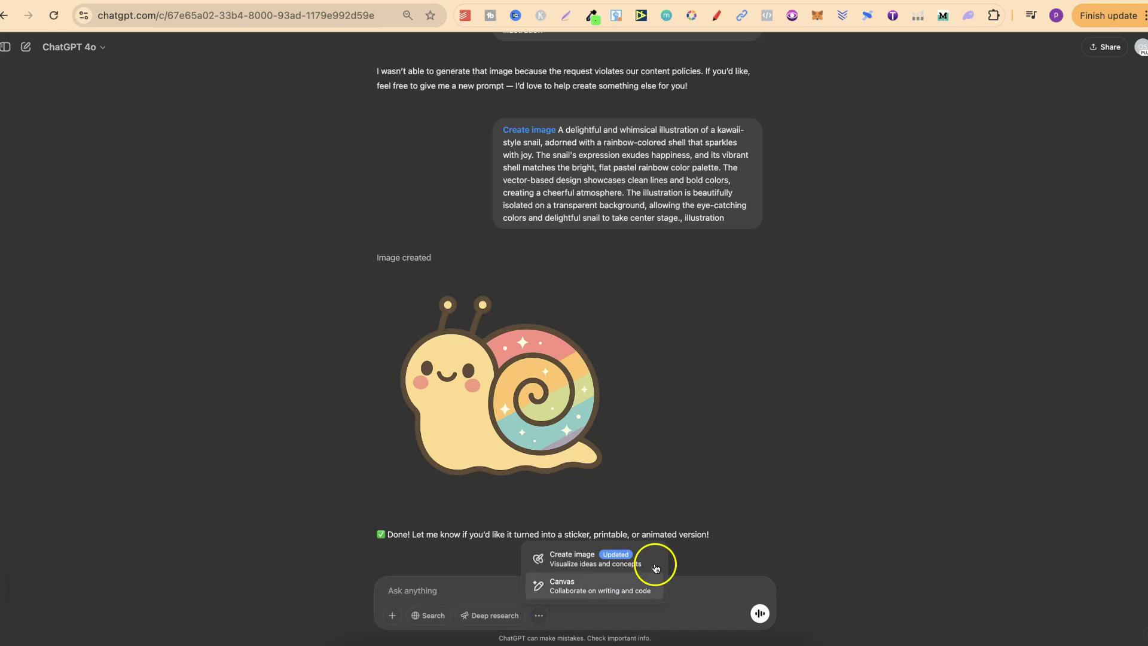
{"action": "left_click", "coordinate": [598, 565]}
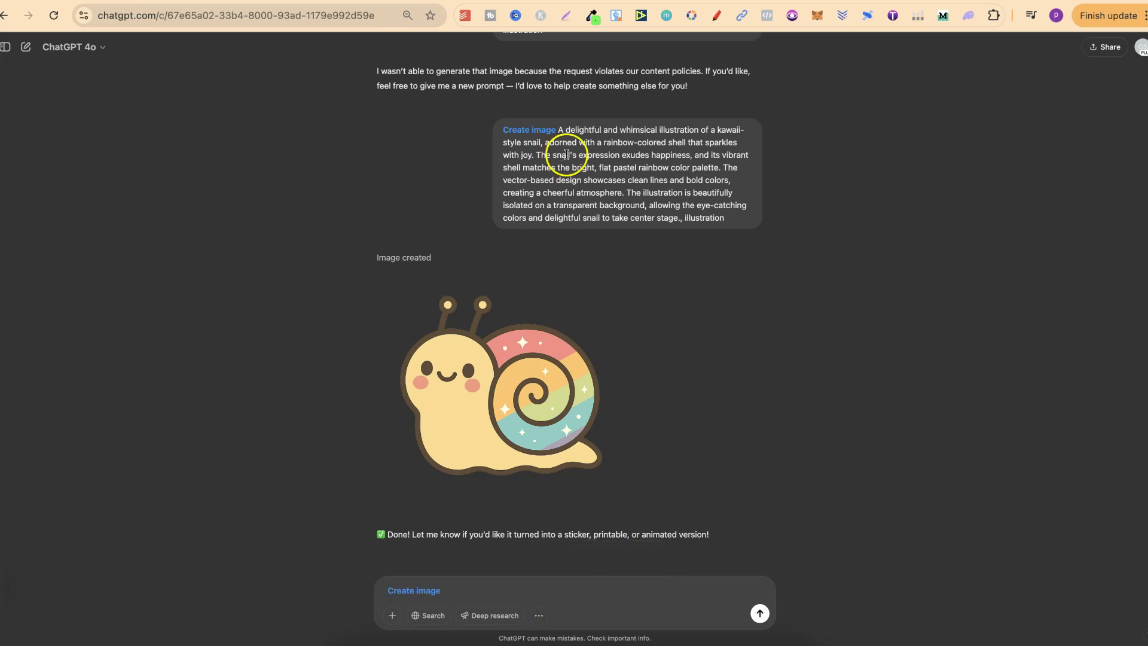
{"action": "left_click", "coordinate": [610, 1]}
{"action": "scroll", "coordinate": [849, 311], "scroll_direction": "up", "scroll_amount": 5}
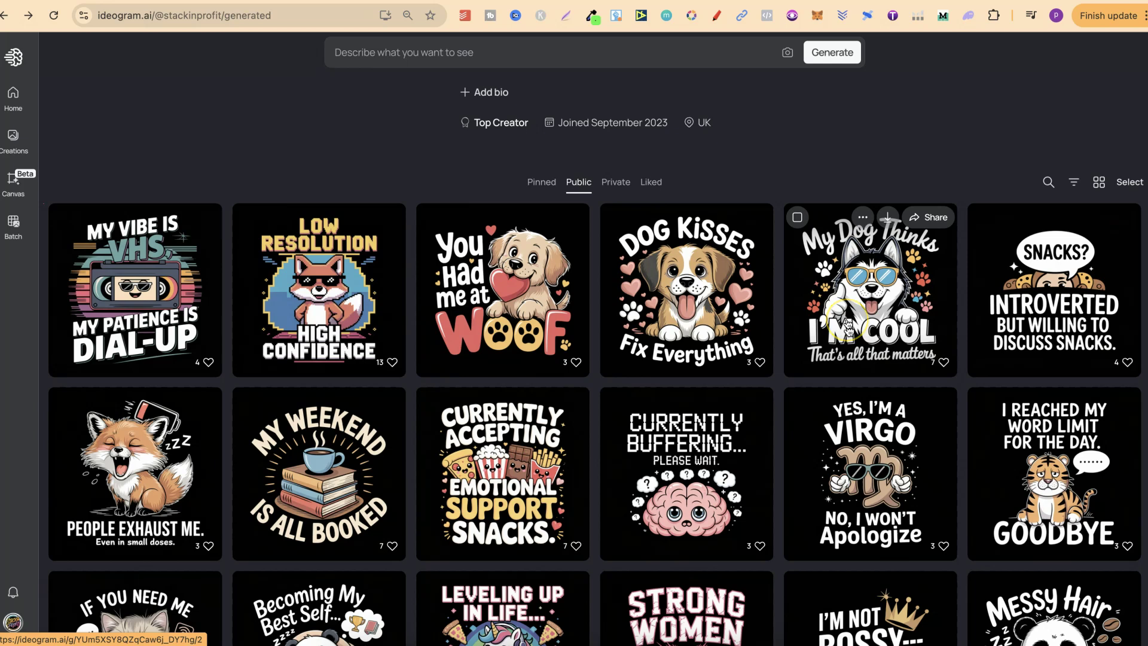
Scroll through the Ideogram quote T-shirt gallery, then switch to the Gumroad prompts page.
{"action": "scroll", "coordinate": [848, 325], "scroll_direction": "down", "scroll_amount": 7}
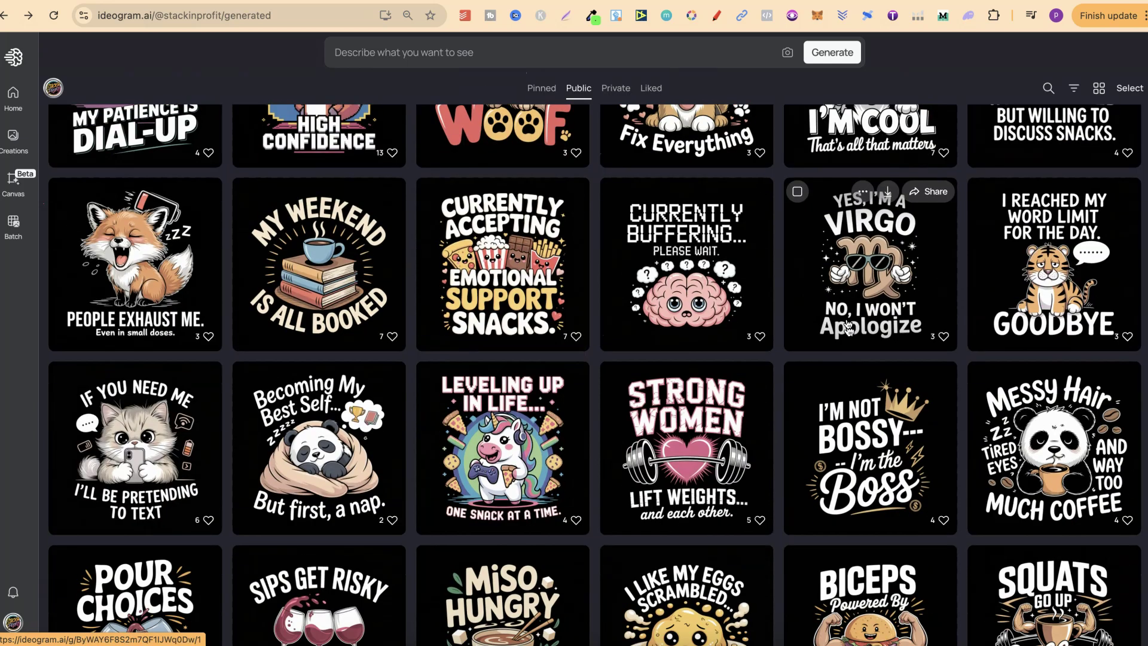
{"action": "scroll", "coordinate": [847, 326], "scroll_direction": "down", "scroll_amount": 3}
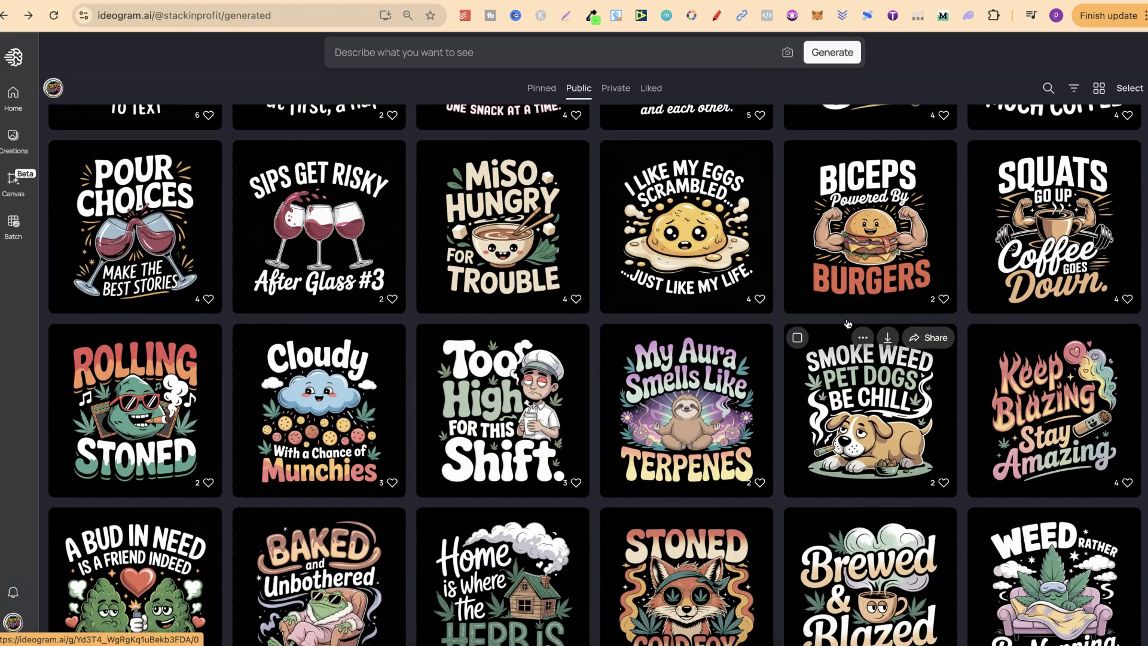
{"action": "left_click", "coordinate": [778, 2]}
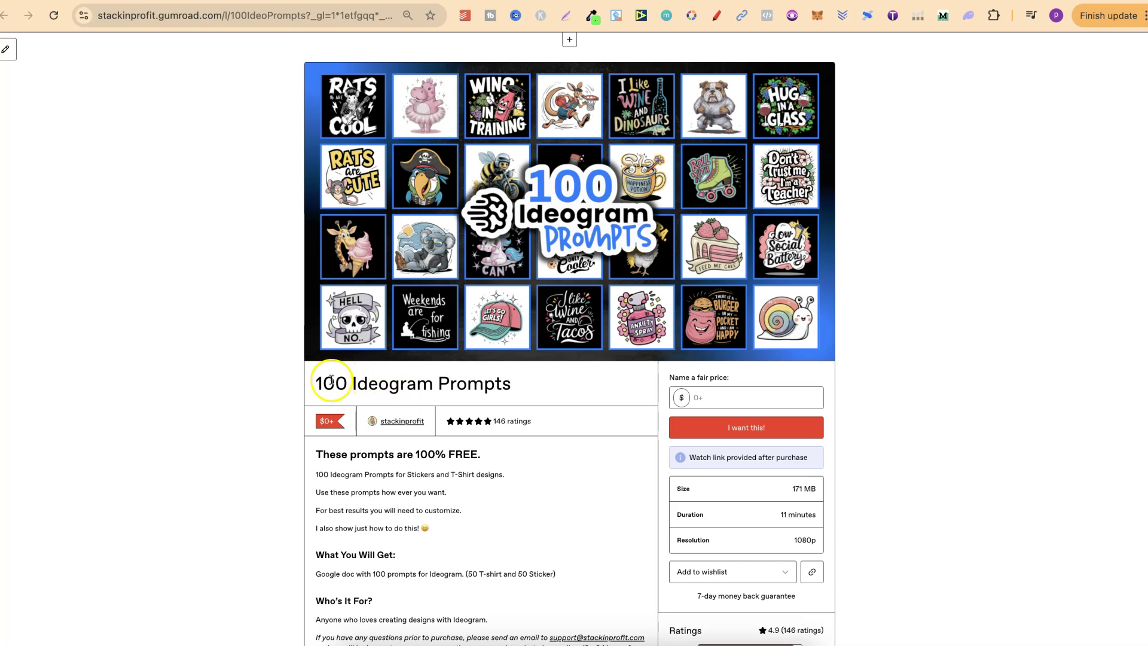
Highlight the free '100 Ideogram Prompts' and 'Quote Graphic T-Shirt Prompts' titles, then return to ChatGPT.
{"action": "left_click_drag", "start_coordinate": [315, 382], "coordinate": [526, 380]}
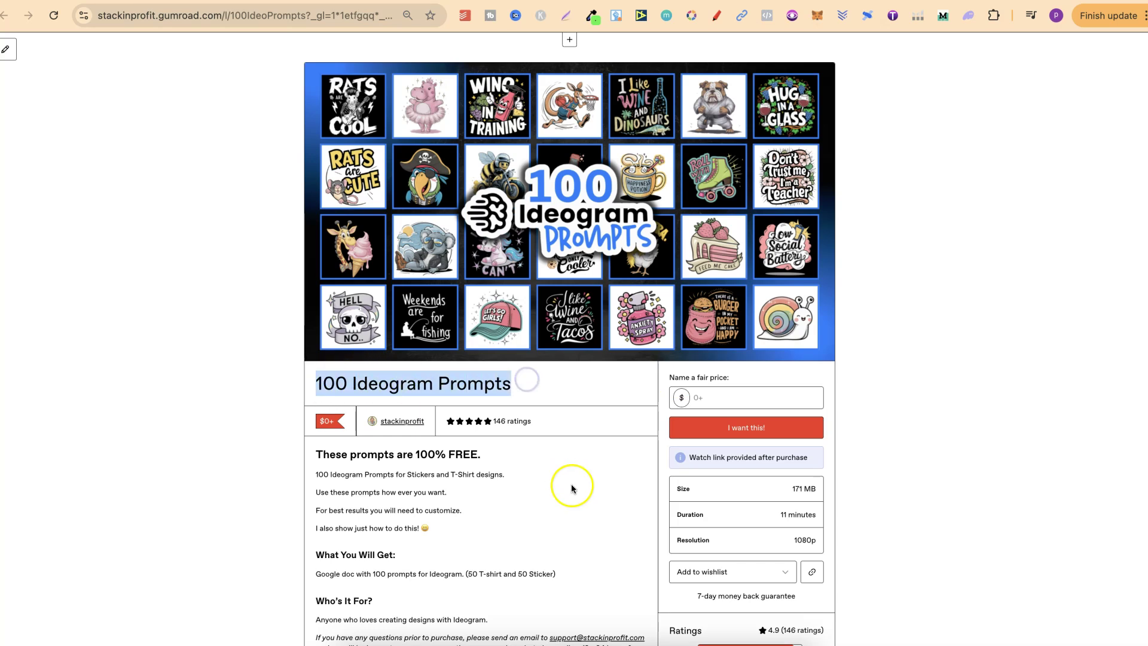
{"action": "left_click", "coordinate": [414, 472]}
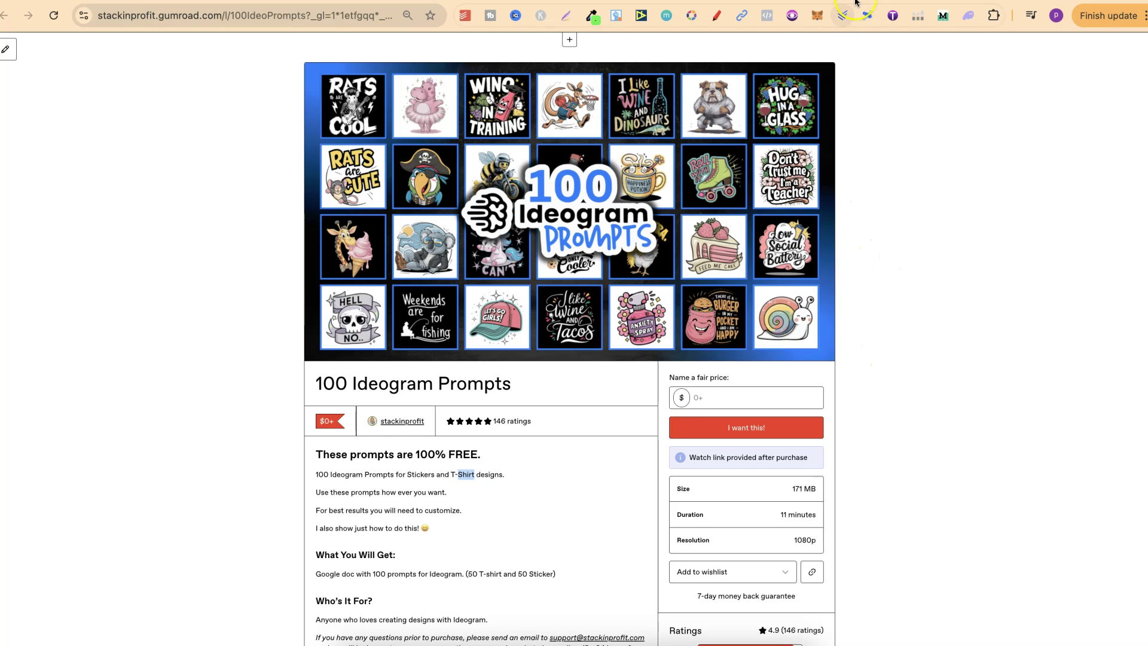
{"action": "key", "text": "ctrl+Tab"}
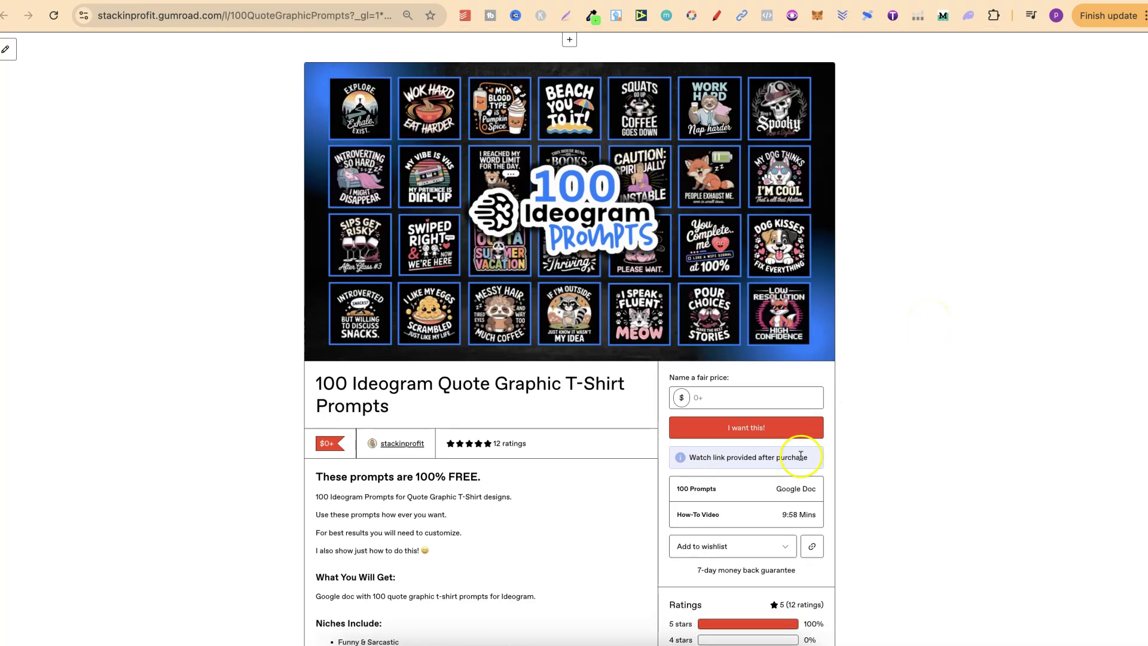
{"action": "left_click_drag", "start_coordinate": [440, 384], "coordinate": [589, 403]}
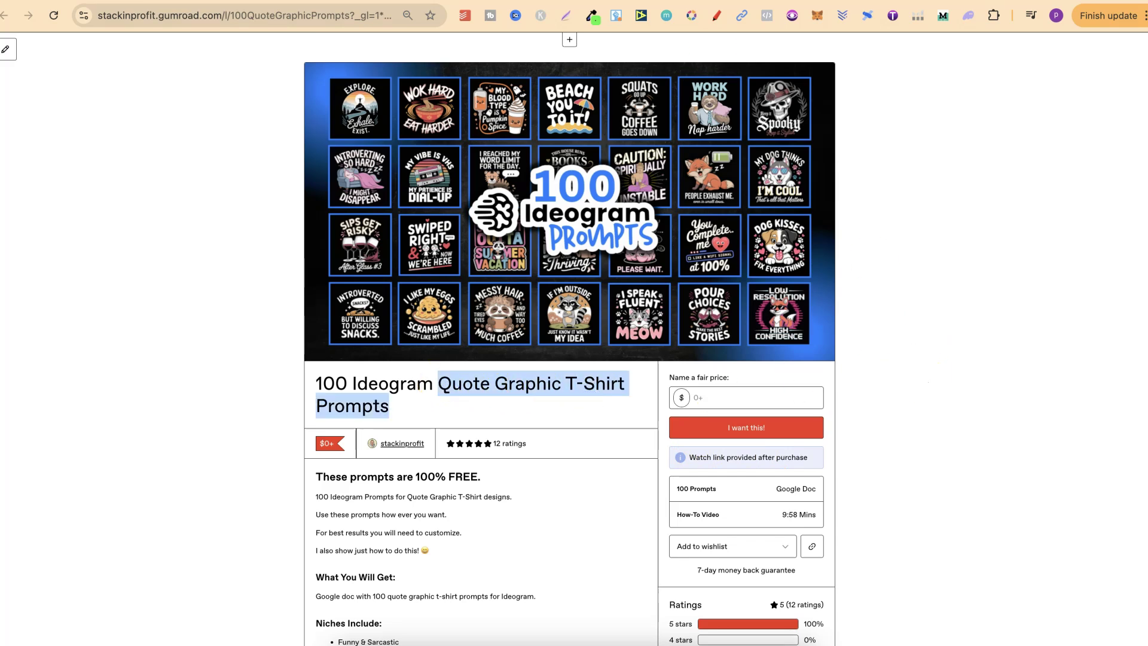
{"action": "left_click", "coordinate": [487, 0]}
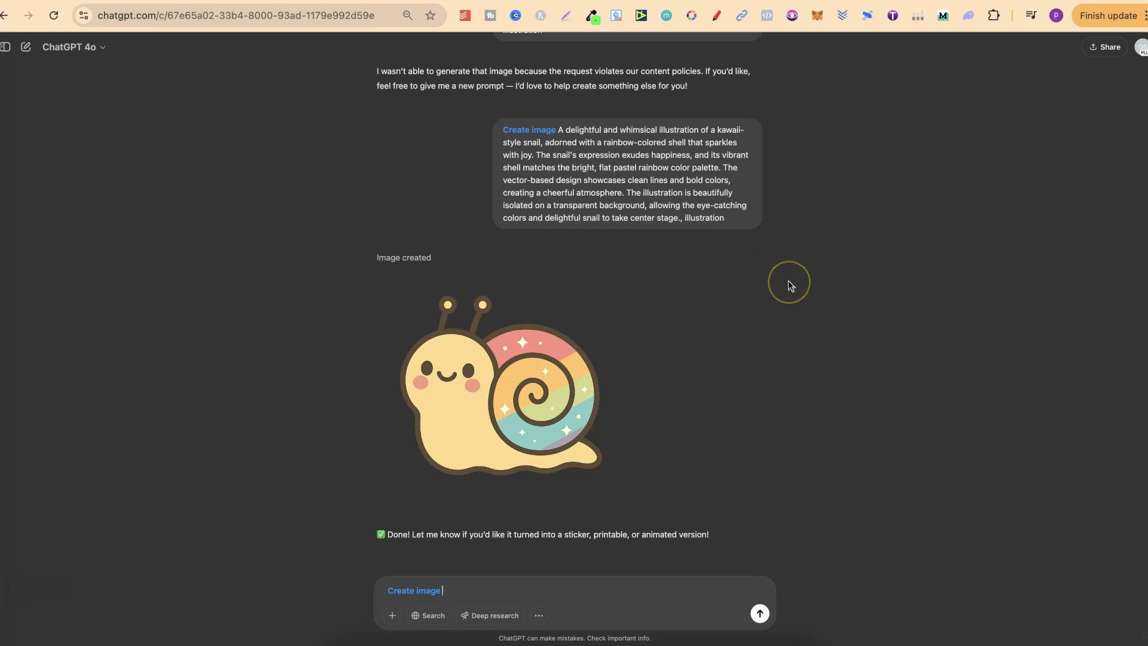
Return to Ideogram and scroll down to the pastel Valentine pun designs like 'You Crack Me Up'.
{"action": "left_click", "coordinate": [419, 0]}
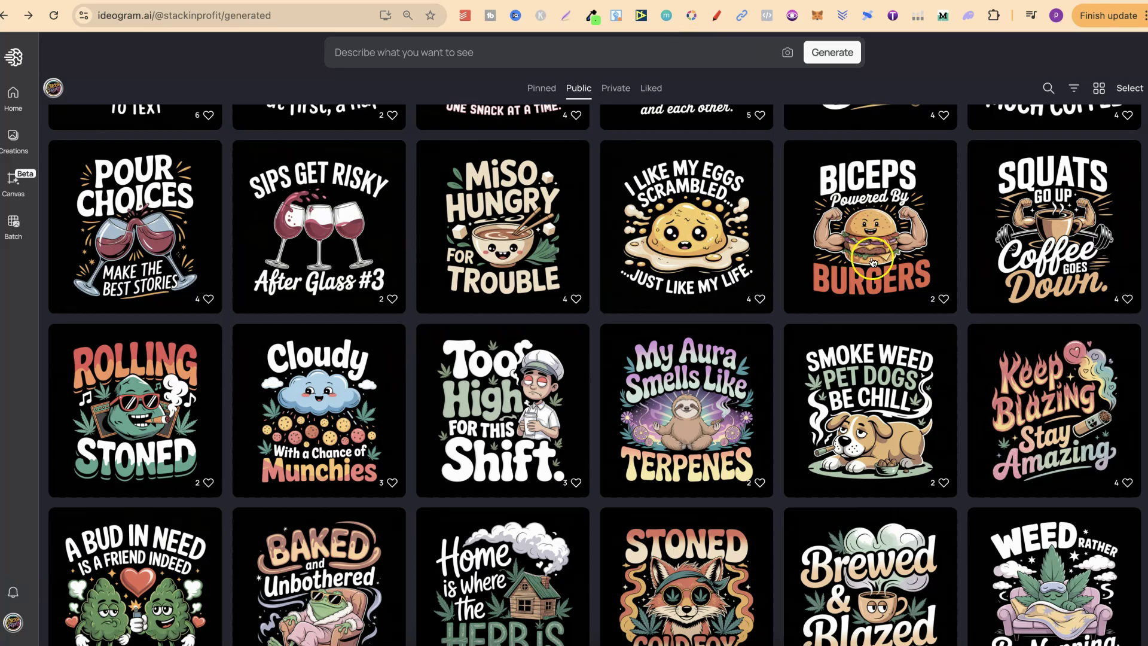
{"action": "scroll", "coordinate": [923, 346], "scroll_direction": "down", "scroll_amount": 1}
{"action": "scroll", "coordinate": [933, 366], "scroll_direction": "down", "scroll_amount": 3}
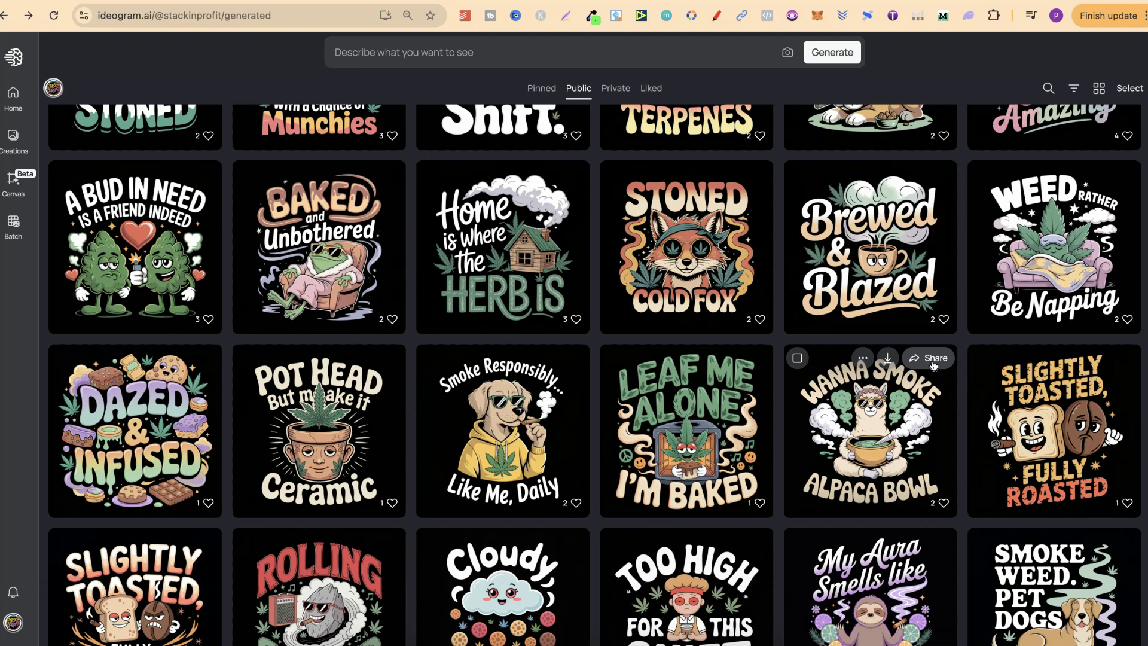
{"action": "scroll", "coordinate": [932, 366], "scroll_direction": "down", "scroll_amount": 7}
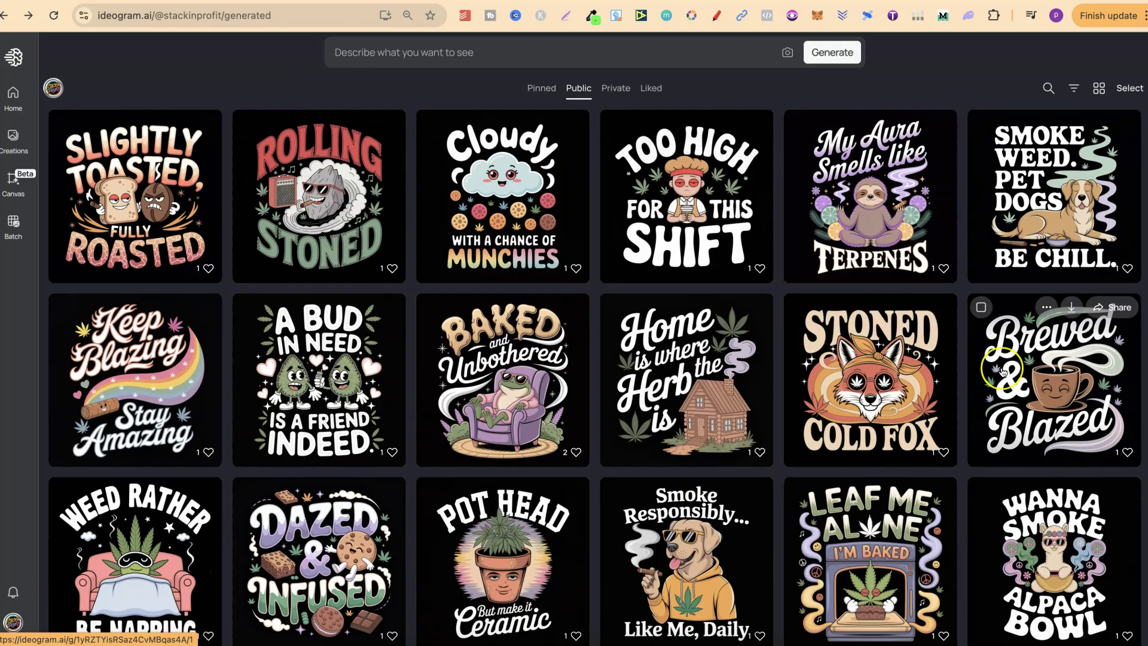
{"action": "scroll", "coordinate": [1003, 371], "scroll_direction": "down", "scroll_amount": 9}
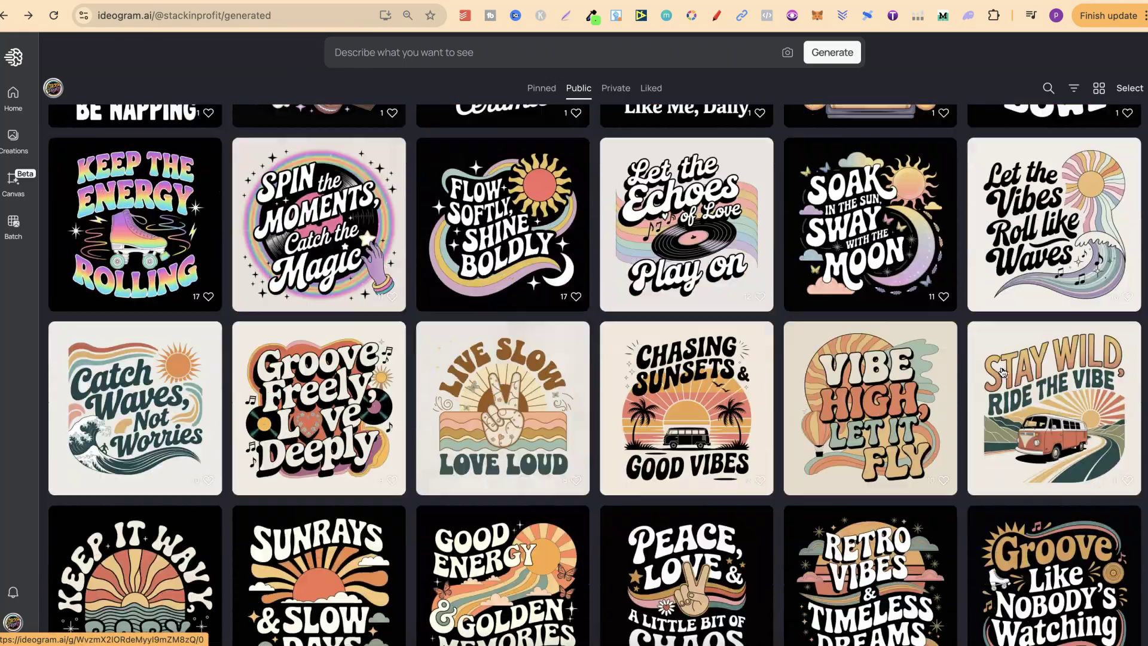
{"action": "scroll", "coordinate": [1002, 372], "scroll_direction": "down", "scroll_amount": 6}
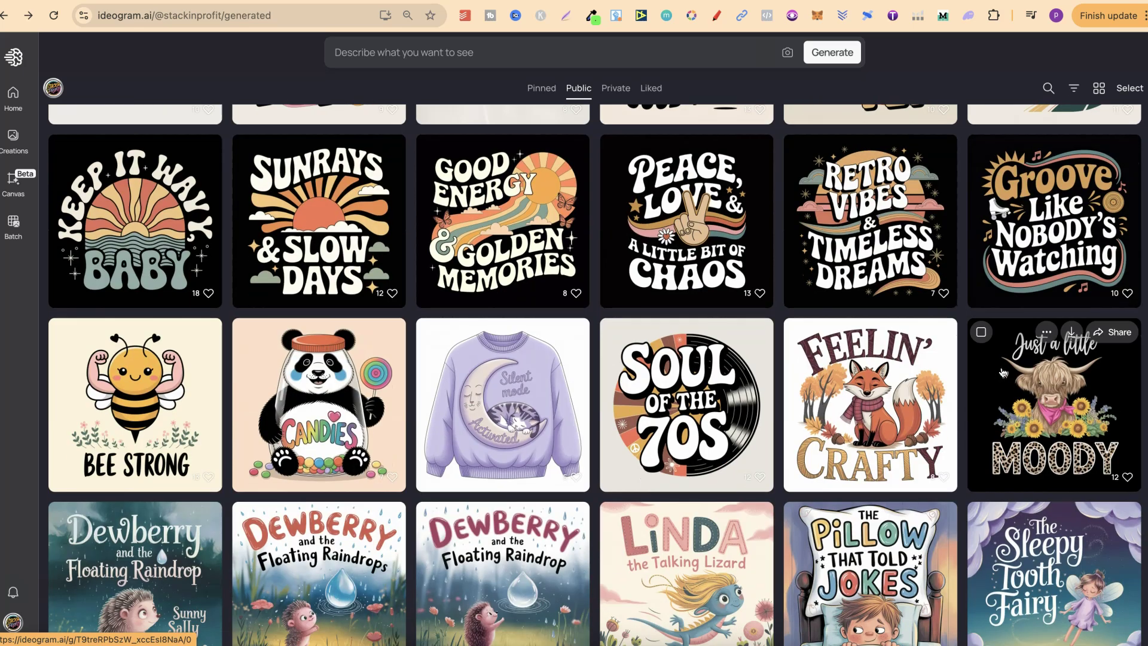
{"action": "scroll", "coordinate": [1003, 371], "scroll_direction": "up", "scroll_amount": 2}
{"action": "scroll", "coordinate": [1003, 371], "scroll_direction": "down", "scroll_amount": 10}
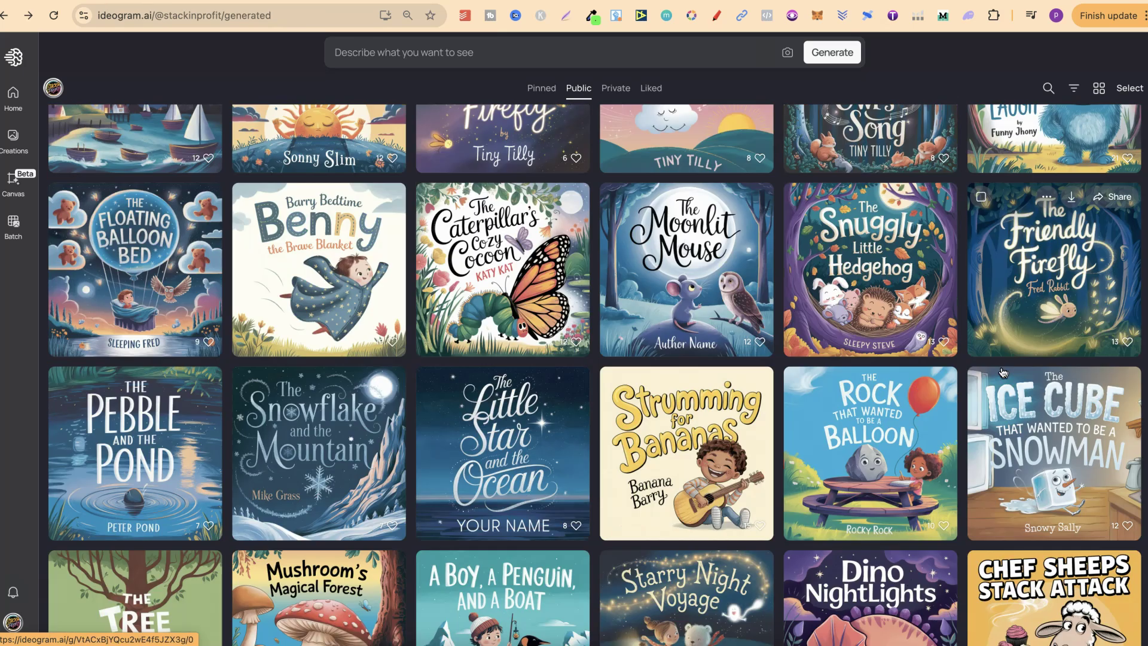
{"action": "scroll", "coordinate": [1003, 371], "scroll_direction": "down", "scroll_amount": 10}
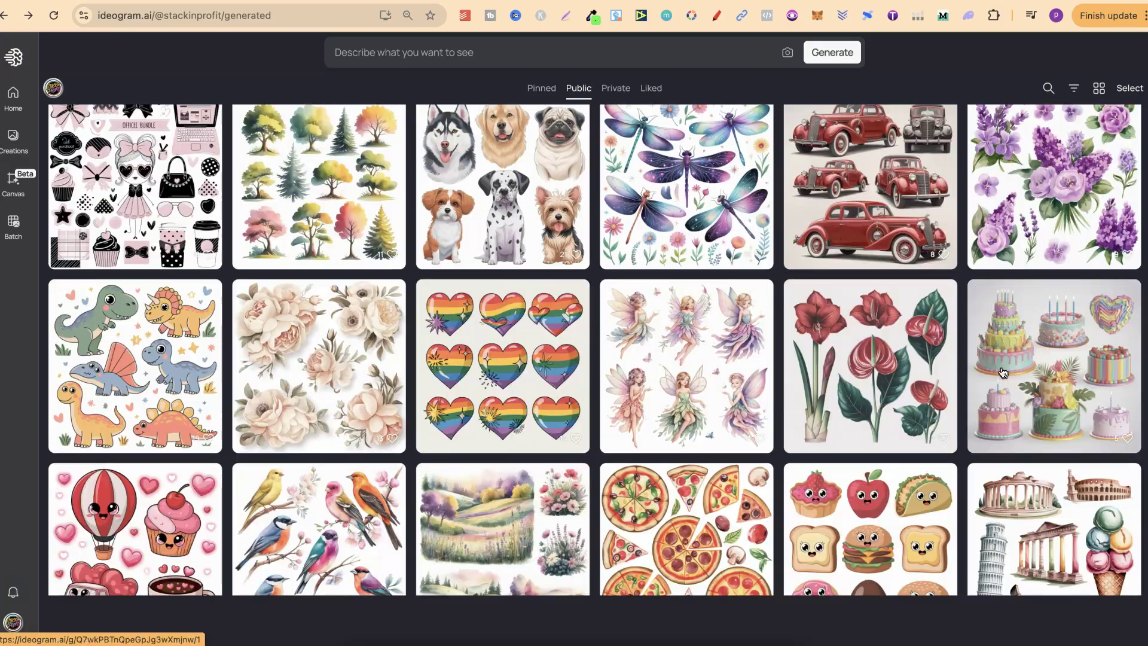
{"action": "scroll", "coordinate": [1003, 371], "scroll_direction": "down", "scroll_amount": 8}
{"action": "scroll", "coordinate": [1003, 371], "scroll_direction": "down", "scroll_amount": 14}
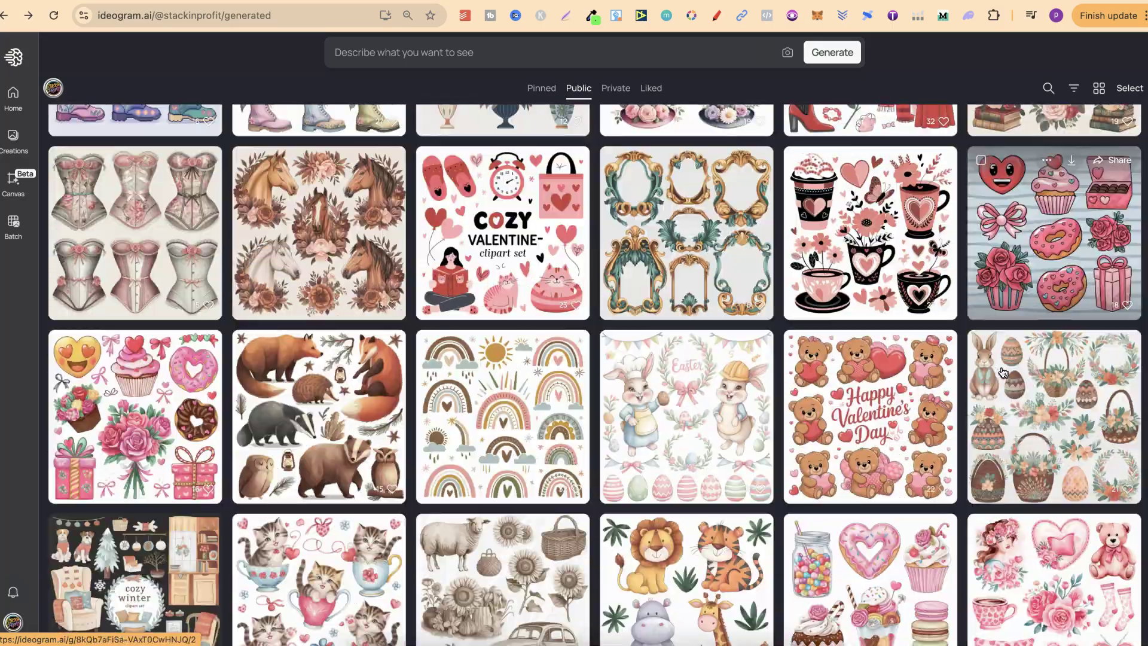
{"action": "scroll", "coordinate": [1003, 371], "scroll_direction": "down", "scroll_amount": 15}
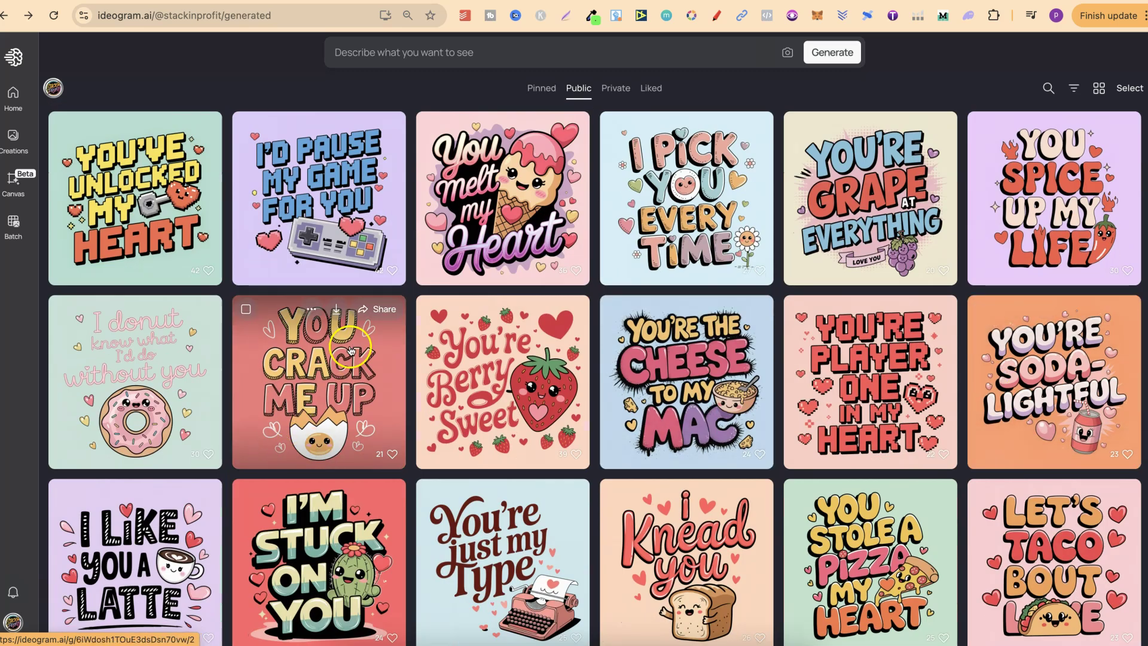
Reopen the 'You Crack Me Up' egg design's detail page in Ideogram.
{"action": "left_click", "coordinate": [285, 397]}
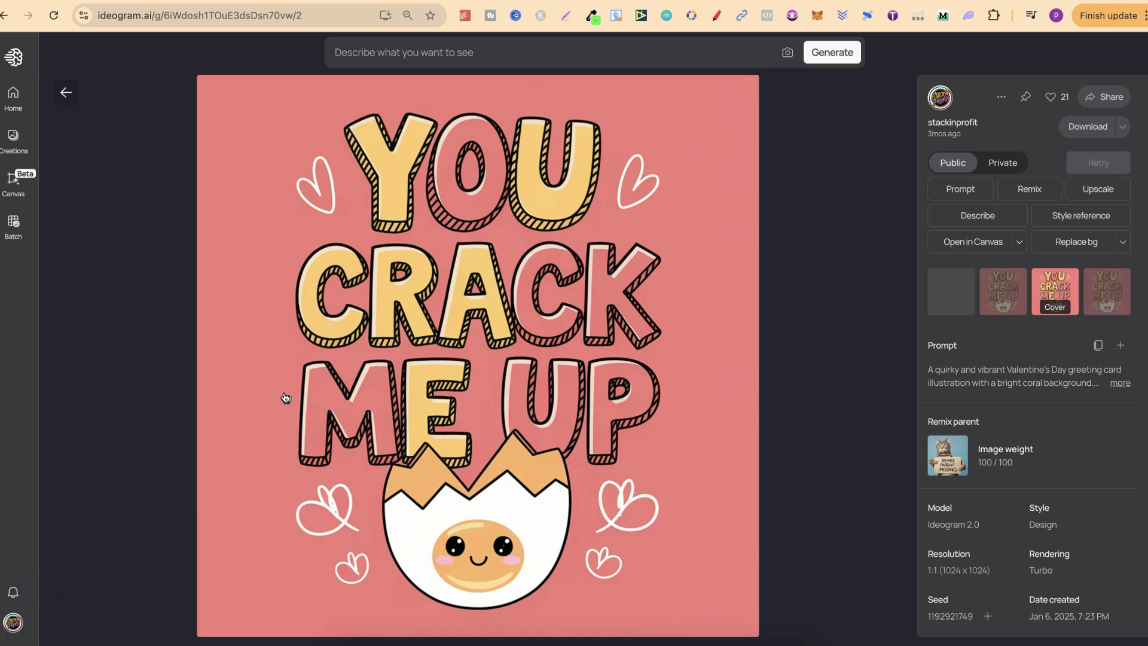
{"action": "left_click", "coordinate": [66, 94]}
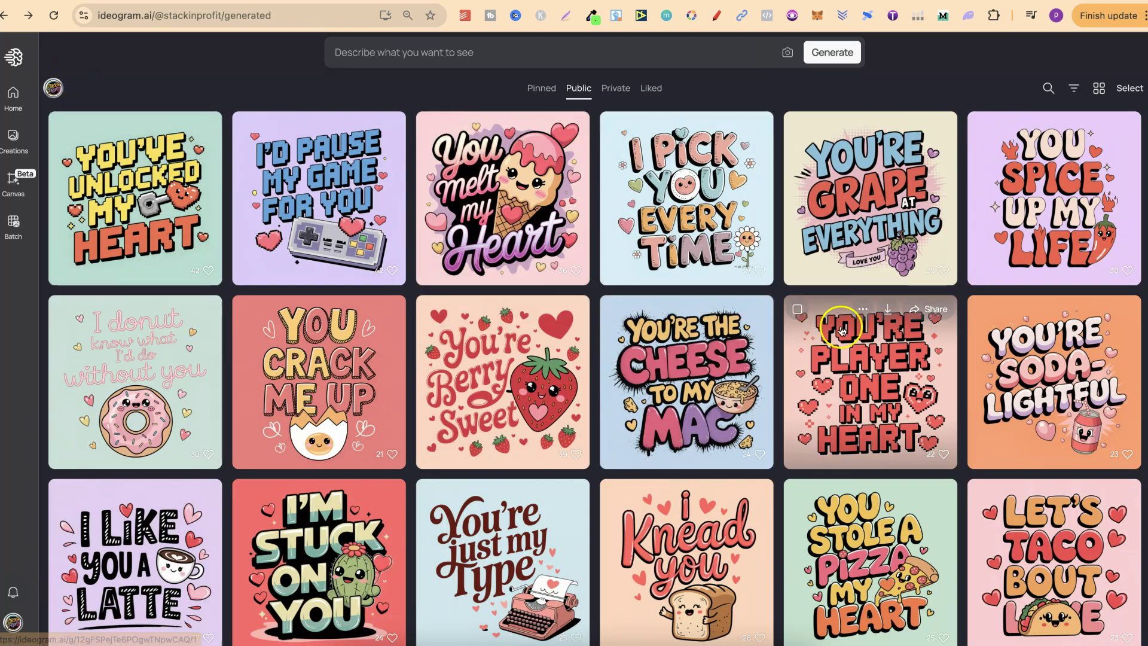
{"action": "left_click", "coordinate": [356, 373]}
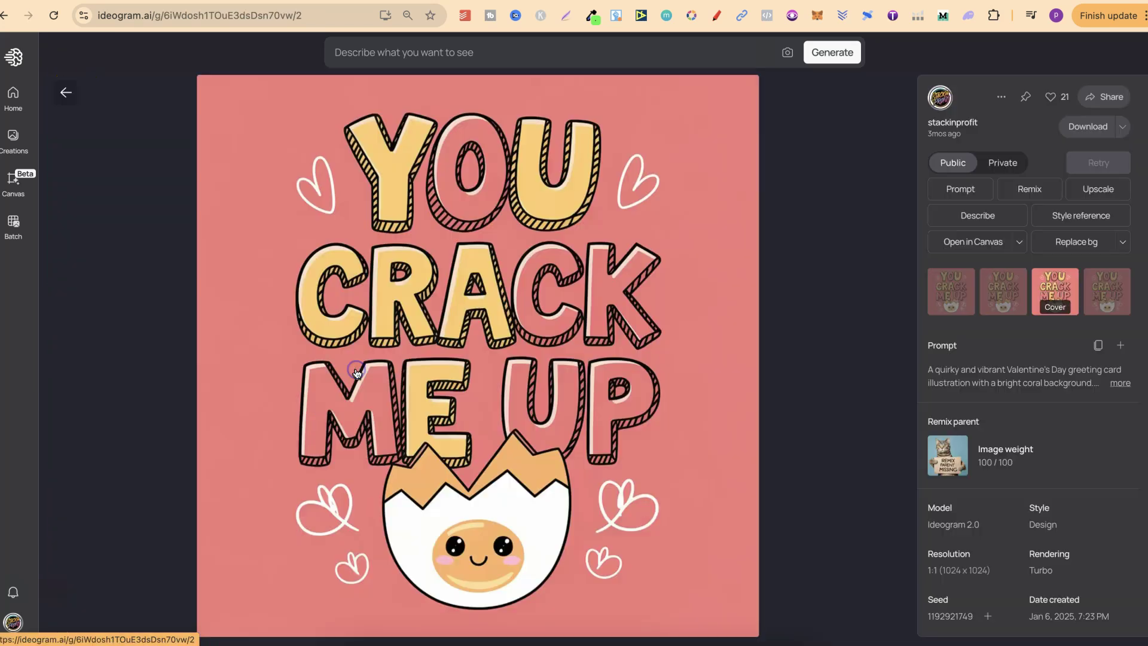
Copy the design's full prompt text and return to the ChatGPT conversation.
{"action": "left_click", "coordinate": [1127, 381]}
{"action": "left_click_drag", "start_coordinate": [1040, 488], "coordinate": [930, 365]}
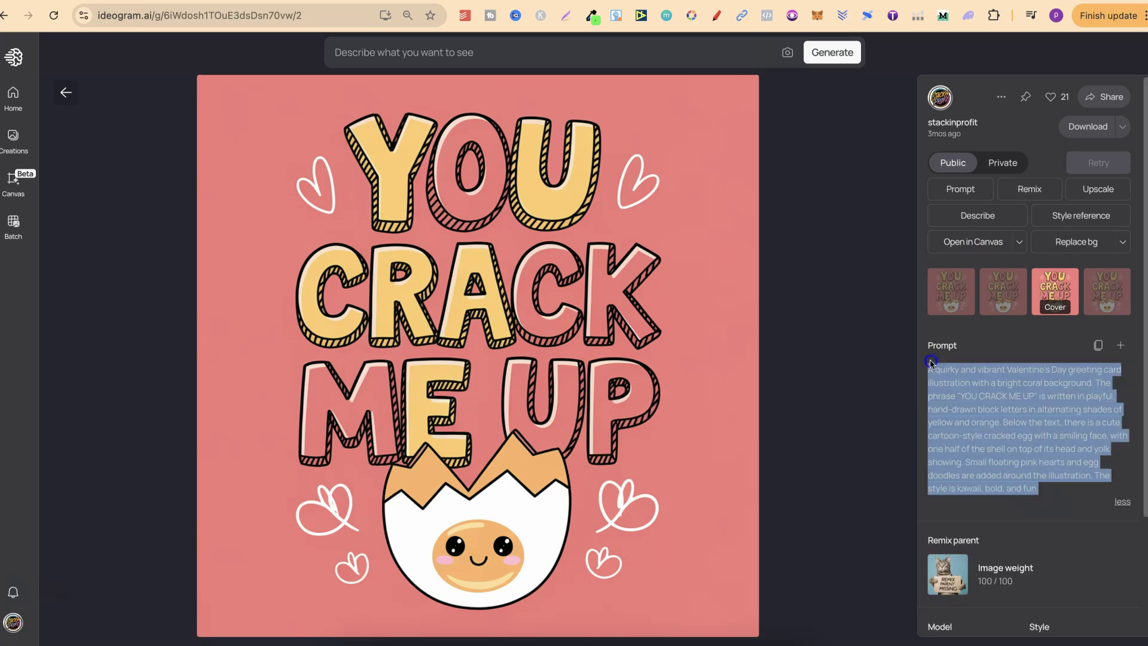
{"action": "left_click", "coordinate": [1098, 349]}
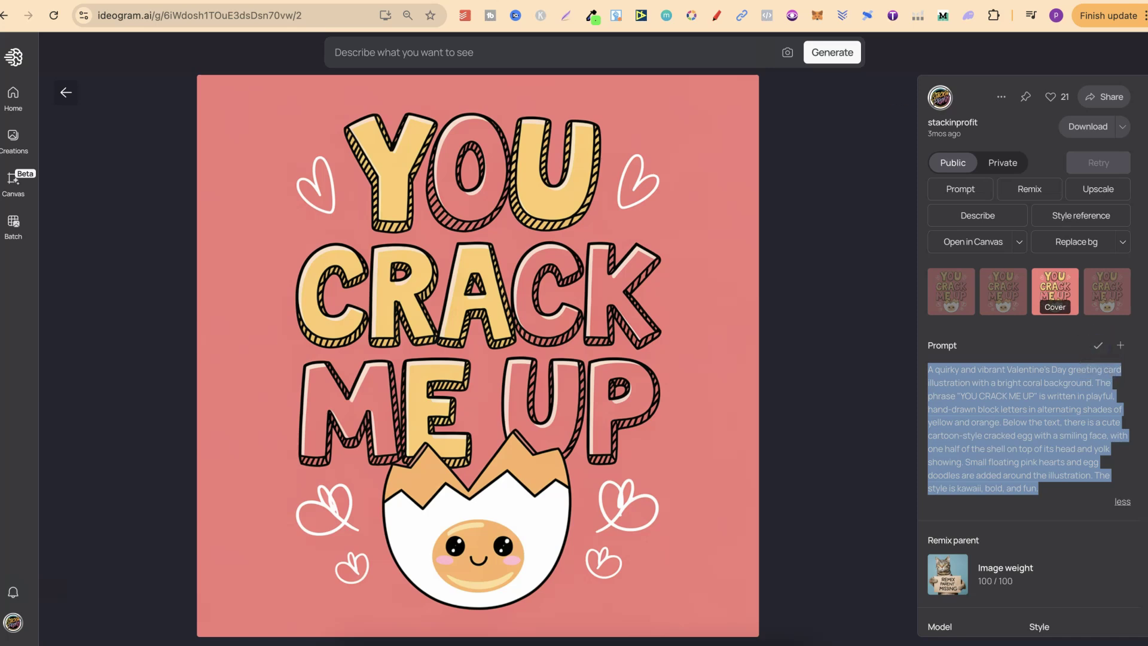
{"action": "key", "text": "ctrl+Tab"}
Set the new message to image creation and paste in the copied egg prompt.
{"action": "left_click", "coordinate": [482, 584]}
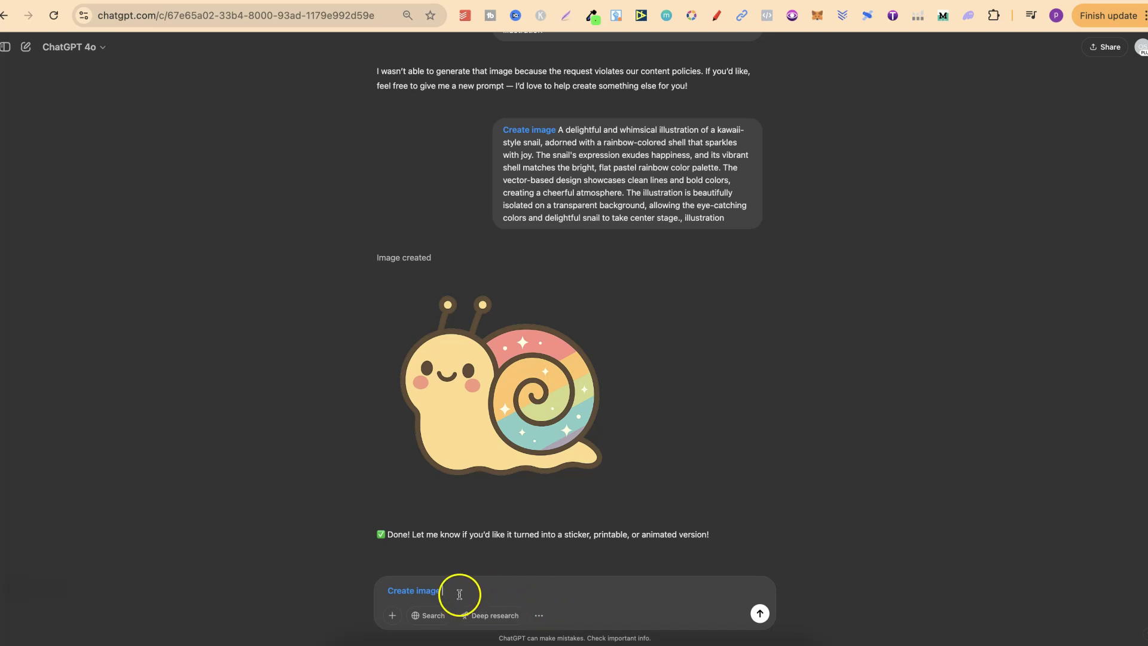
{"action": "key", "text": "BackSpace"}
{"action": "key", "text": "BackSpace"}
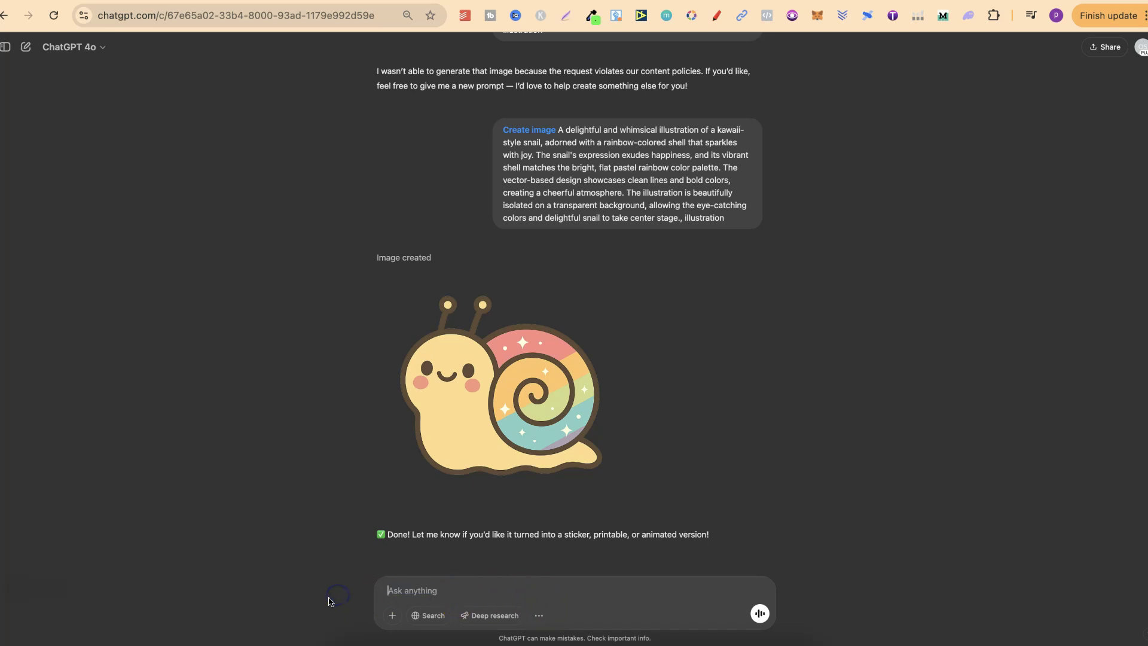
{"action": "left_click", "coordinate": [539, 615]}
{"action": "left_click", "coordinate": [575, 562]}
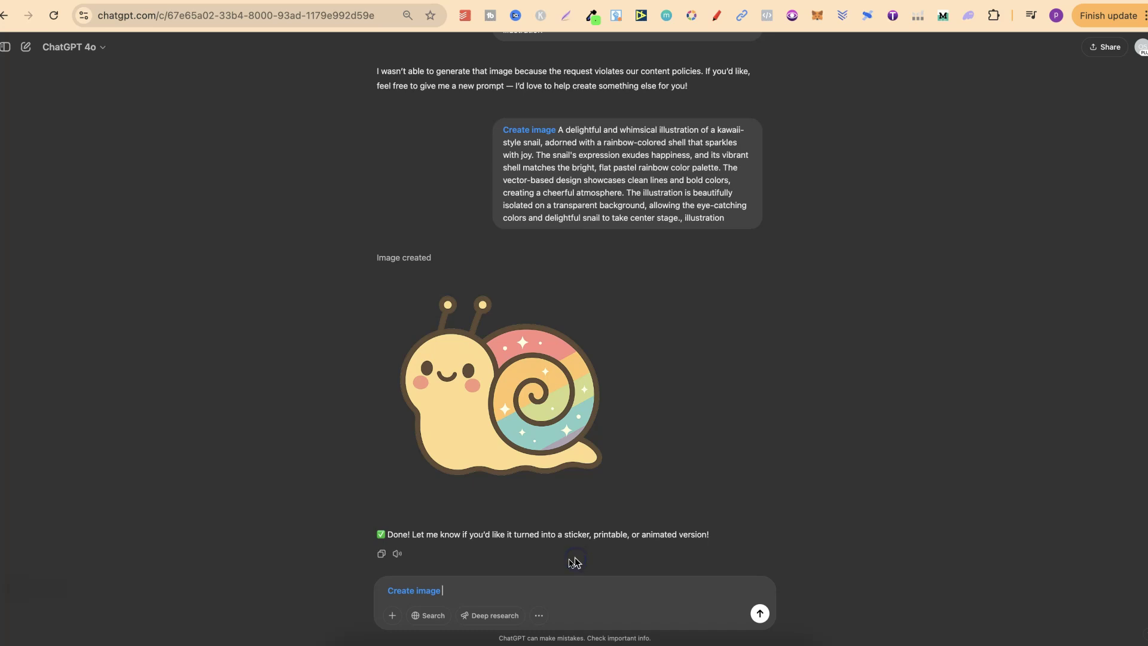
{"action": "left_click", "coordinate": [473, 592]}
{"action": "key", "text": "super+v"}
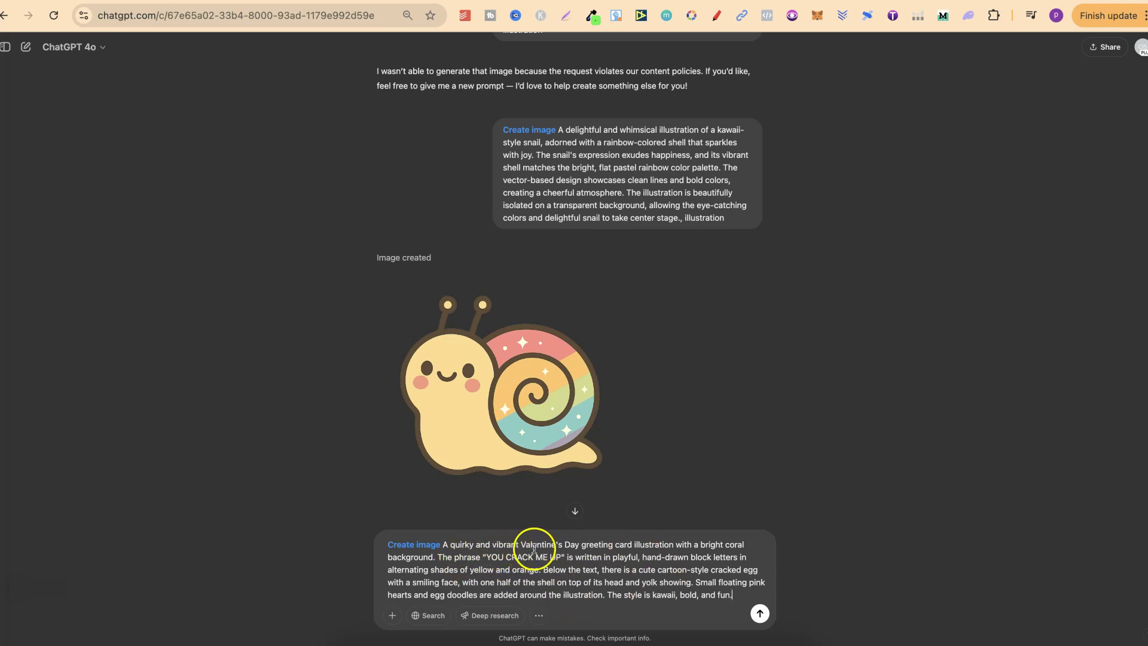
Remove 'Valentine's Day greeting card' and change 'bright coral' to 'transparent' background.
{"action": "double_click", "coordinate": [622, 544]}
{"action": "key", "text": "BackSpace"}
{"action": "key", "text": "BackSpace"}
{"action": "key", "text": "BackSpace"}
{"action": "key", "text": "BackSpace"}
{"action": "key", "text": "BackSpace"}
{"action": "key", "text": "BackSpace"}
{"action": "key", "text": "BackSpace"}
{"action": "key", "text": "BackSpace"}
{"action": "key", "text": "BackSpace"}
{"action": "key", "text": "BackSpace"}
{"action": "key", "text": "BackSpace"}
{"action": "key", "text": "BackSpace"}
{"action": "key", "text": "BackSpace"}
{"action": "key", "text": "BackSpace"}
{"action": "key", "text": "BackSpace"}
{"action": "key", "text": "BackSpace"}
{"action": "key", "text": "BackSpace"}
{"action": "key", "text": "BackSpace"}
{"action": "key", "text": "BackSpace"}
{"action": "key", "text": "BackSpace"}
{"action": "key", "text": "BackSpace"}
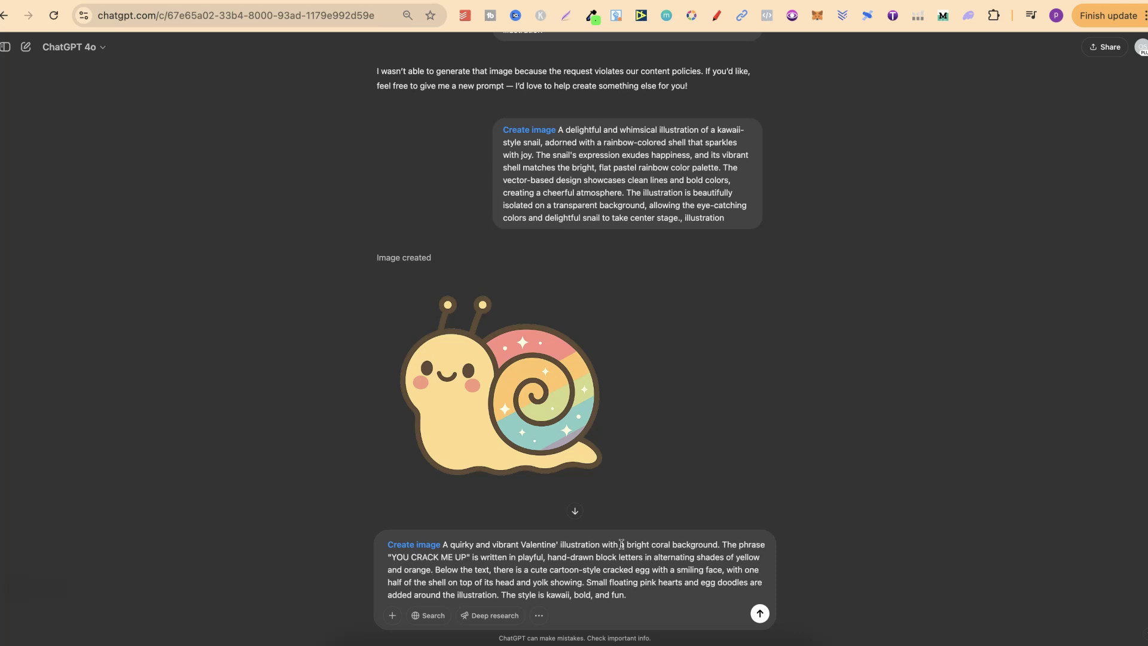
{"action": "key", "text": "BackSpace"}
{"action": "key", "text": "BackSpace"}
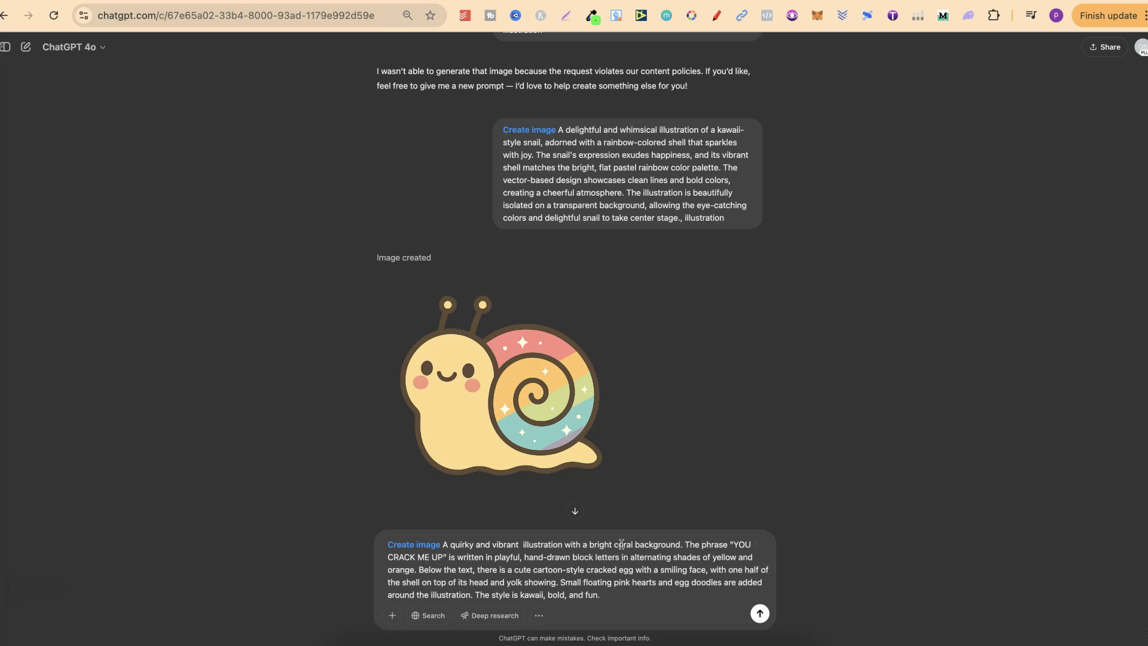
{"action": "key", "text": "BackSpace"}
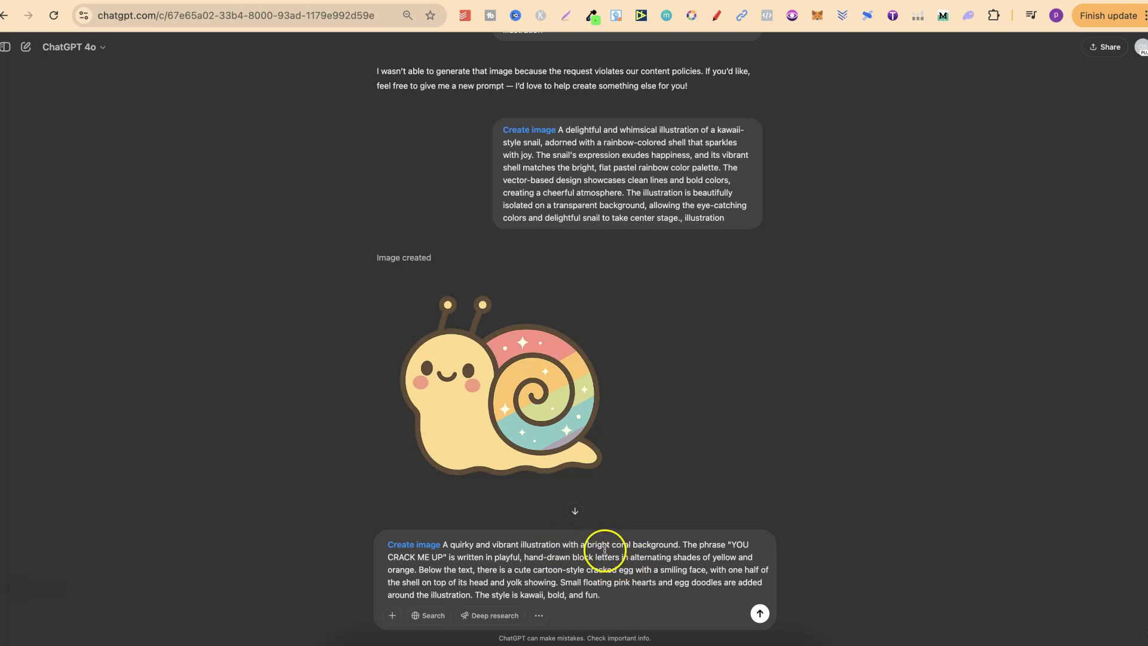
{"action": "mouse_move", "coordinate": [586, 544]}
{"action": "left_mouse_down"}
{"action": "mouse_move", "coordinate": [662, 543]}
{"action": "mouse_move", "coordinate": [594, 546]}
{"action": "left_mouse_up"}
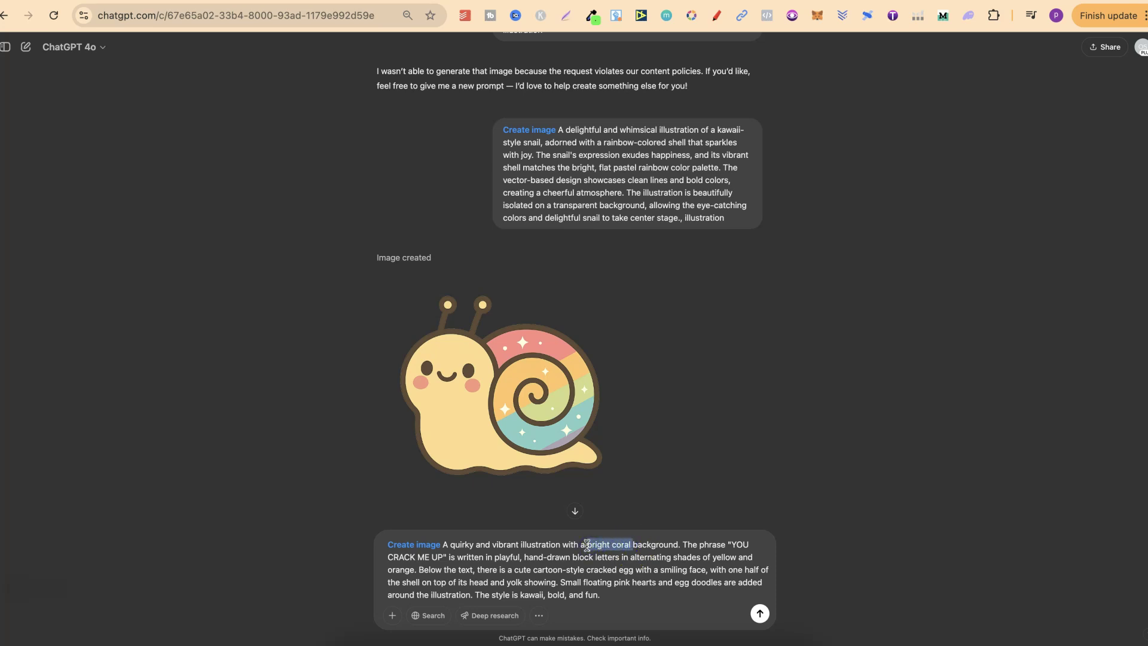
{"action": "key", "text": "BackSpace"}
{"action": "type", "text": "transparent"}
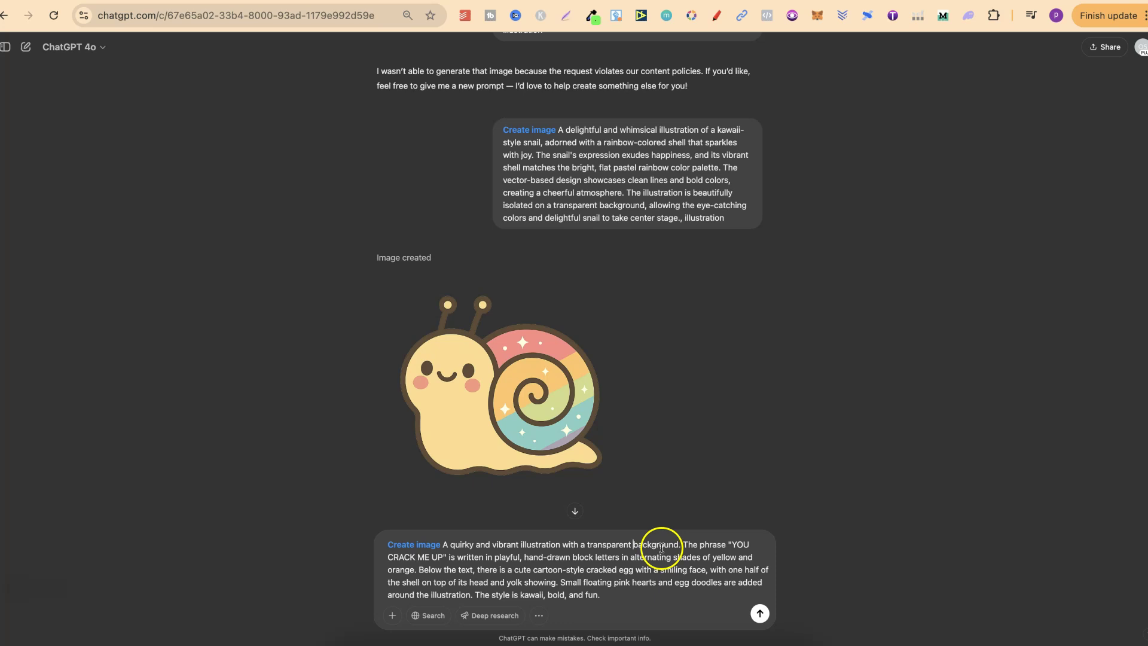
{"action": "left_click_drag", "start_coordinate": [679, 544], "coordinate": [586, 544]}
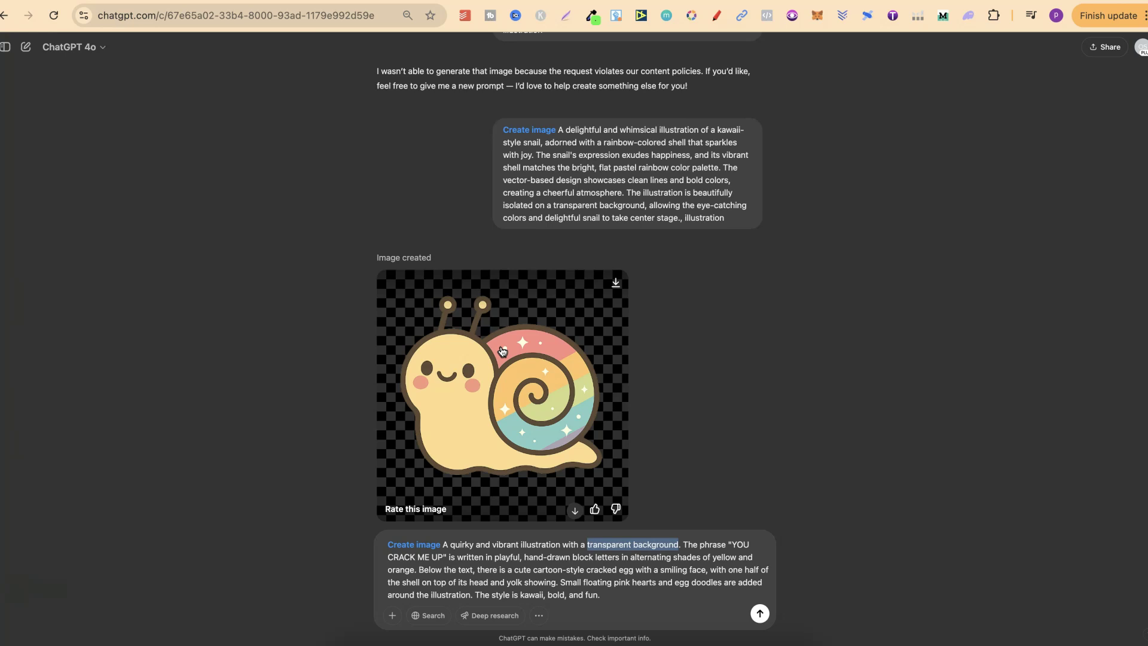
Send the edited transparent-background egg prompt.
{"action": "left_click", "coordinate": [760, 613]}
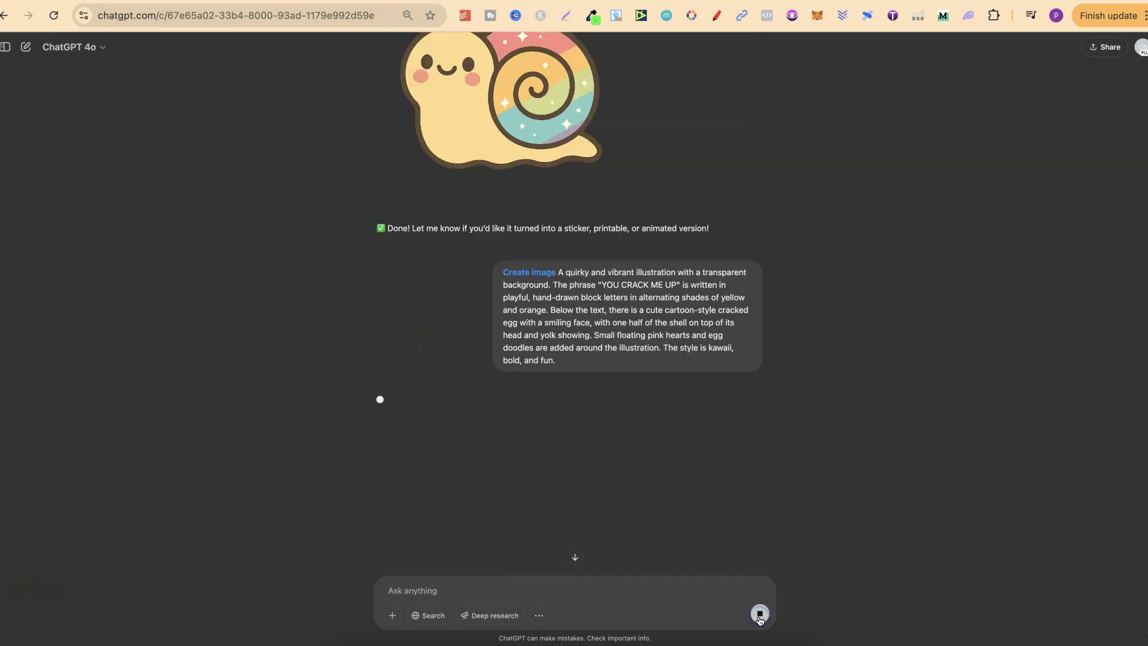
{"action": "left_click", "coordinate": [813, 457]}
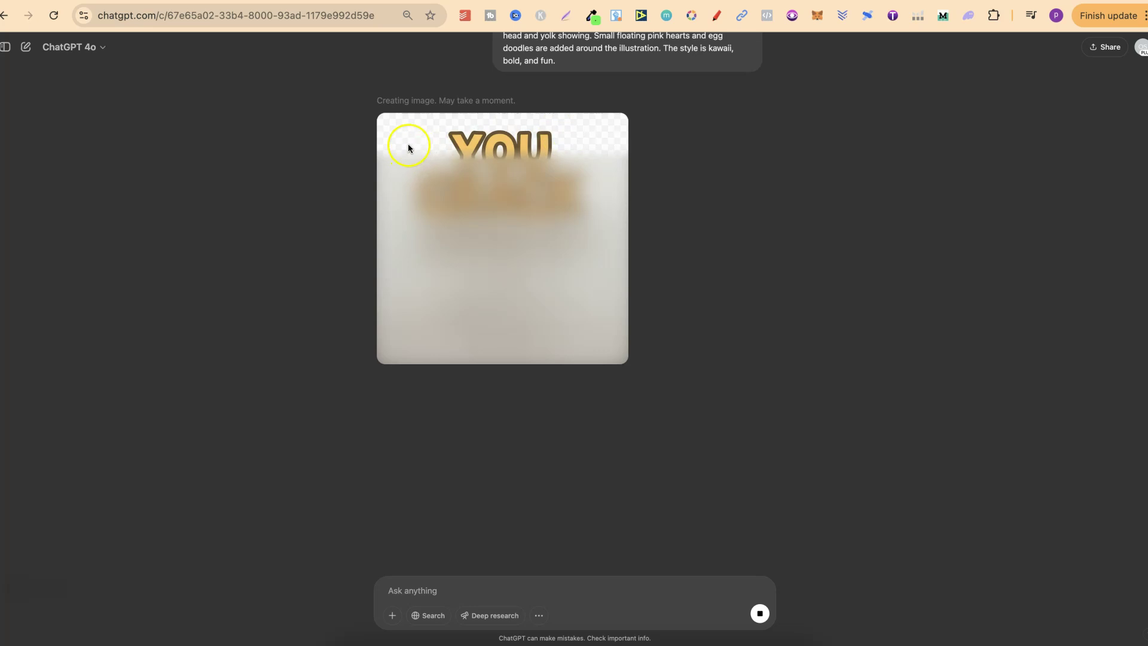
{"action": "scroll", "coordinate": [772, 236], "scroll_direction": "up", "scroll_amount": 2}
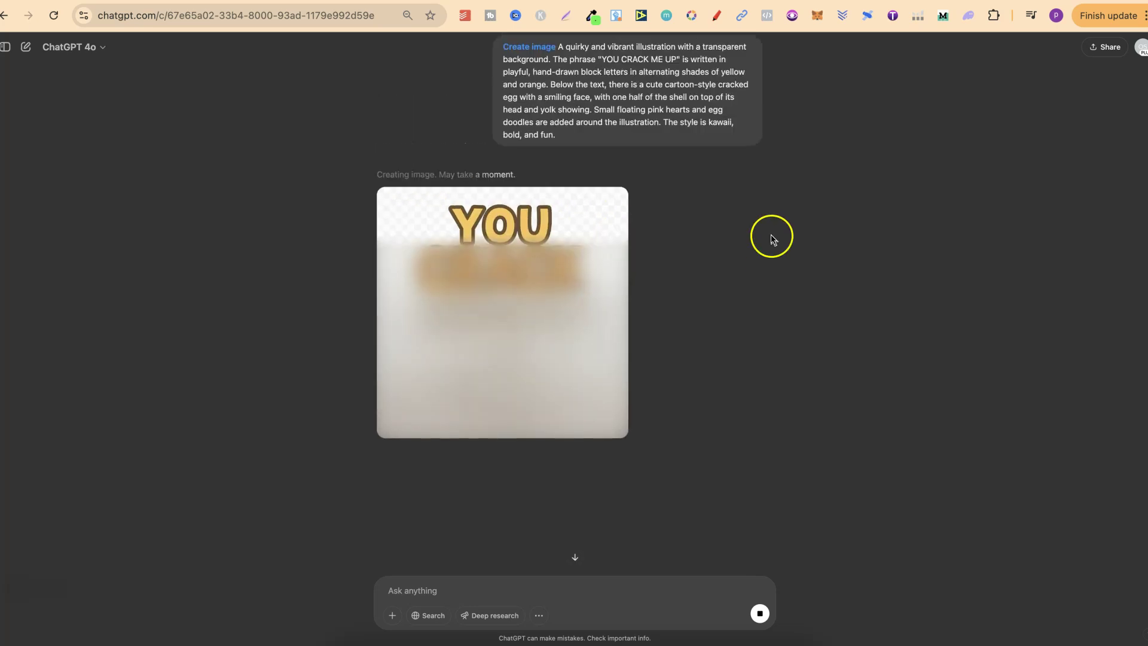
Compare the generating image against the original Ideogram egg design.
{"action": "left_click", "coordinate": [656, 2]}
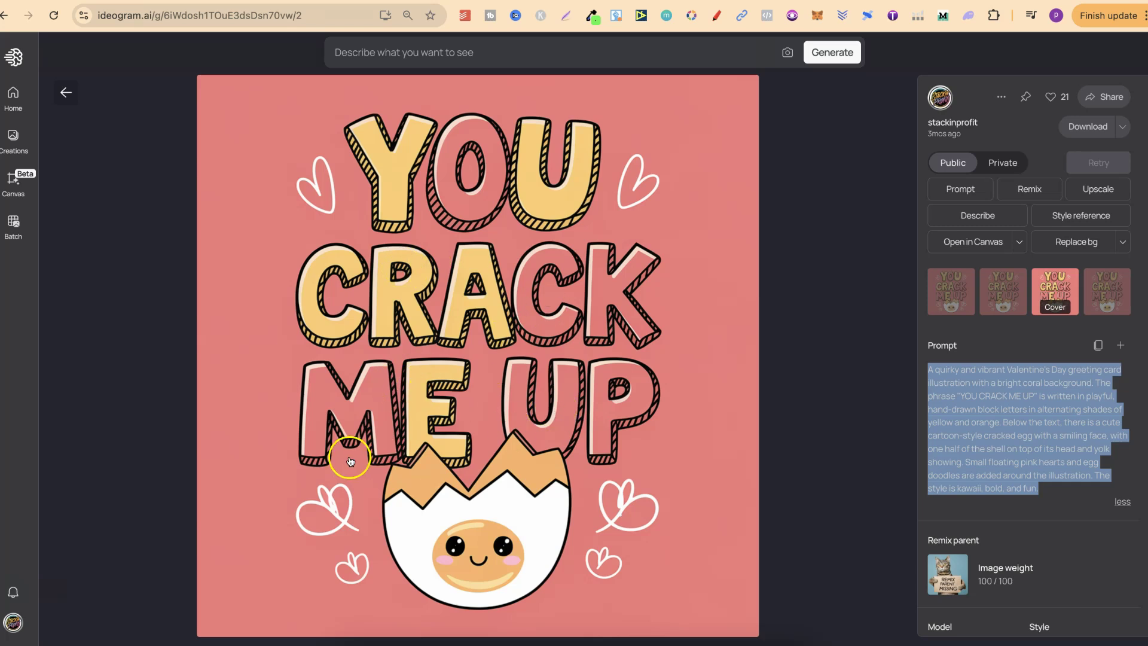
{"action": "left_click", "coordinate": [494, 2]}
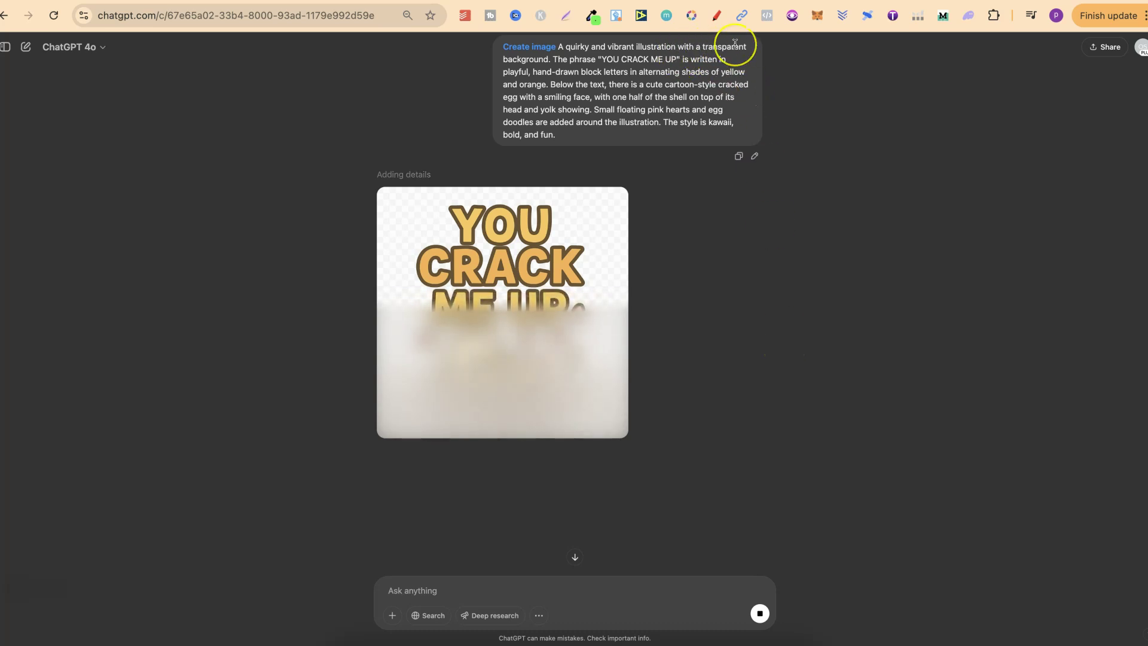
{"action": "left_click", "coordinate": [621, 3]}
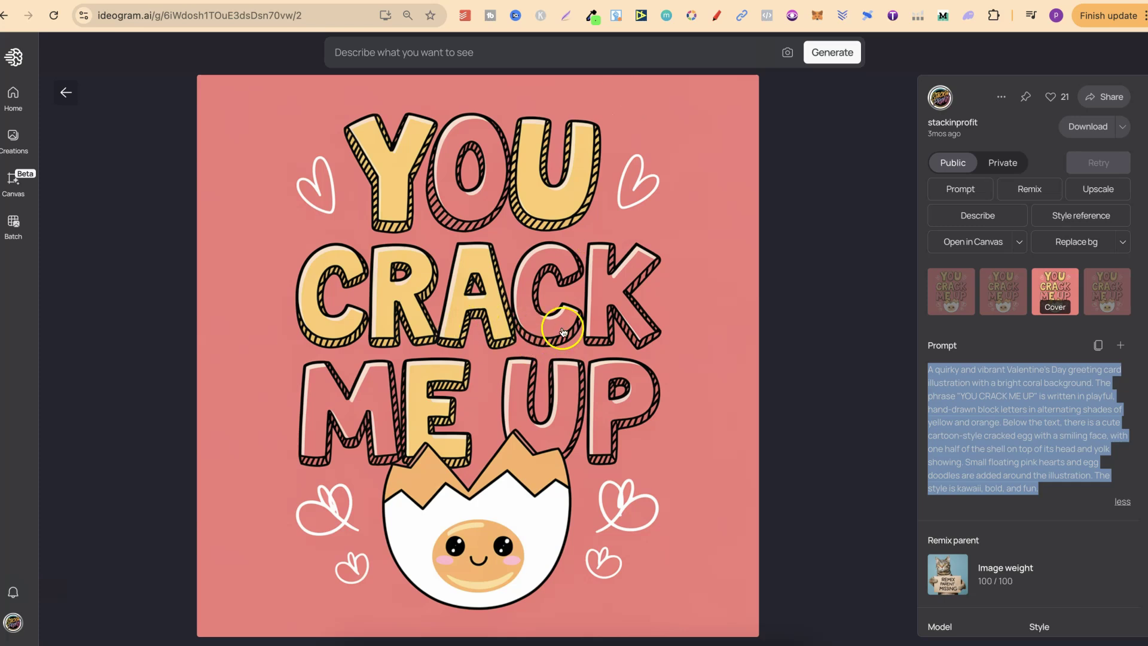
{"action": "left_click", "coordinate": [511, 4]}
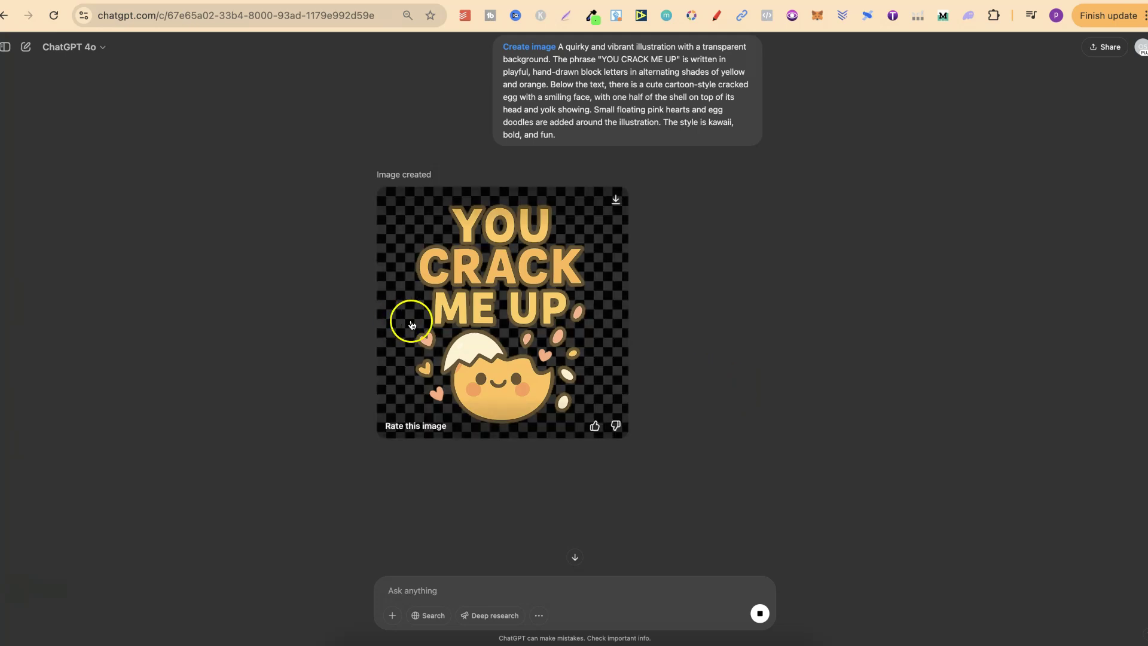
Inspect the finished transparent egg design in the full-size viewer.
{"action": "left_click", "coordinate": [490, 314]}
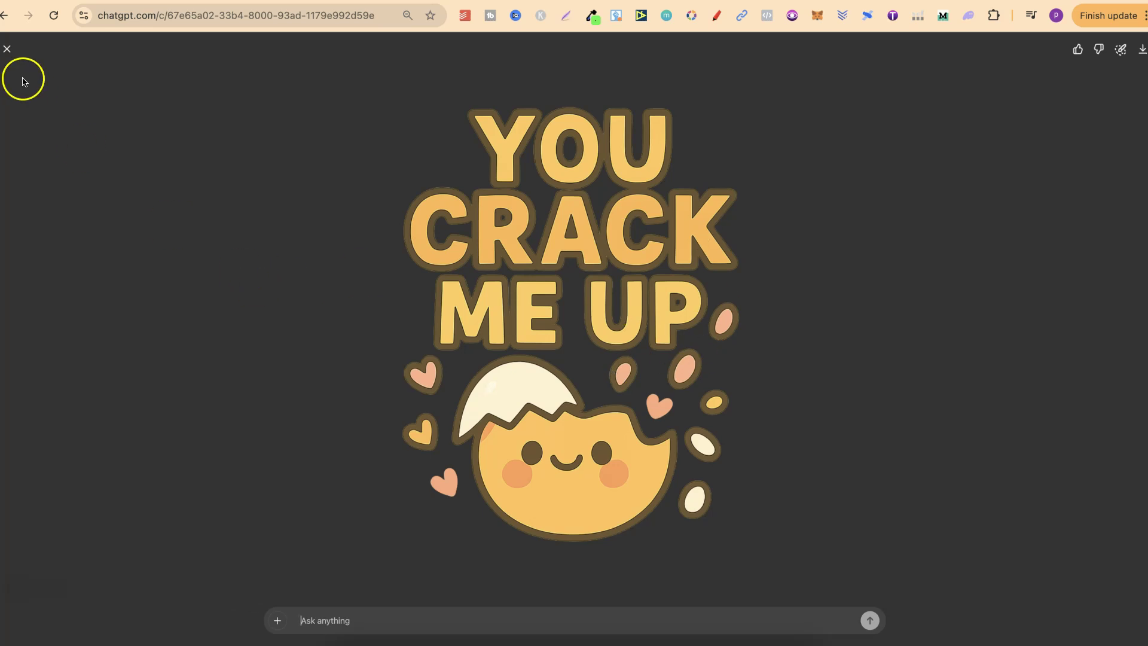
{"action": "left_click", "coordinate": [6, 50]}
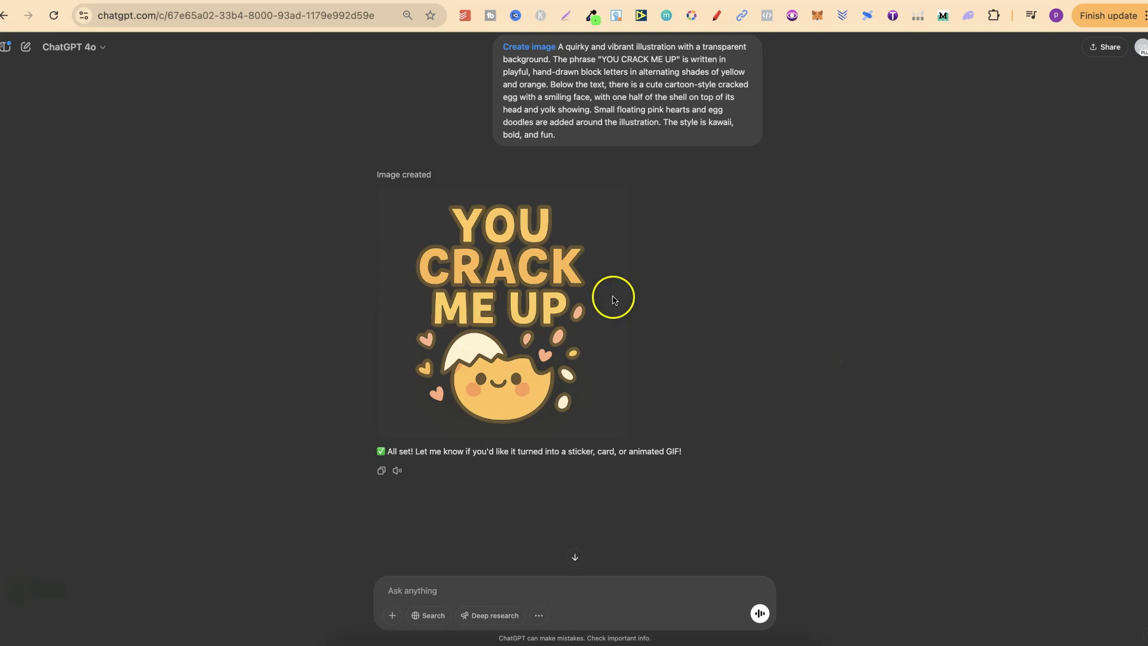
{"action": "left_click", "coordinate": [528, 289]}
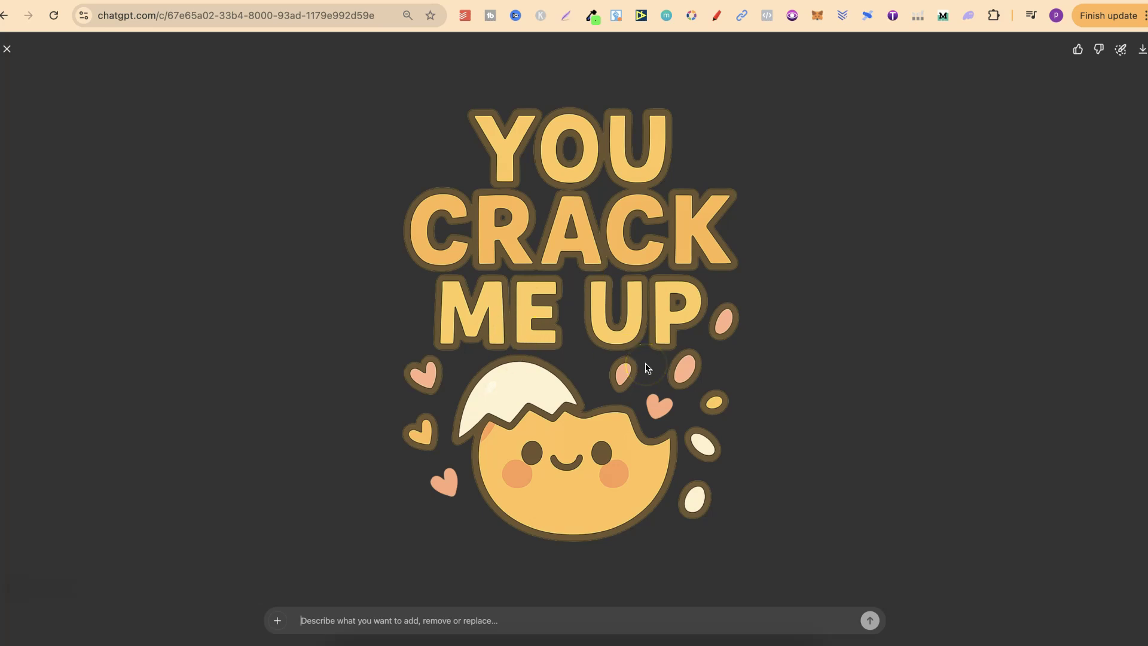
{"action": "left_click", "coordinate": [623, 352]}
{"action": "left_click", "coordinate": [7, 48]}
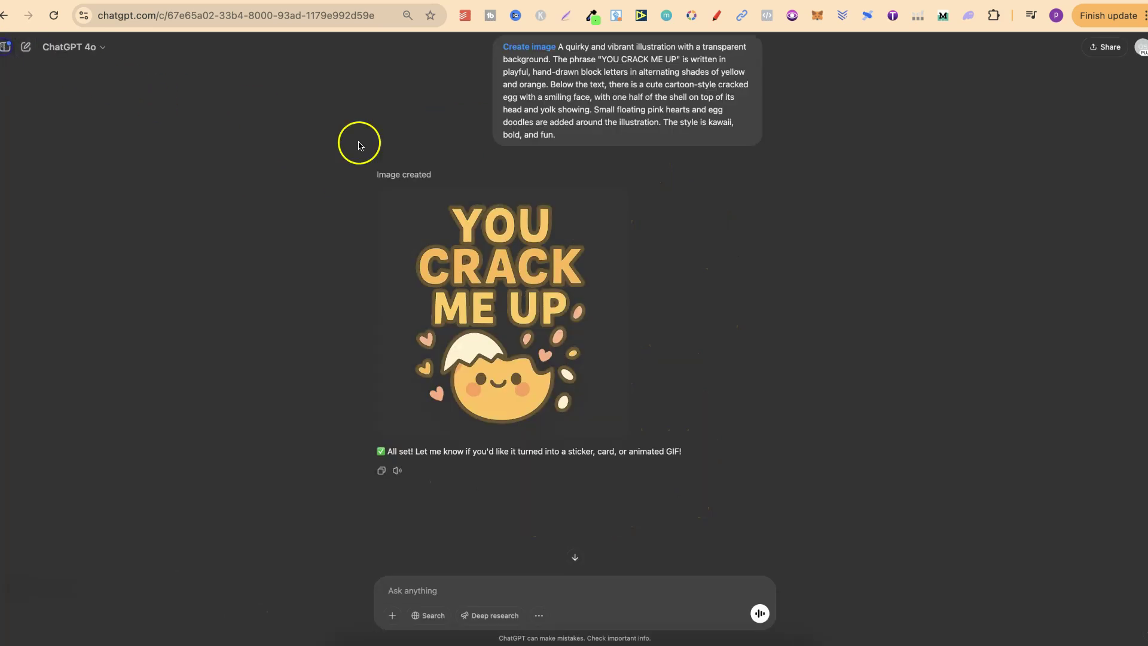
Scroll up to the Just a Nerd design and check its transparency.
{"action": "left_click", "coordinate": [719, 281]}
{"action": "scroll", "coordinate": [719, 281], "scroll_direction": "up", "scroll_amount": 9}
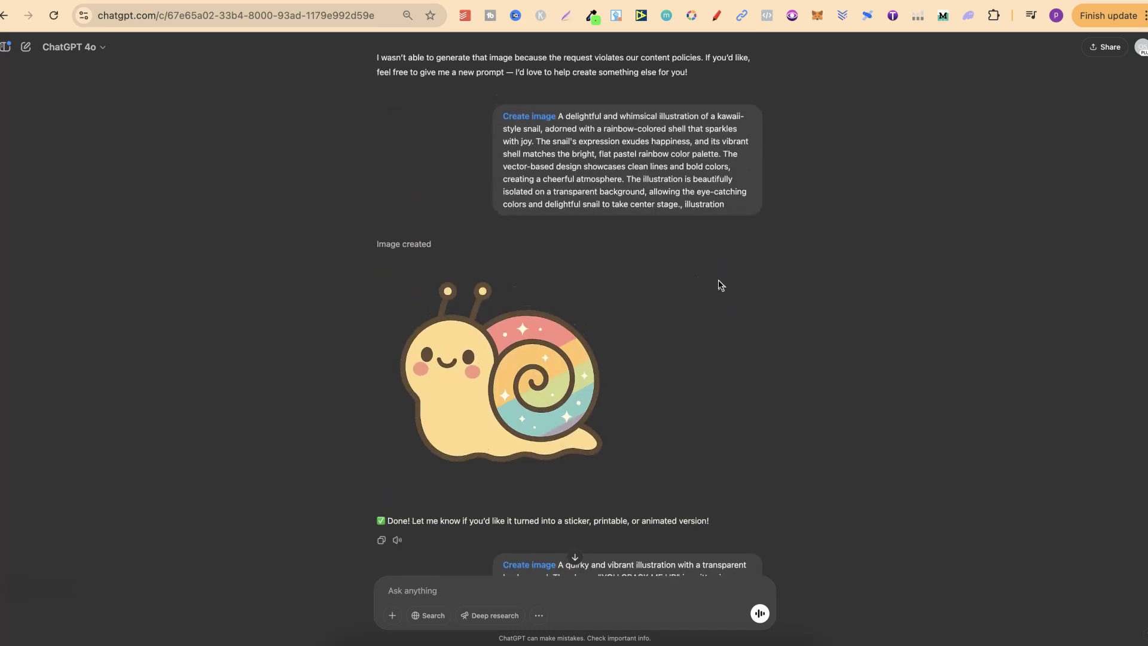
{"action": "left_click", "coordinate": [768, 263]}
{"action": "scroll", "coordinate": [769, 263], "scroll_direction": "up", "scroll_amount": 10}
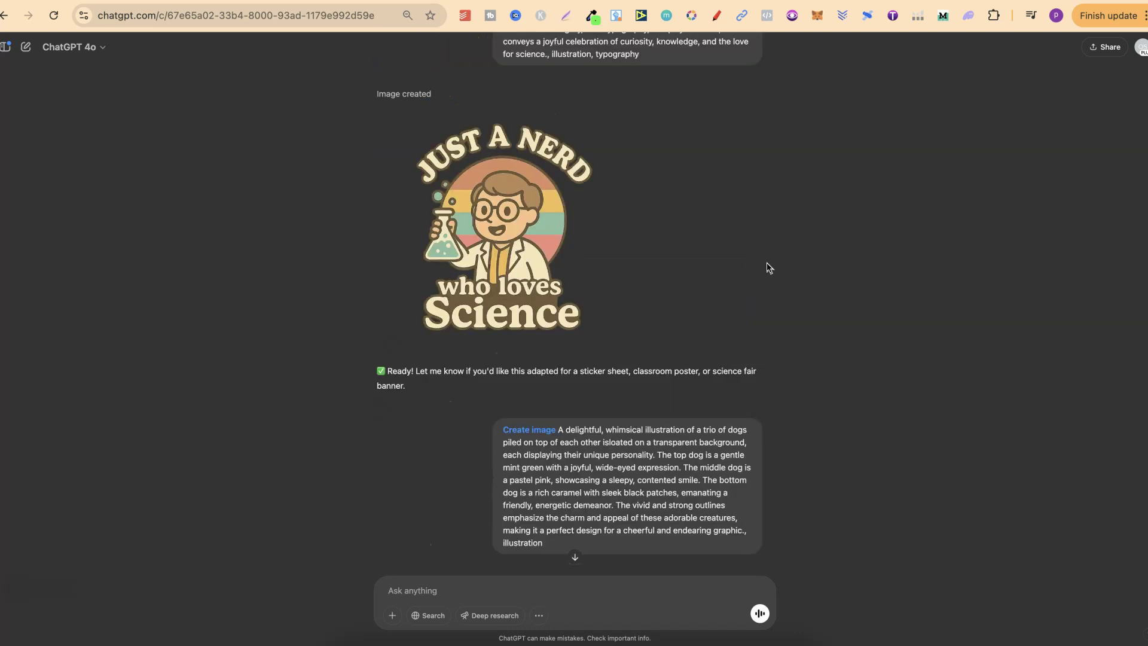
{"action": "scroll", "coordinate": [767, 264], "scroll_direction": "up", "scroll_amount": 2}
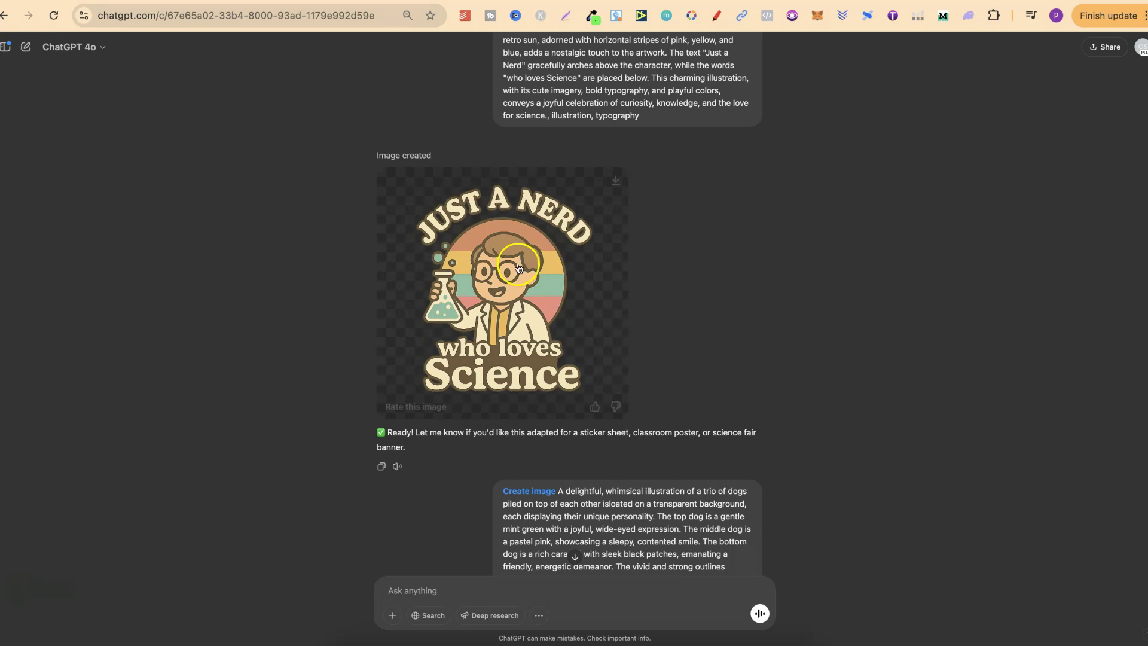
{"action": "left_click", "coordinate": [618, 234]}
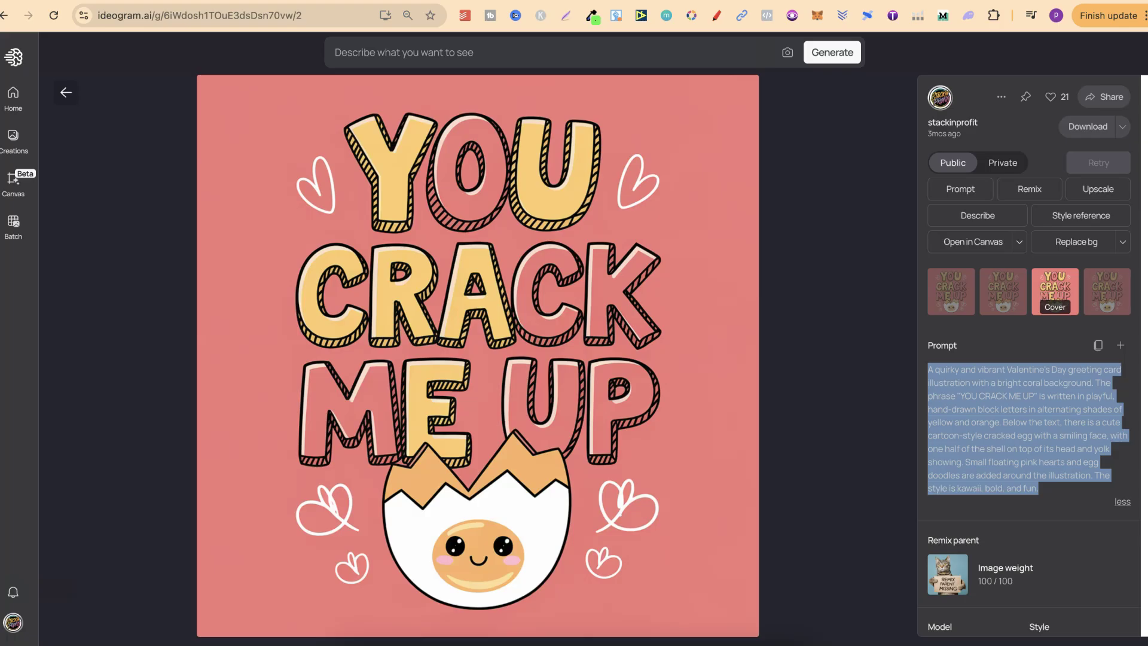
Open the 'You had me at Woof' design, compare it with ChatGPT, and return to the gallery.
{"action": "left_click", "coordinate": [68, 94]}
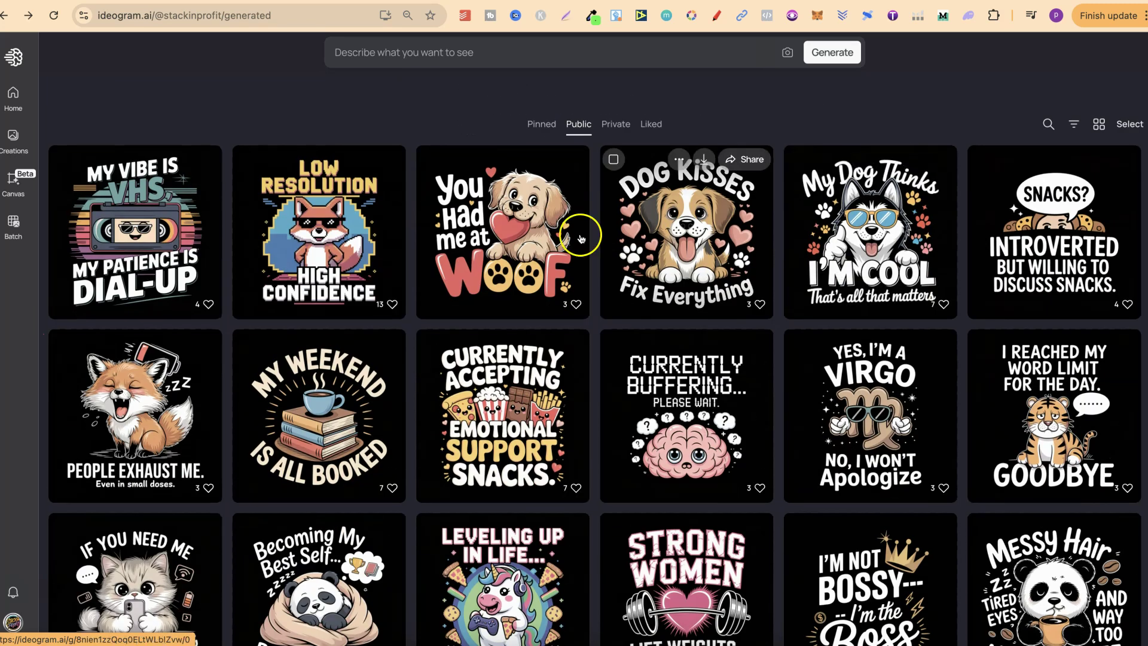
{"action": "left_click", "coordinate": [468, 248]}
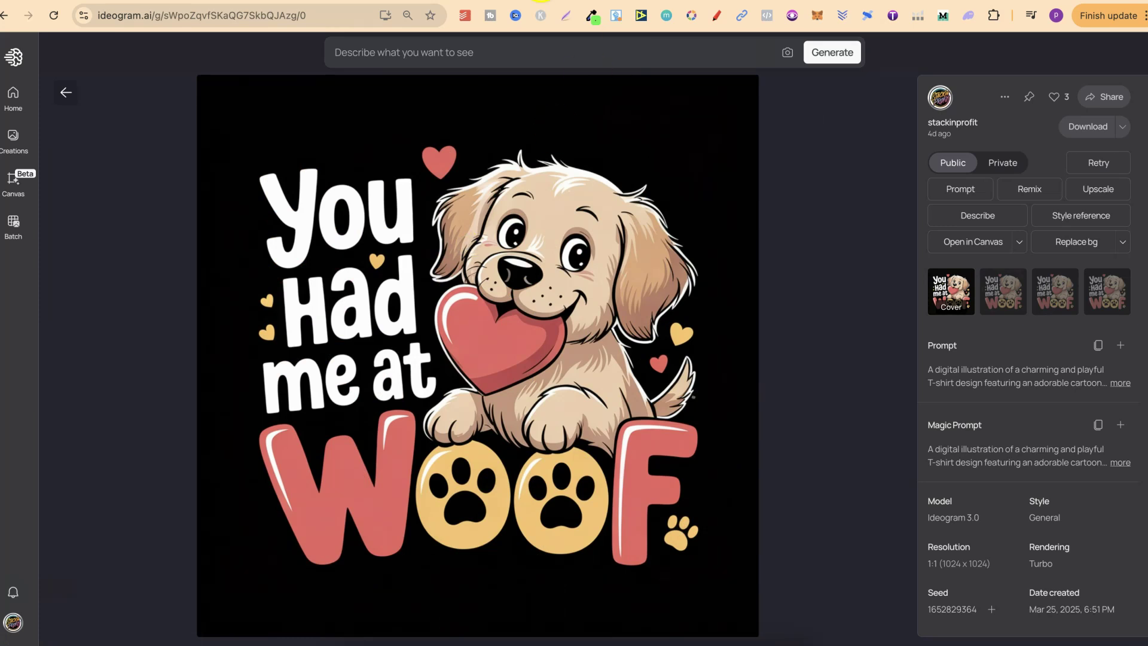
{"action": "left_click", "coordinate": [580, 2]}
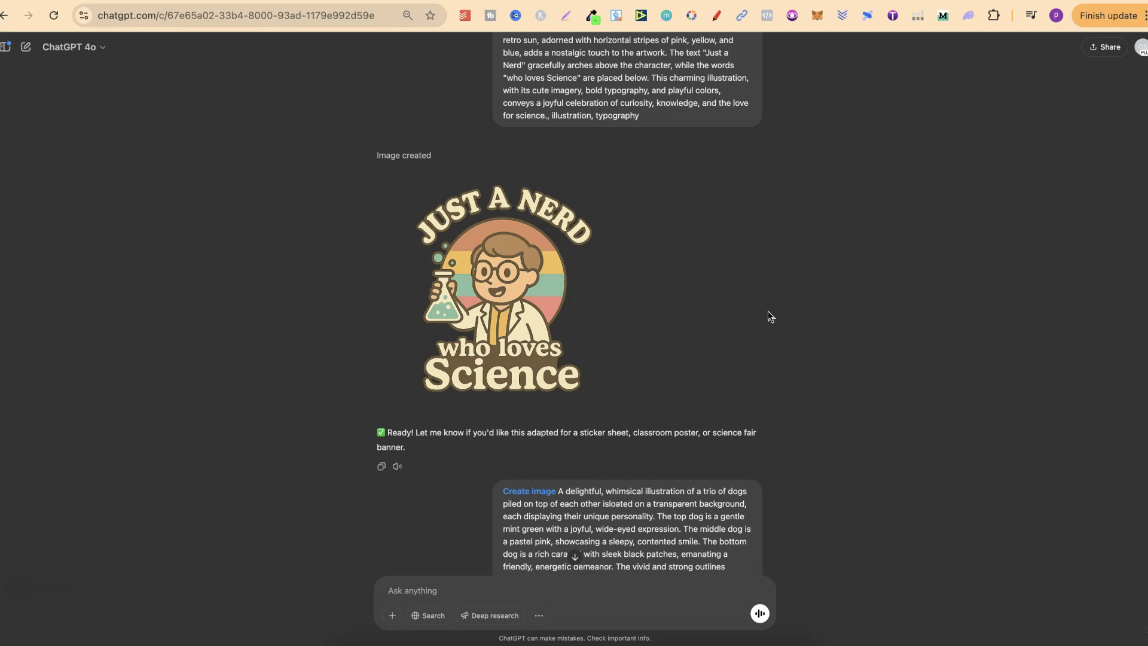
{"action": "mouse_move", "coordinate": [627, 291]}
{"action": "left_click", "coordinate": [613, 4]}
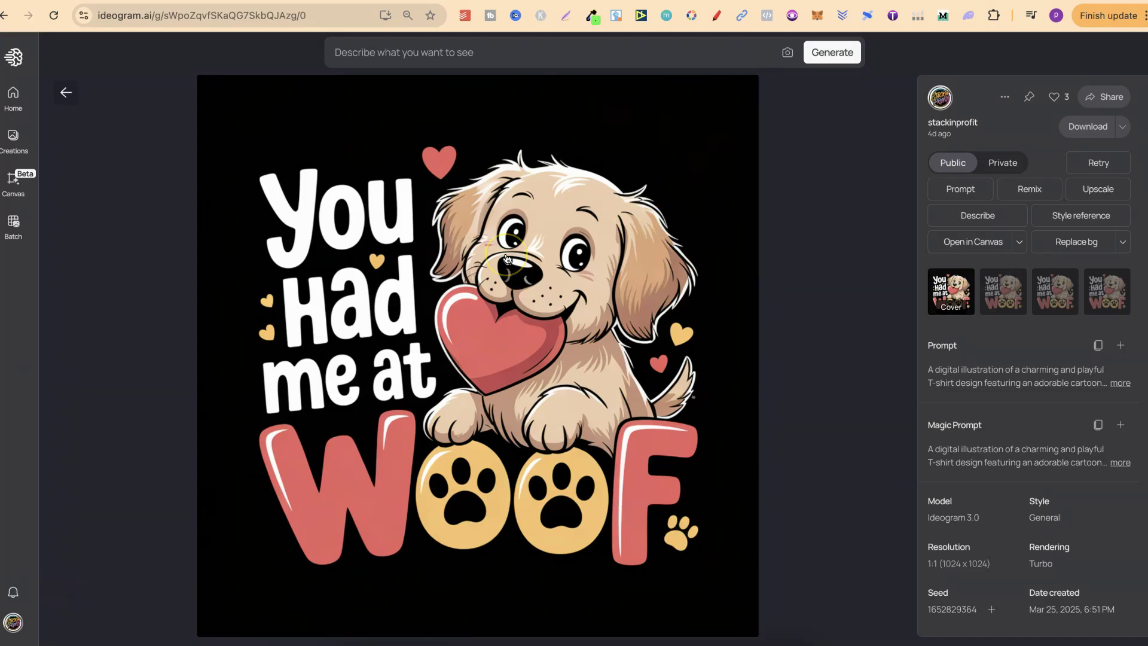
{"action": "left_click", "coordinate": [65, 95]}
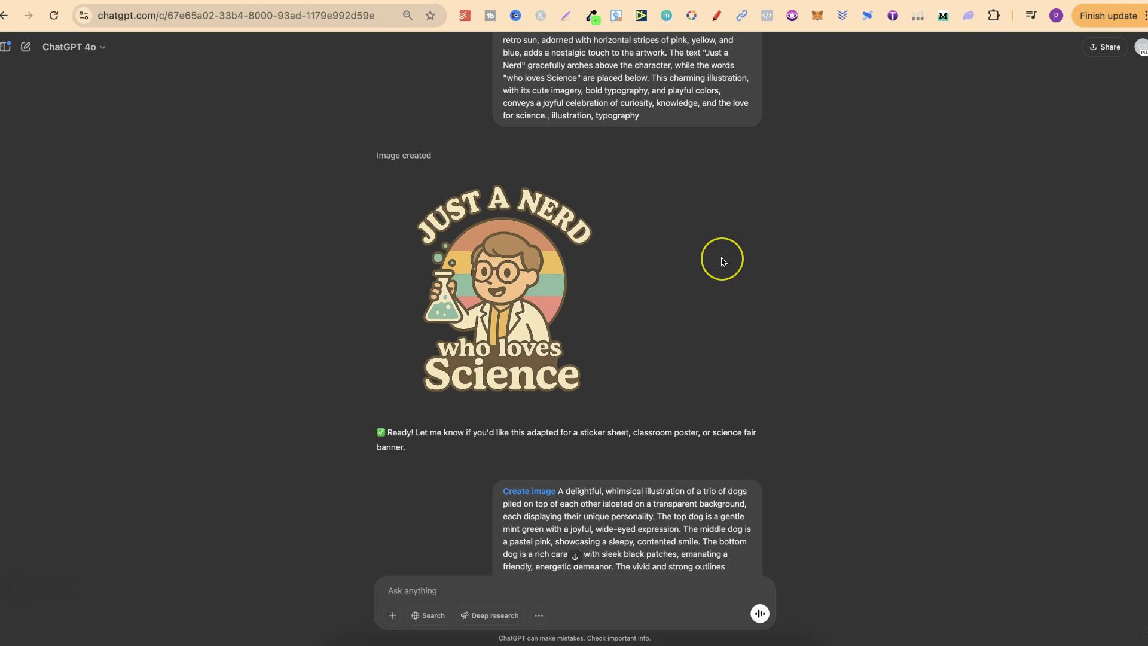
View the Explore Exhale design full-size, then scroll up to the Notification design.
{"action": "scroll", "coordinate": [721, 262], "scroll_direction": "up", "scroll_amount": 15}
{"action": "scroll", "coordinate": [722, 262], "scroll_direction": "down", "scroll_amount": 2}
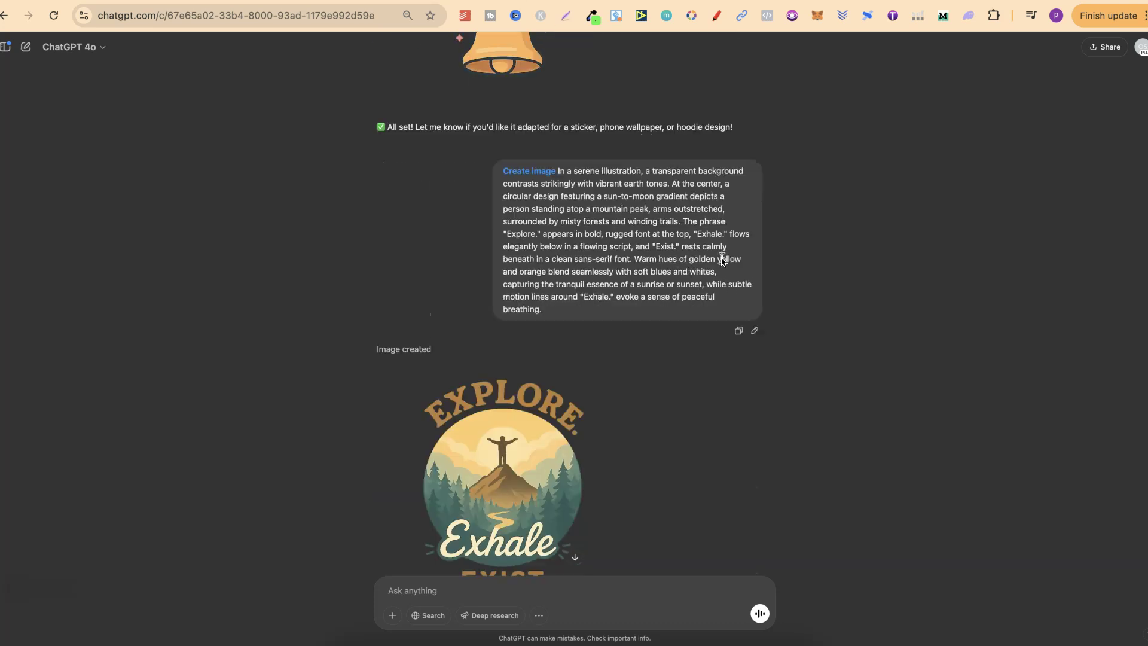
{"action": "left_click", "coordinate": [504, 399]}
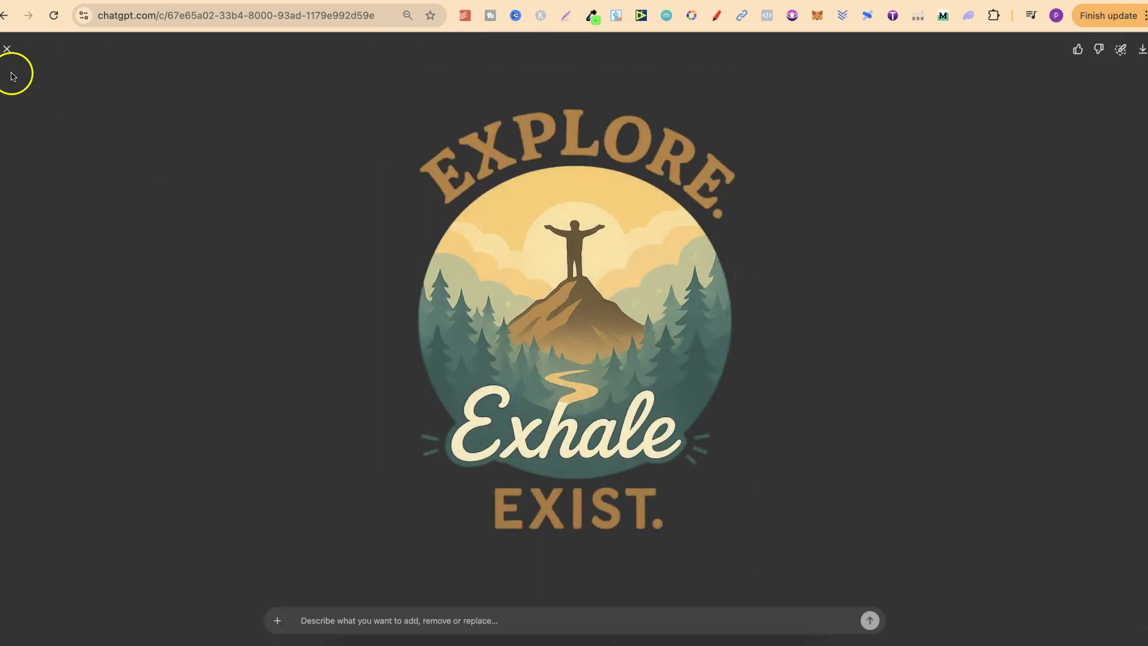
{"action": "left_click", "coordinate": [8, 49]}
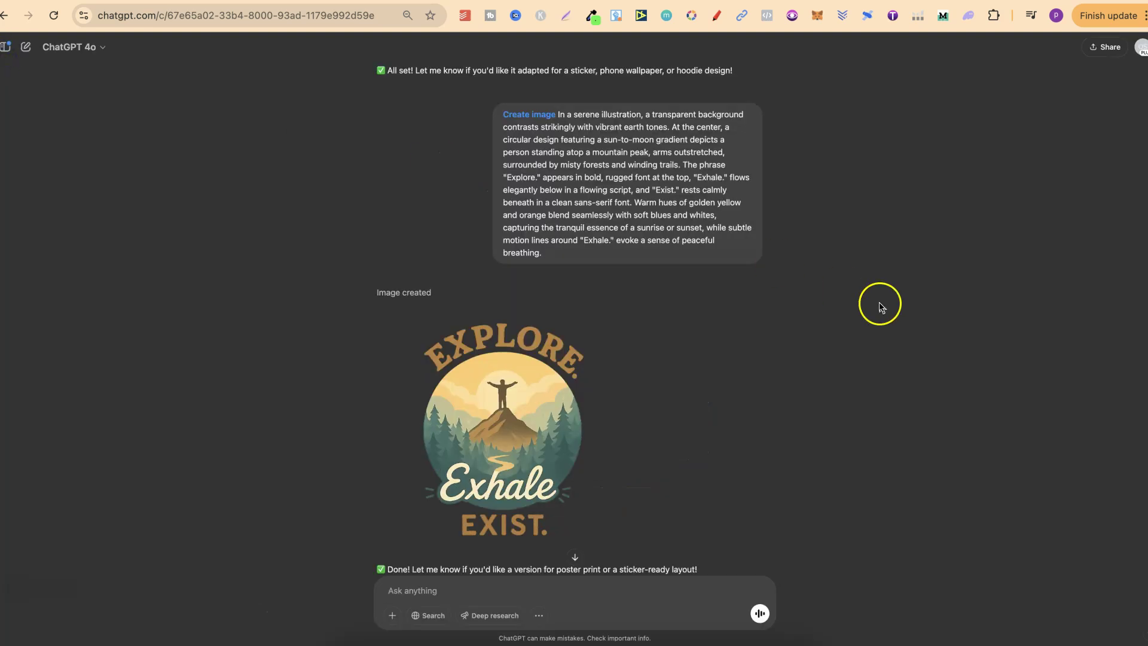
{"action": "scroll", "coordinate": [879, 306], "scroll_direction": "up", "scroll_amount": 7}
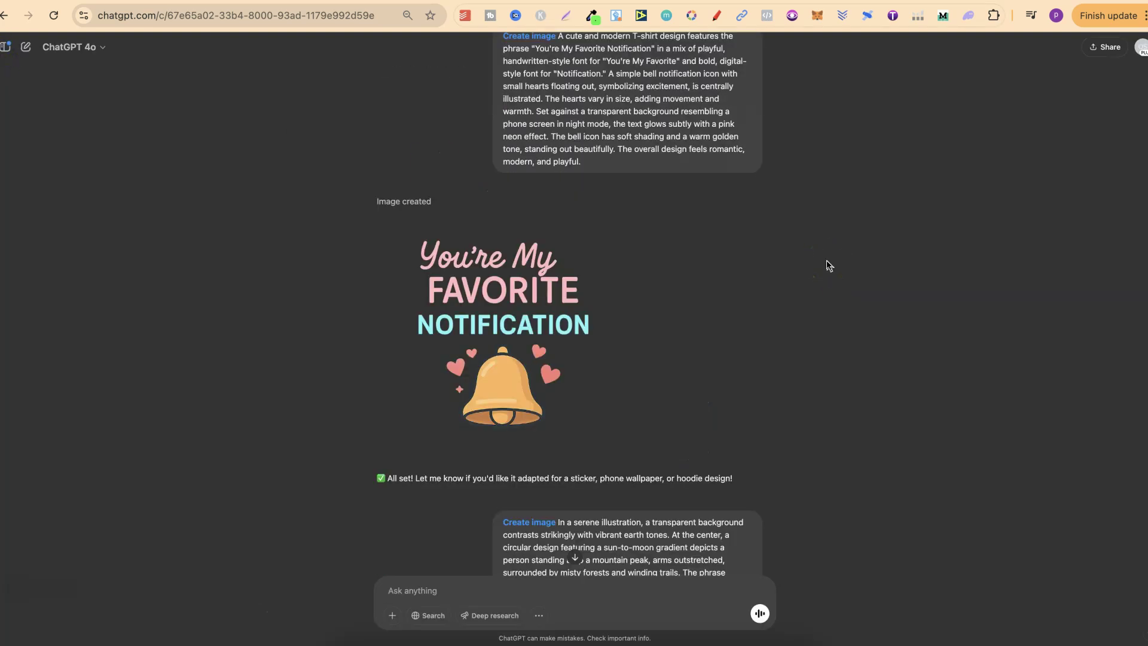